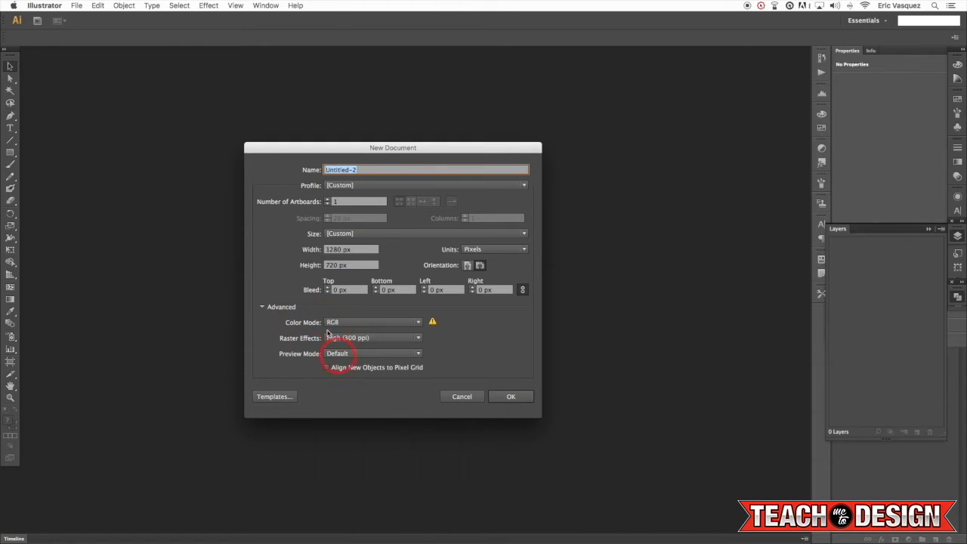
- Create a new 1280 x 720 px document with one artboard, RGB color mode and 300 ppi raster effects
{"action": "left_click", "coordinate": [262, 307]}
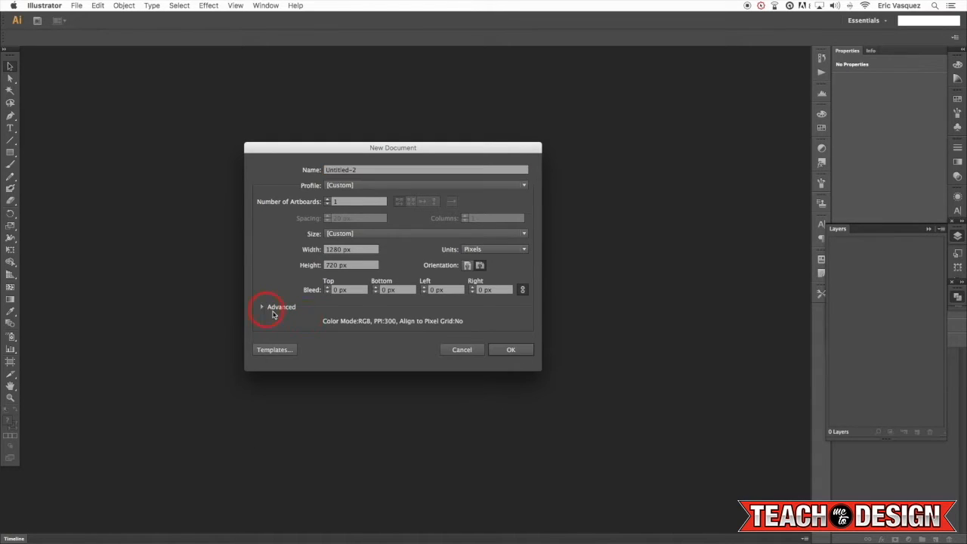
{"action": "left_click", "coordinate": [262, 307]}
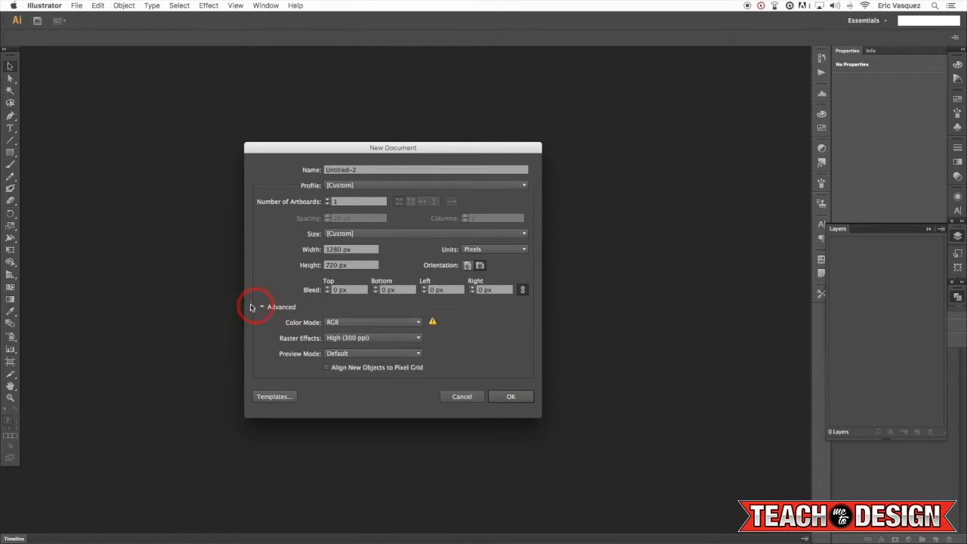
{"action": "left_click", "coordinate": [507, 397]}
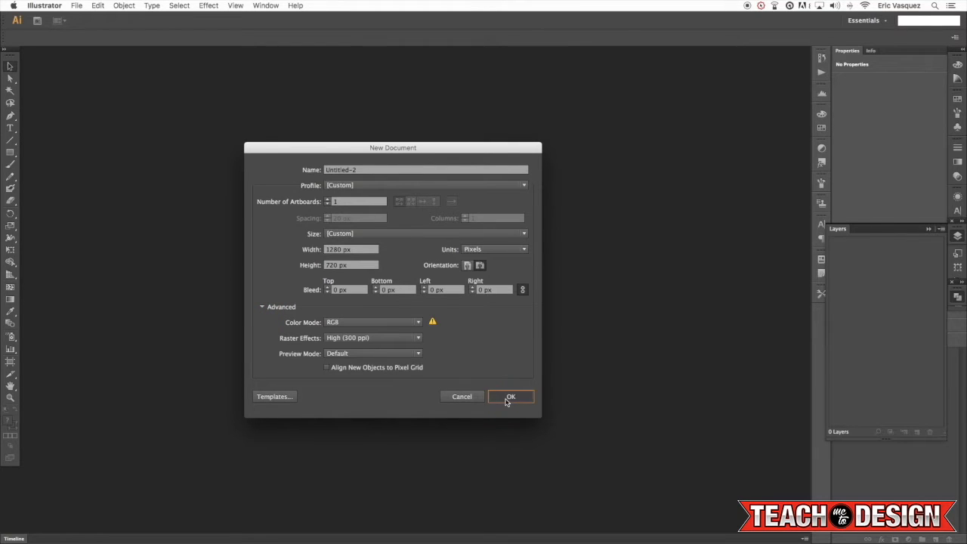
- Draw a square of about 256 px in the upper left area of the artboard
{"action": "left_click", "coordinate": [348, 208]}
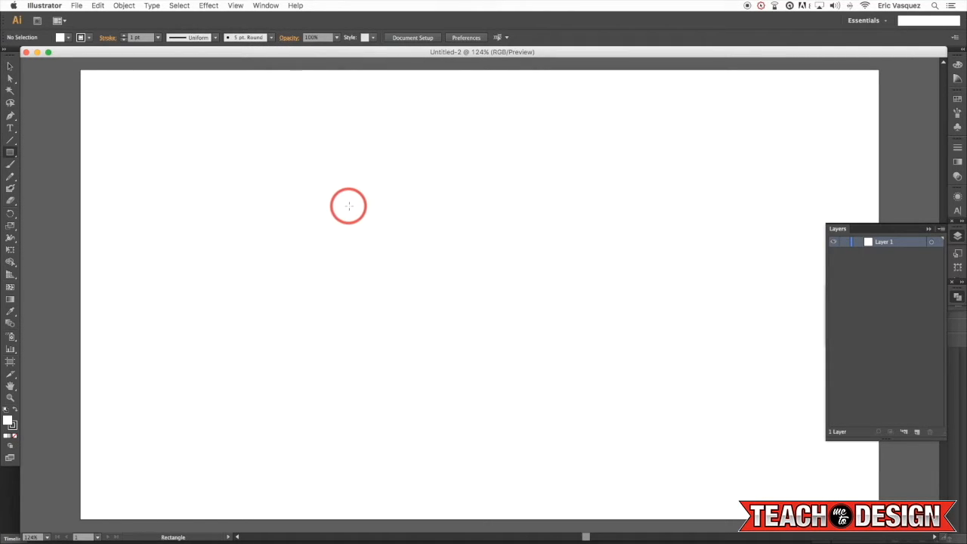
{"action": "left_click", "coordinate": [11, 154]}
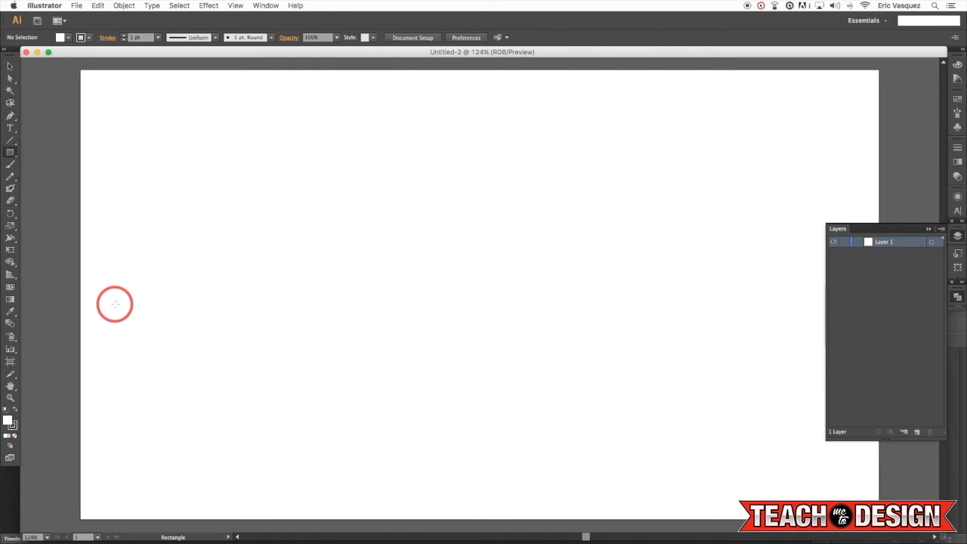
{"action": "left_click_drag", "start_coordinate": [192, 143], "coordinate": [328, 302]}
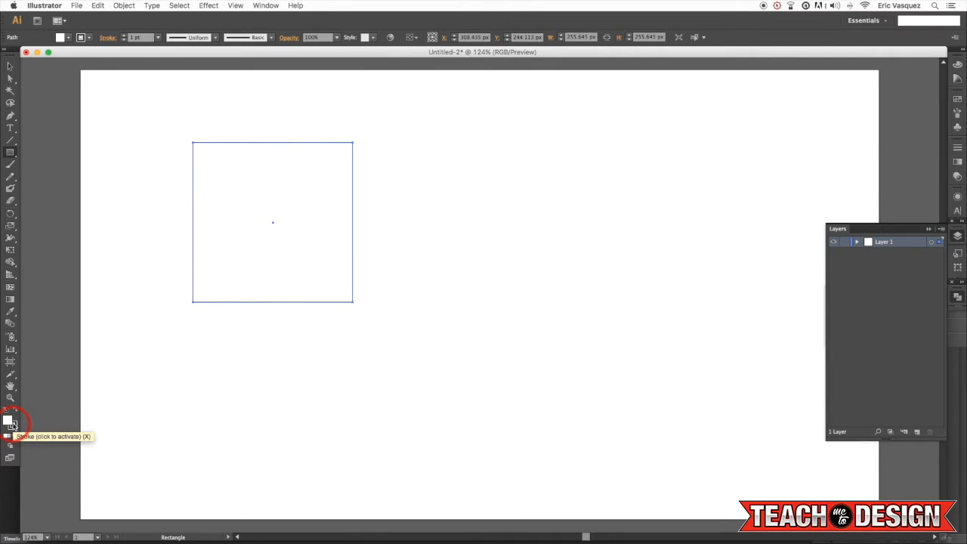
- Give the square a black fill and remove its stroke
{"action": "left_click", "coordinate": [14, 424]}
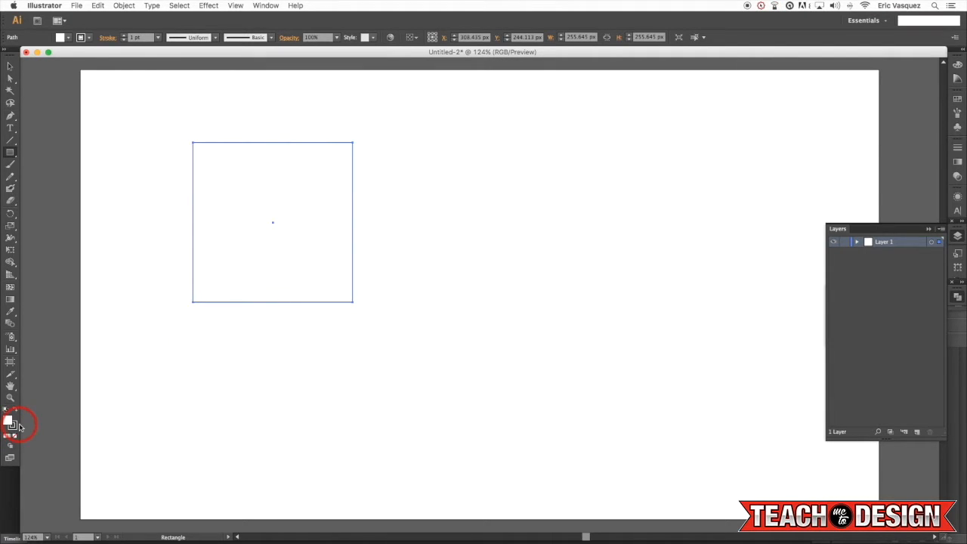
{"action": "left_click", "coordinate": [19, 425]}
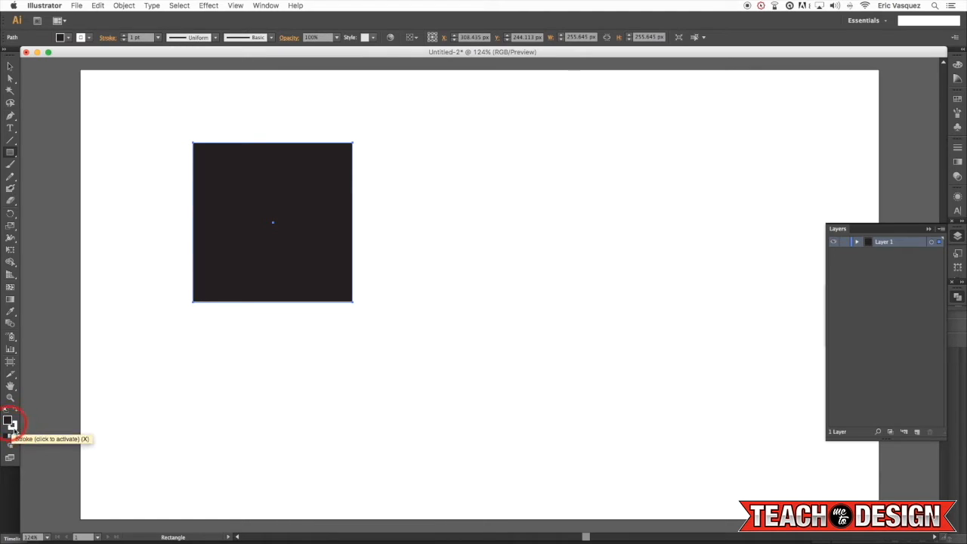
{"action": "left_click", "coordinate": [11, 419]}
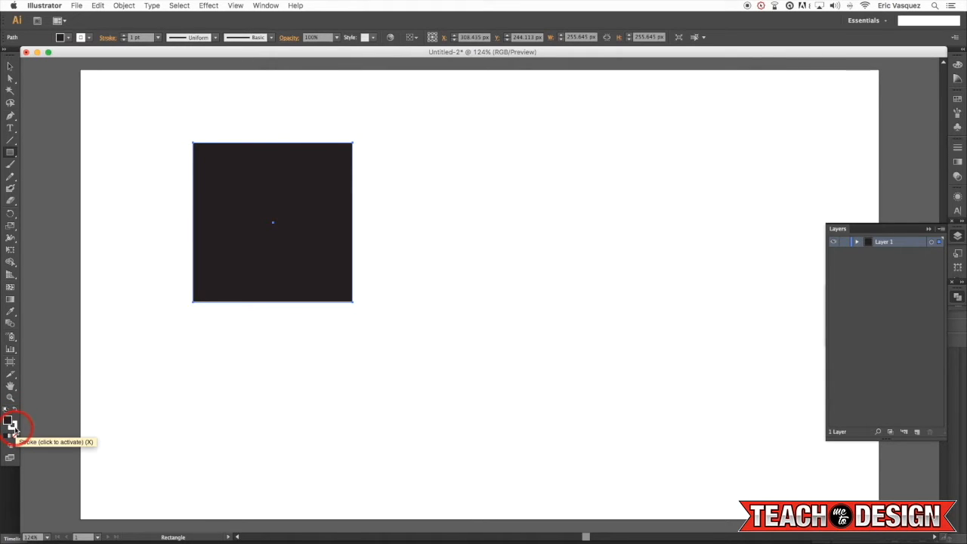
{"action": "left_click", "coordinate": [13, 427]}
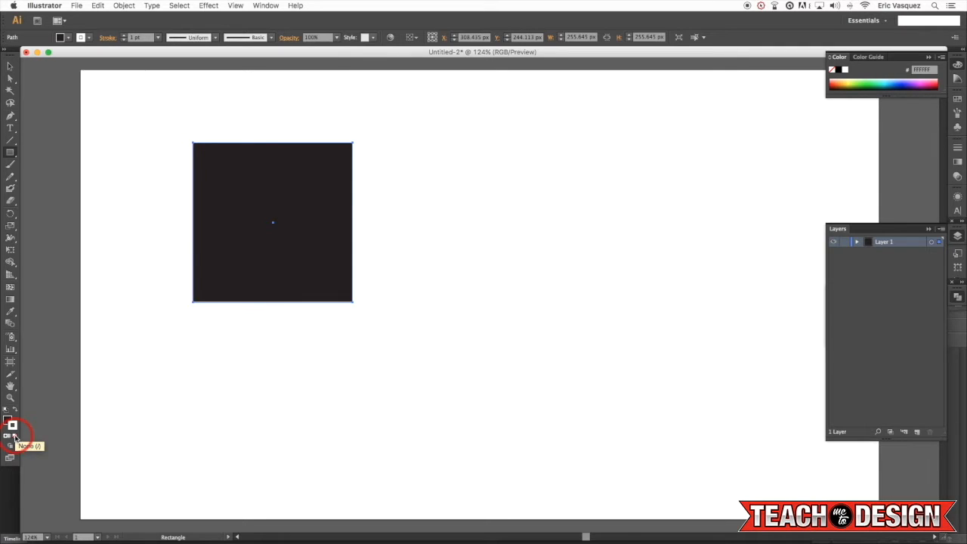
{"action": "left_click", "coordinate": [14, 437]}
- Move the square toward the artboard's upper left corner and place a duplicate directly below it
{"action": "key", "text": "v"}
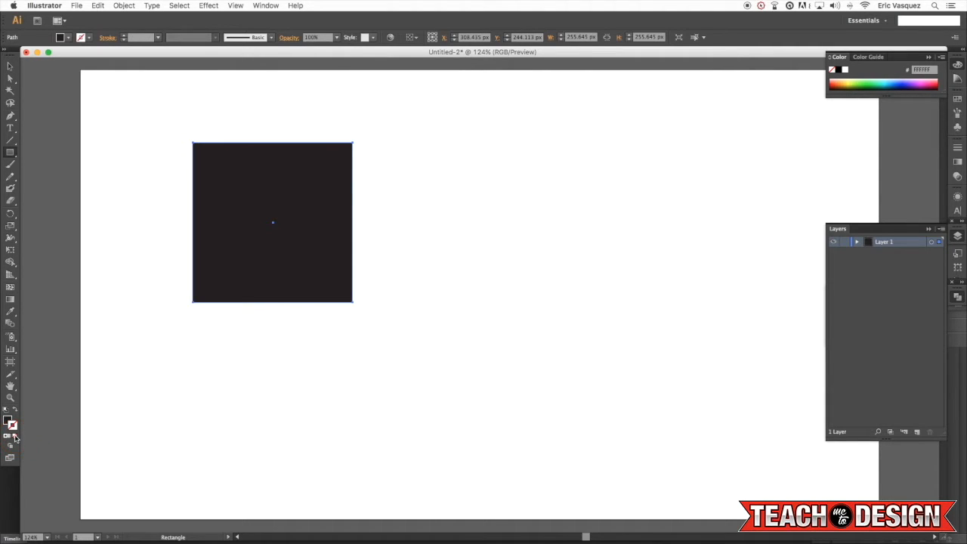
{"action": "left_click_drag", "start_coordinate": [274, 265], "coordinate": [186, 435]}
{"action": "scroll", "coordinate": [190, 236], "scroll_direction": "right", "scroll_amount": 1}
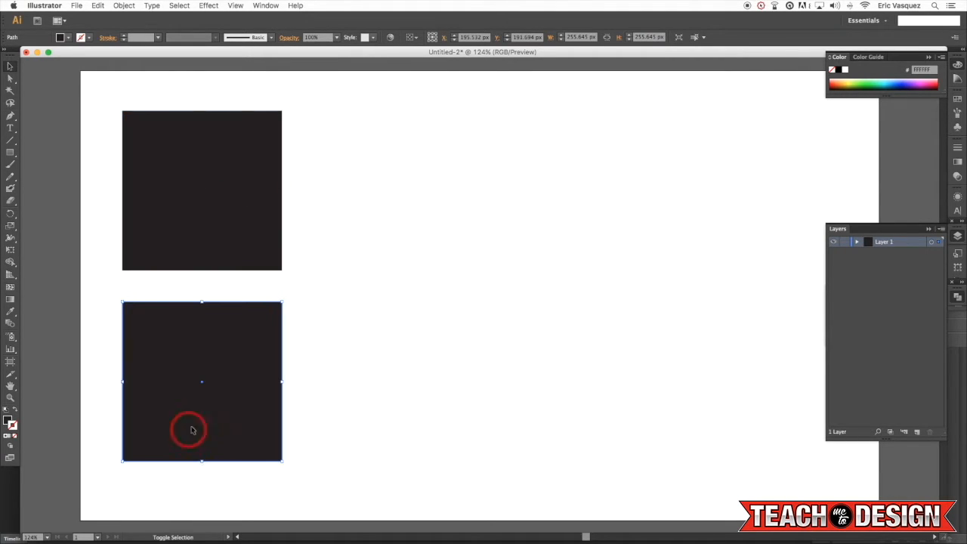
- Set up a 3D Extrude & Bevel on the upper square with 325 pt depth and a custom rotation of 13°, -26°, 8°
{"action": "left_click", "coordinate": [260, 221]}
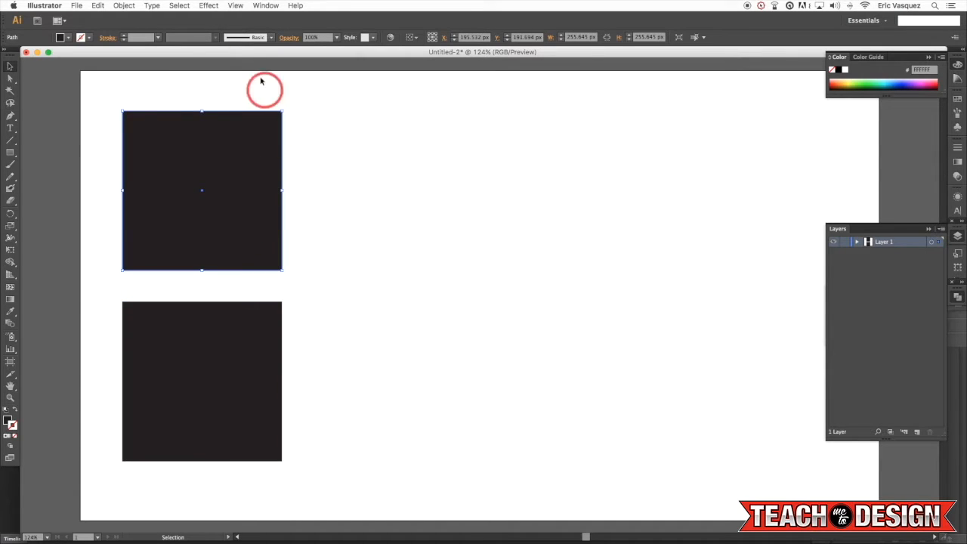
{"action": "left_click", "coordinate": [208, 5]}
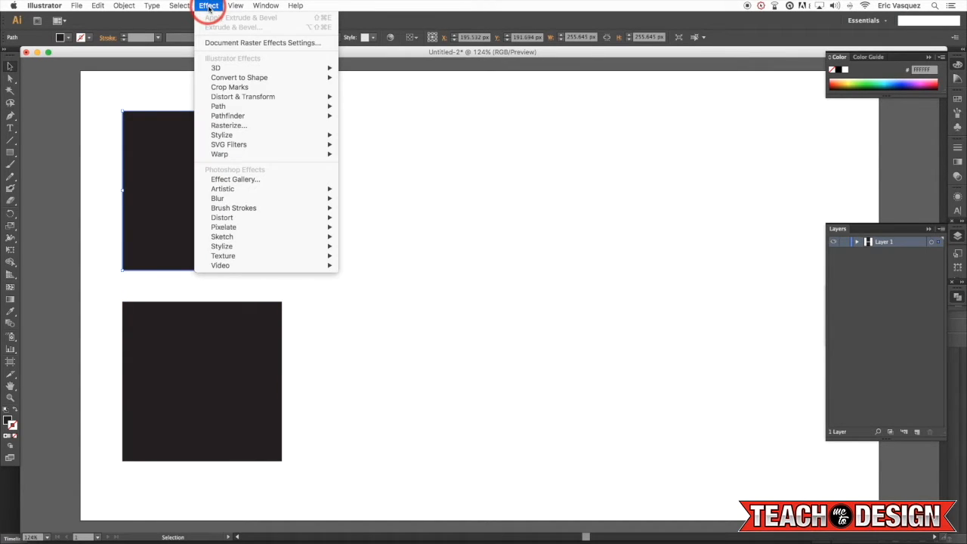
{"action": "mouse_move", "coordinate": [226, 68]}
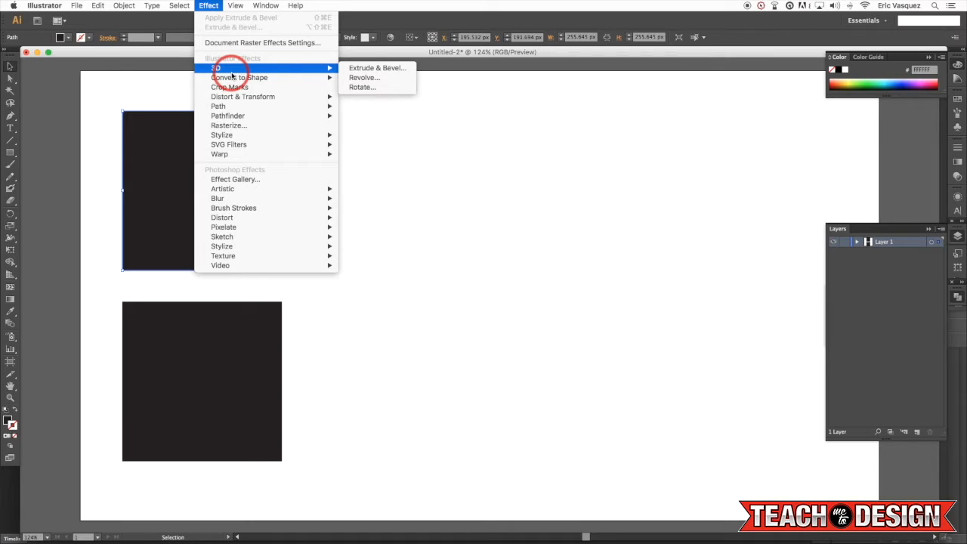
{"action": "left_click", "coordinate": [378, 69]}
{"action": "left_click_drag", "start_coordinate": [402, 95], "coordinate": [714, 109]}
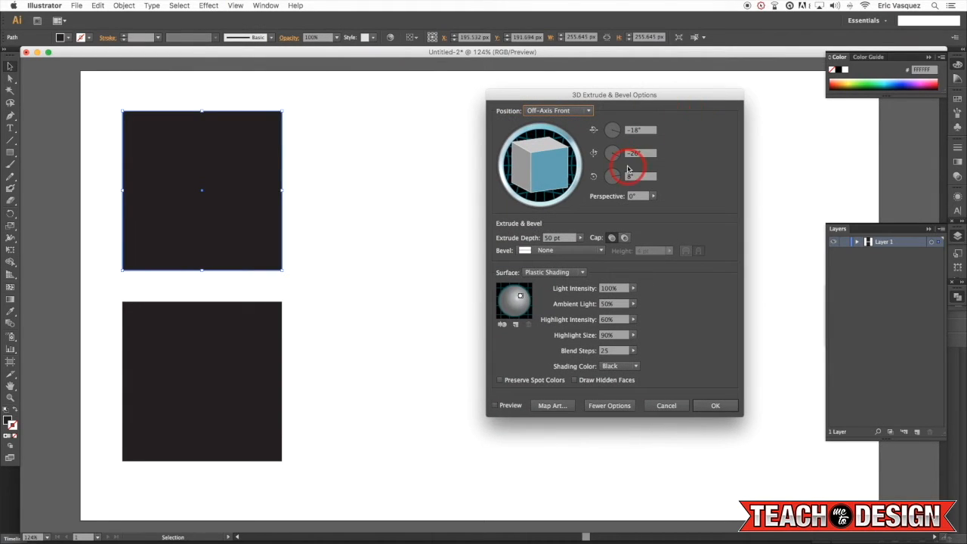
{"action": "left_click", "coordinate": [496, 406]}
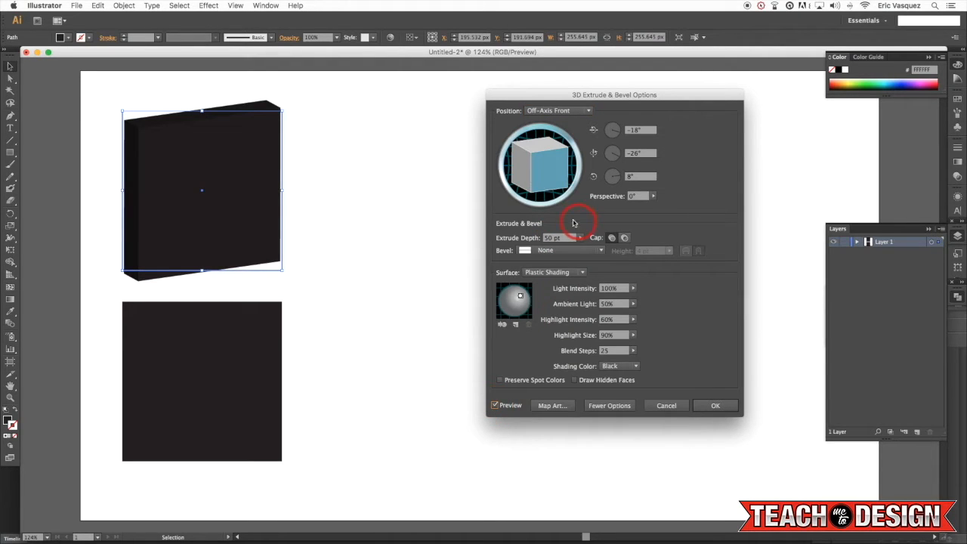
{"action": "double_click", "coordinate": [546, 239]}
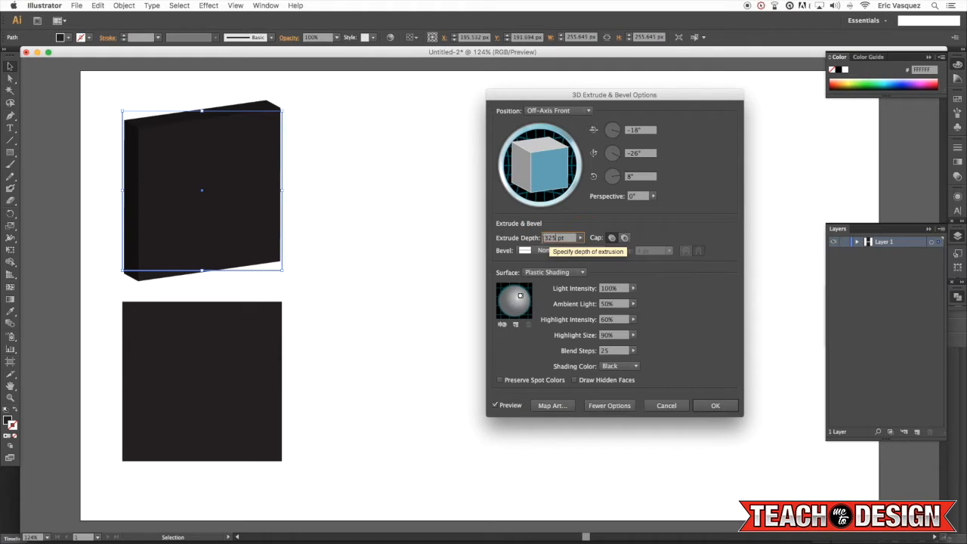
{"action": "left_click", "coordinate": [517, 386]}
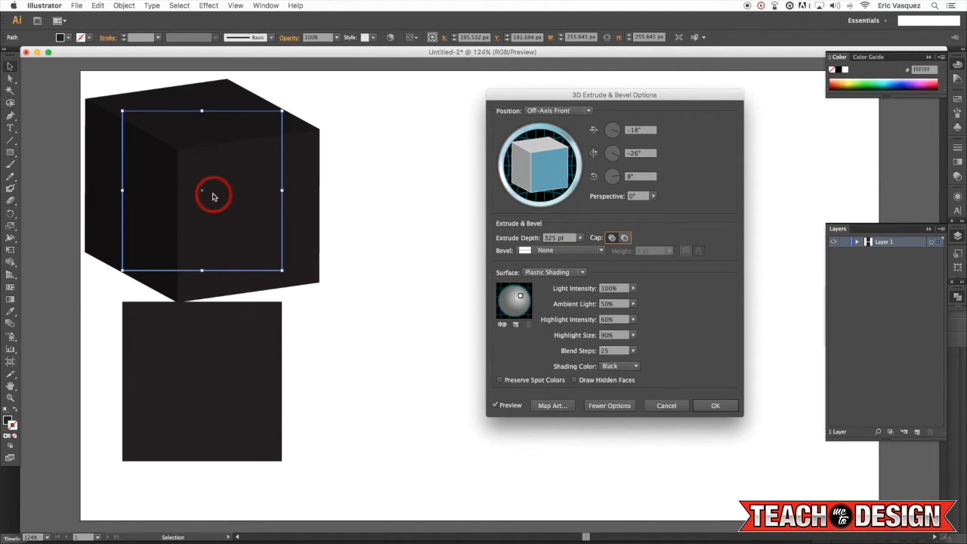
{"action": "left_click_drag", "start_coordinate": [541, 189], "coordinate": [542, 178]}
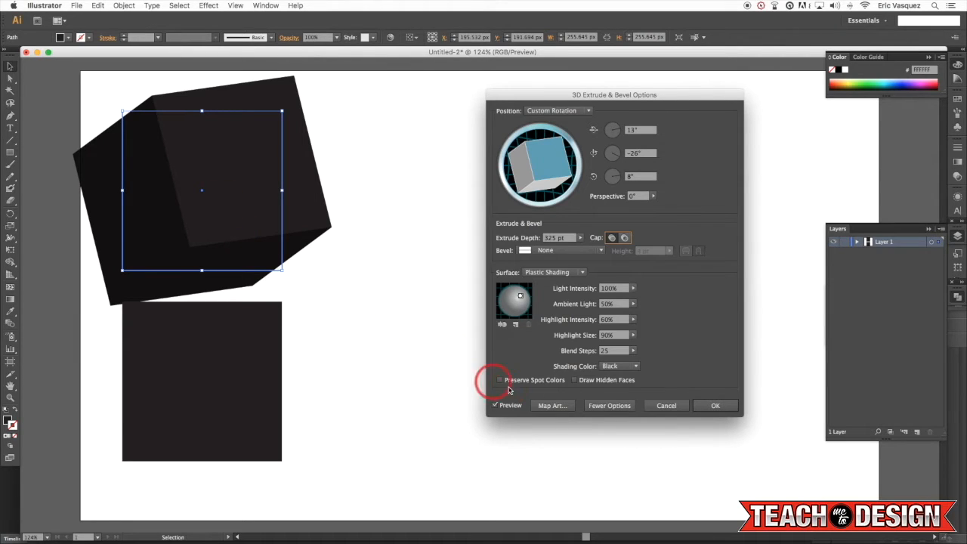
- Set the extrusion's shading color to a custom blue and apply the 3D effect
{"action": "left_click", "coordinate": [621, 367]}
{"action": "left_click", "coordinate": [620, 400]}
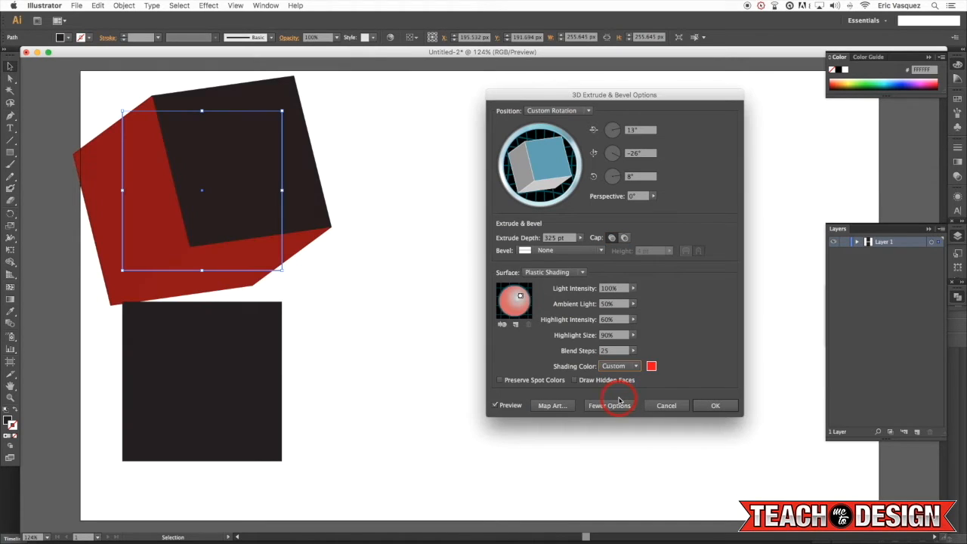
{"action": "left_click", "coordinate": [651, 367]}
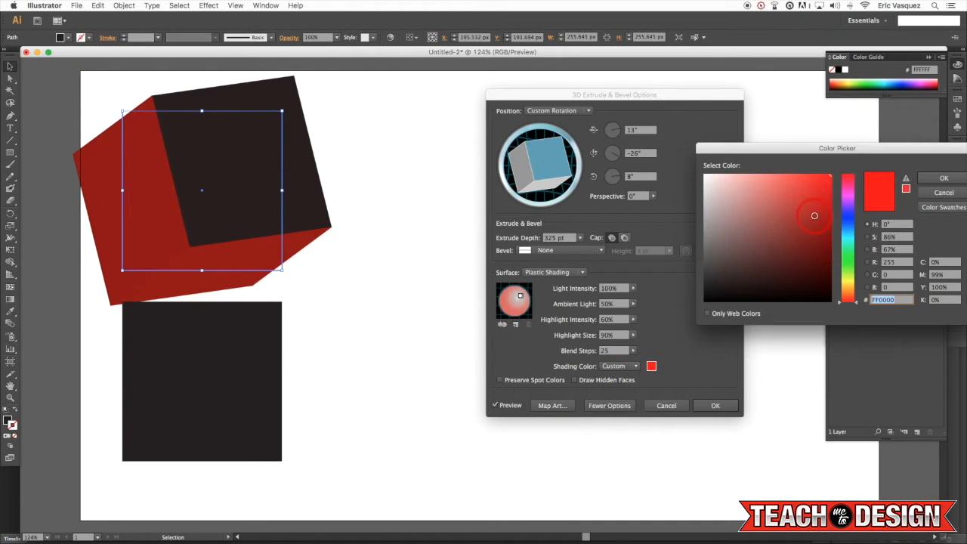
{"action": "left_click", "coordinate": [813, 217]}
{"action": "left_click_drag", "start_coordinate": [847, 243], "coordinate": [849, 216]}
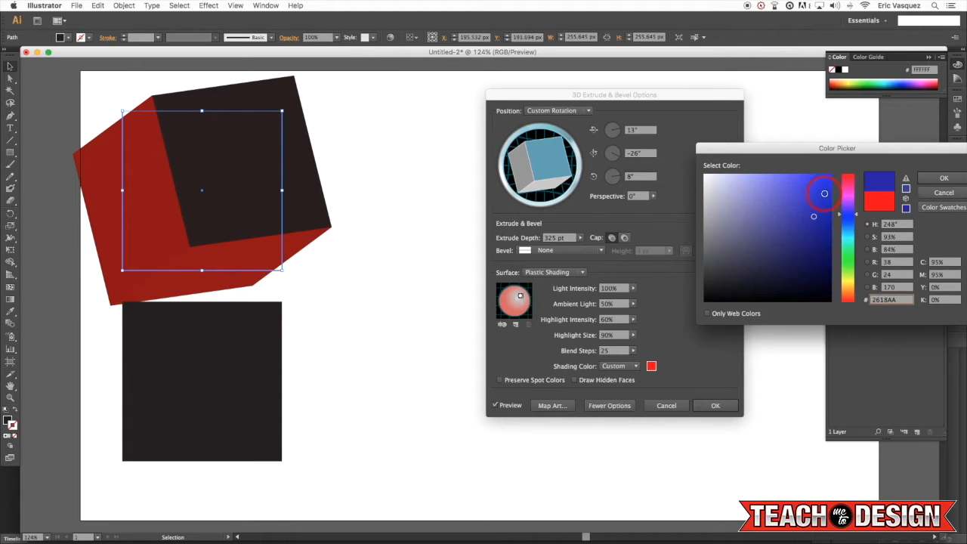
{"action": "left_click", "coordinate": [943, 177]}
{"action": "left_click", "coordinate": [714, 406]}
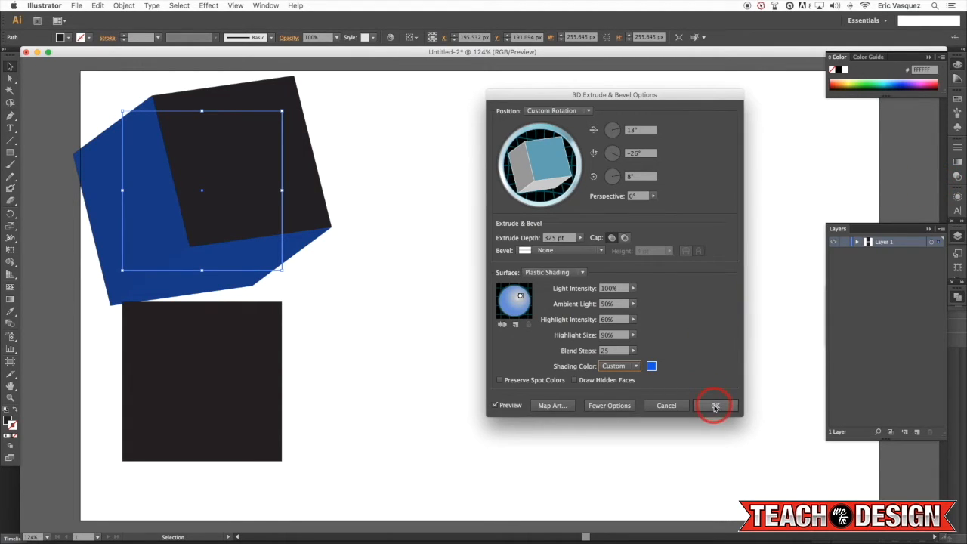
- Move the cube toward the middle of the artboard, to about X 655 px, Y 280 px
{"action": "left_click_drag", "start_coordinate": [295, 166], "coordinate": [547, 224]}
{"action": "scroll", "coordinate": [501, 211], "scroll_direction": "right", "scroll_amount": 3}
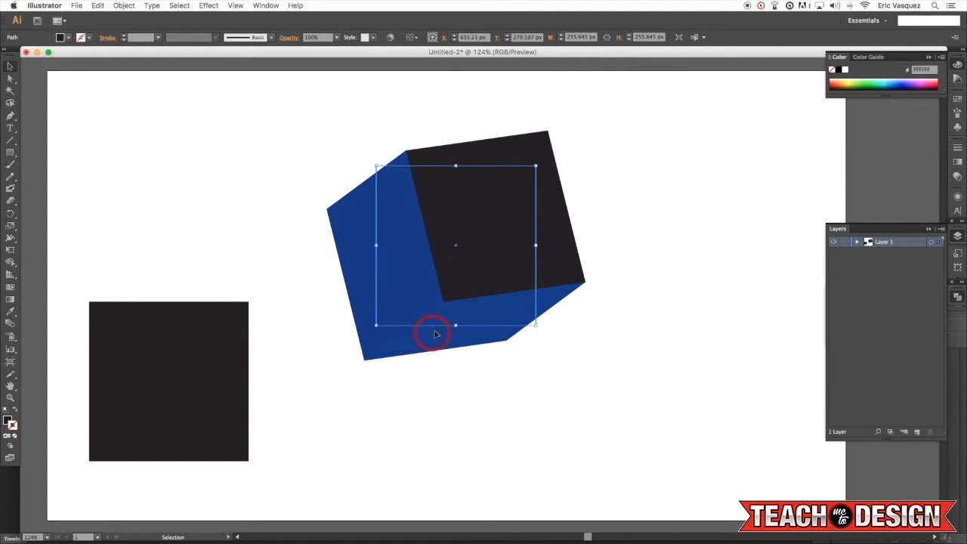
- Try to apply the dark red stroke color 7F0303 to the cube, and undo the change
{"action": "double_click", "coordinate": [11, 424]}
{"action": "left_click", "coordinate": [826, 240]}
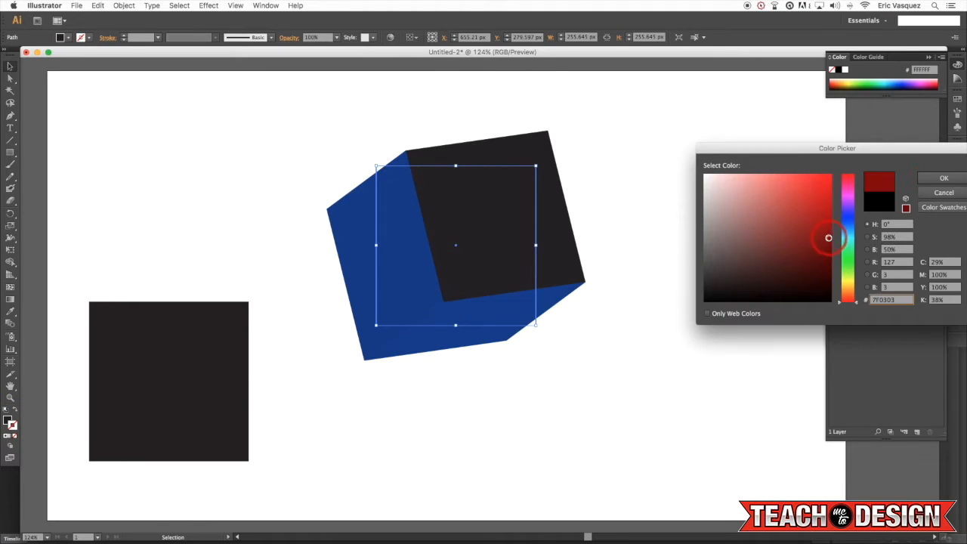
{"action": "left_click", "coordinate": [943, 177]}
{"action": "key", "text": "a"}
{"action": "key", "text": "super+z"}
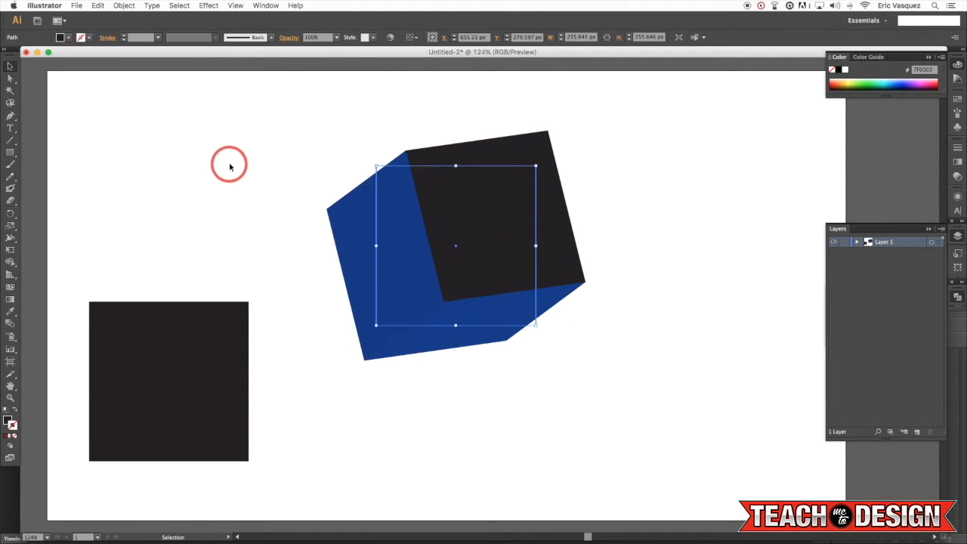
- Expand the cube's appearance and select only its black front face with the Direct Selection tool
{"action": "left_click", "coordinate": [124, 6]}
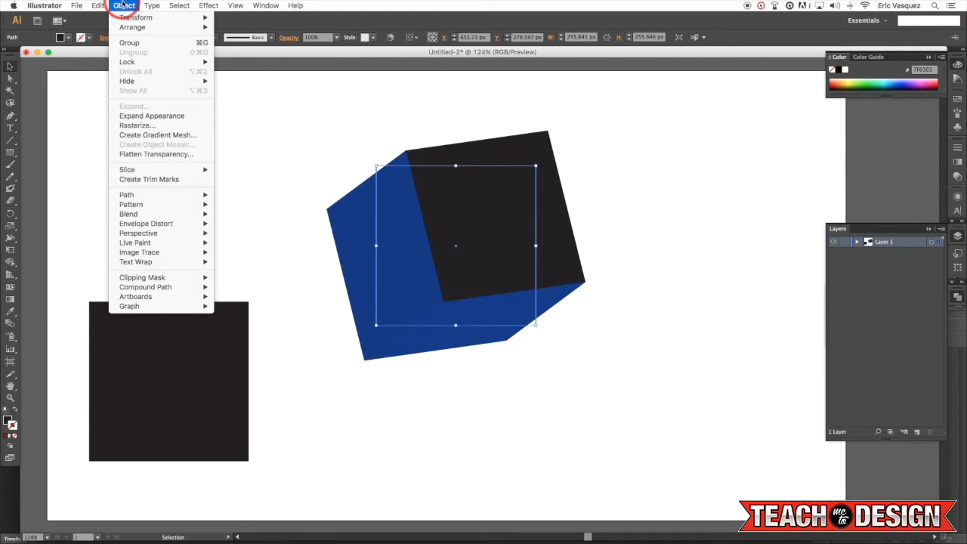
{"action": "left_click", "coordinate": [152, 118]}
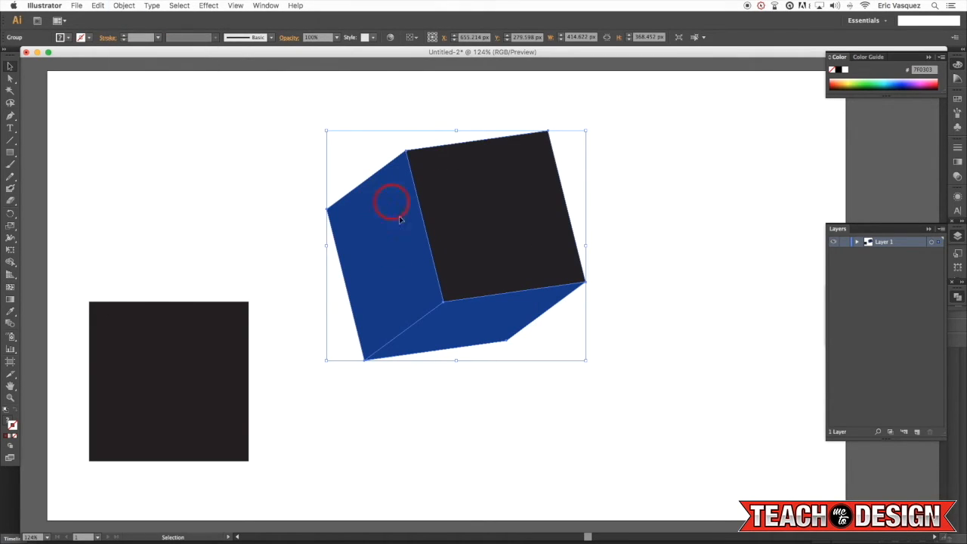
{"action": "left_click", "coordinate": [613, 287]}
{"action": "key", "text": "a"}
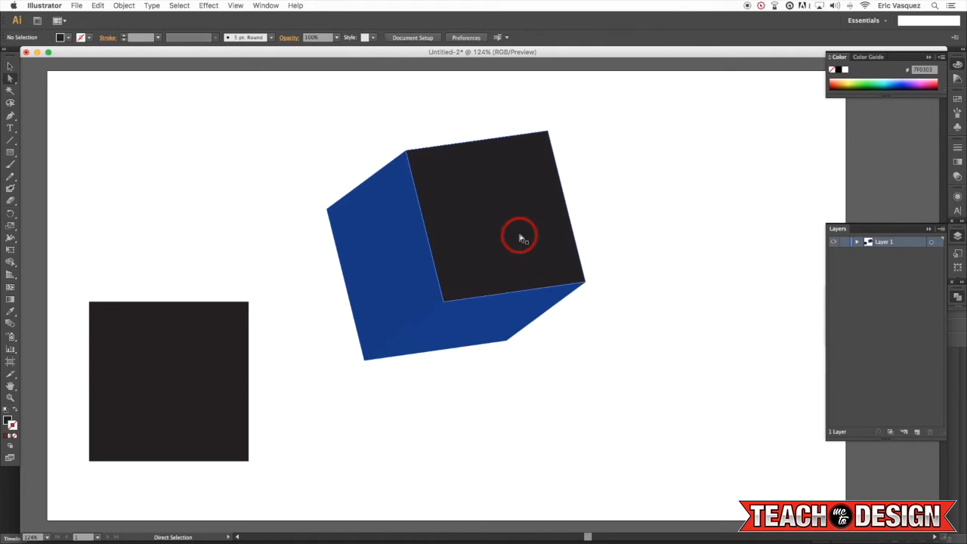
{"action": "left_click", "coordinate": [518, 217]}
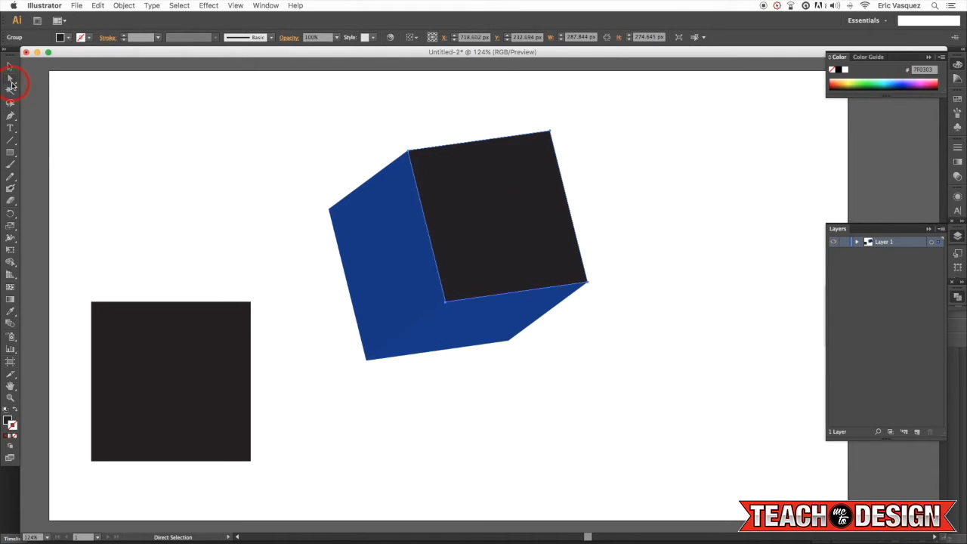
{"action": "left_click", "coordinate": [521, 221]}
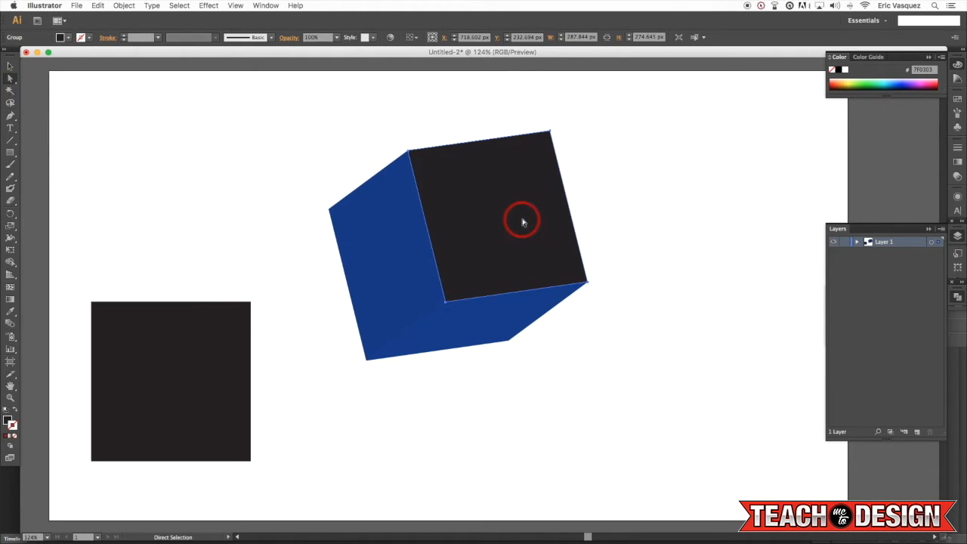
{"action": "left_click", "coordinate": [6, 410]}
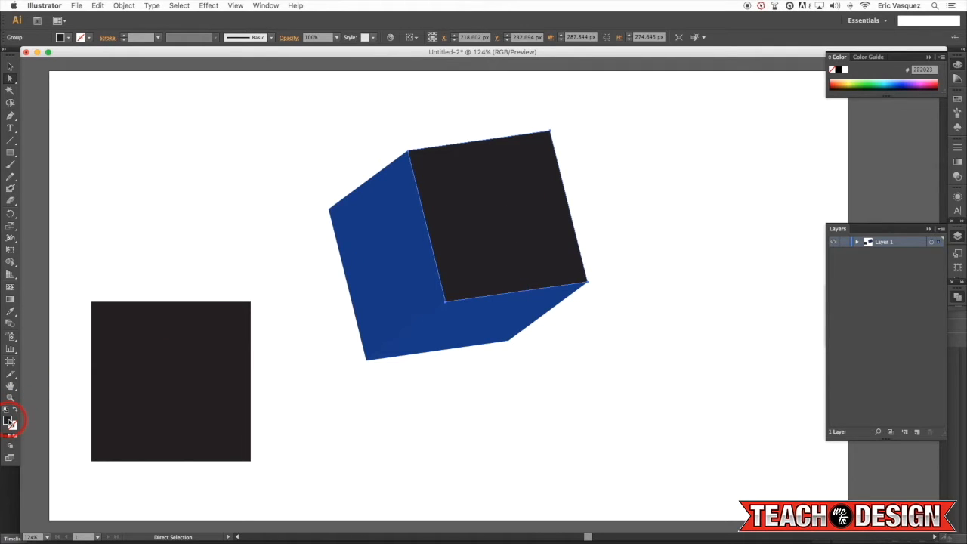
{"action": "double_click", "coordinate": [10, 421]}
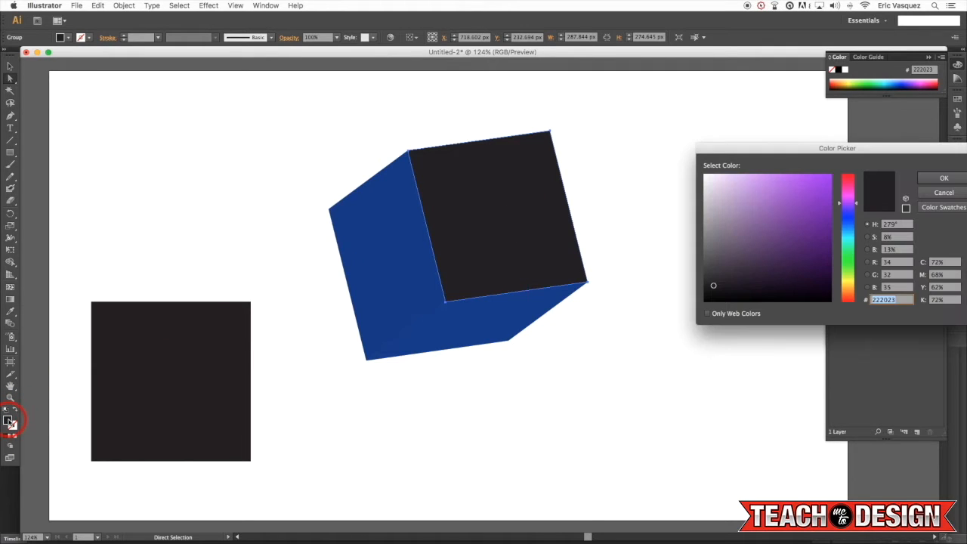
{"action": "left_click", "coordinate": [941, 195]}
- Fill the cube's black front face with the side face's sampled blue, and change it to the light blue 3D92D1
{"action": "key", "text": "i"}
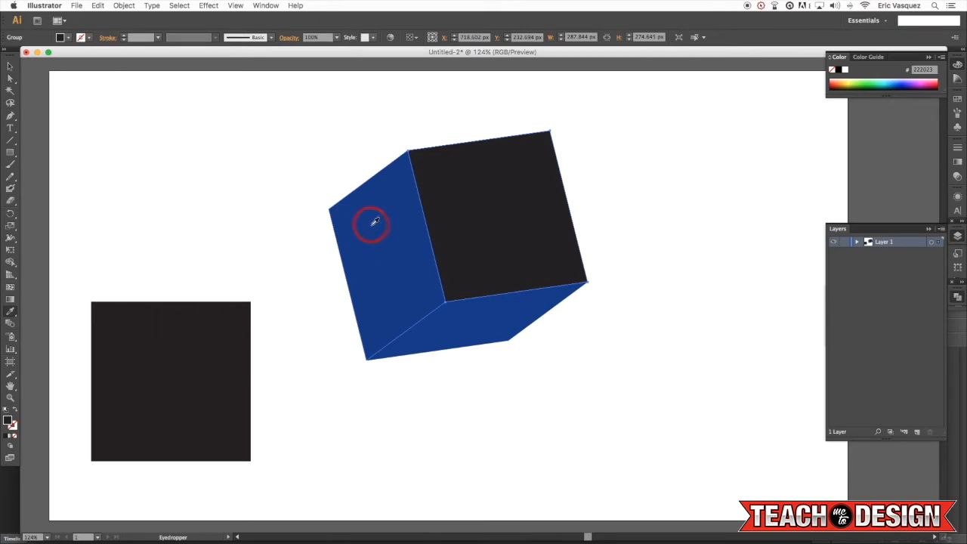
{"action": "left_click", "coordinate": [399, 257]}
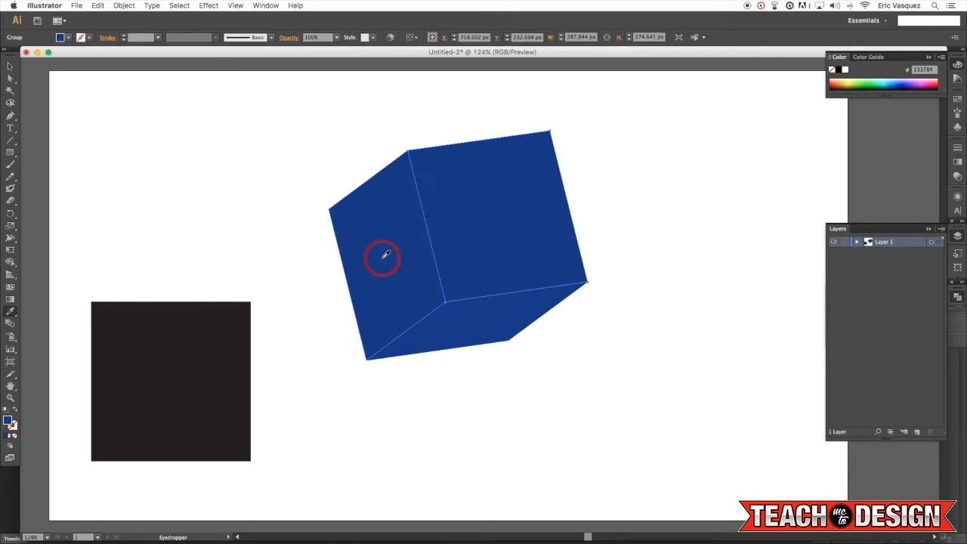
{"action": "key", "text": "a"}
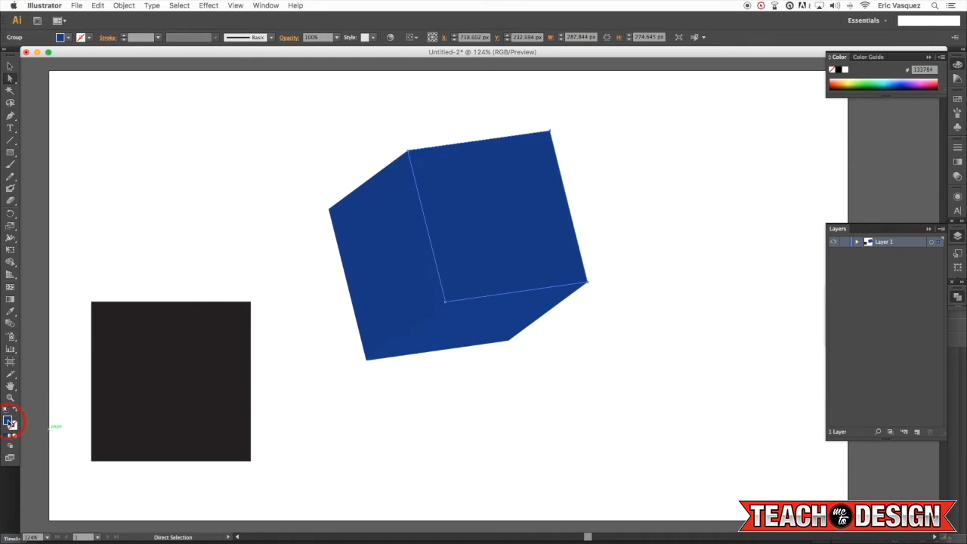
{"action": "double_click", "coordinate": [11, 423]}
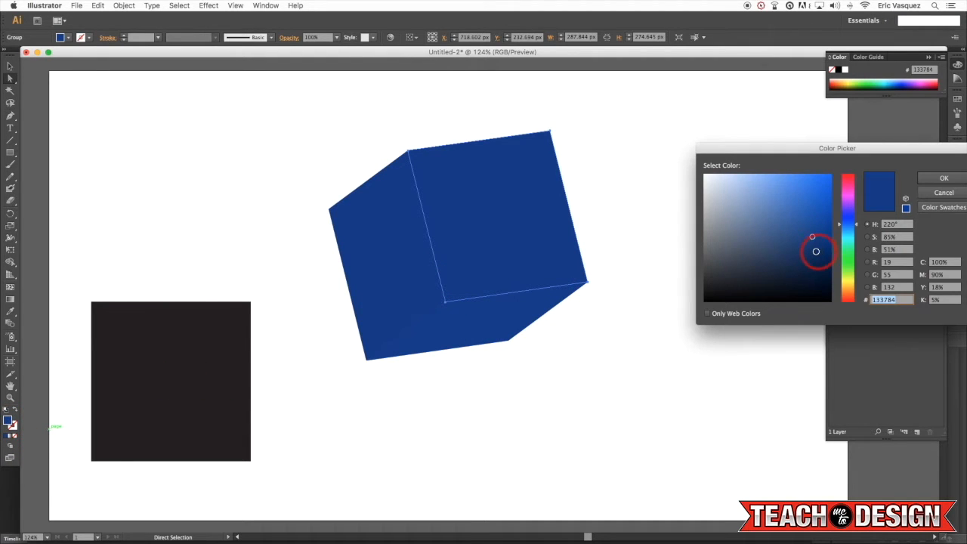
{"action": "left_click", "coordinate": [820, 254]}
{"action": "left_click_drag", "start_coordinate": [812, 223], "coordinate": [794, 197]}
{"action": "left_click", "coordinate": [847, 230]}
{"action": "left_click", "coordinate": [936, 179]}
{"action": "left_click", "coordinate": [705, 202]}
- Change the fill of the cube's bottom face to the dark navy blue 072558 and clear the selection
{"action": "left_click", "coordinate": [481, 326]}
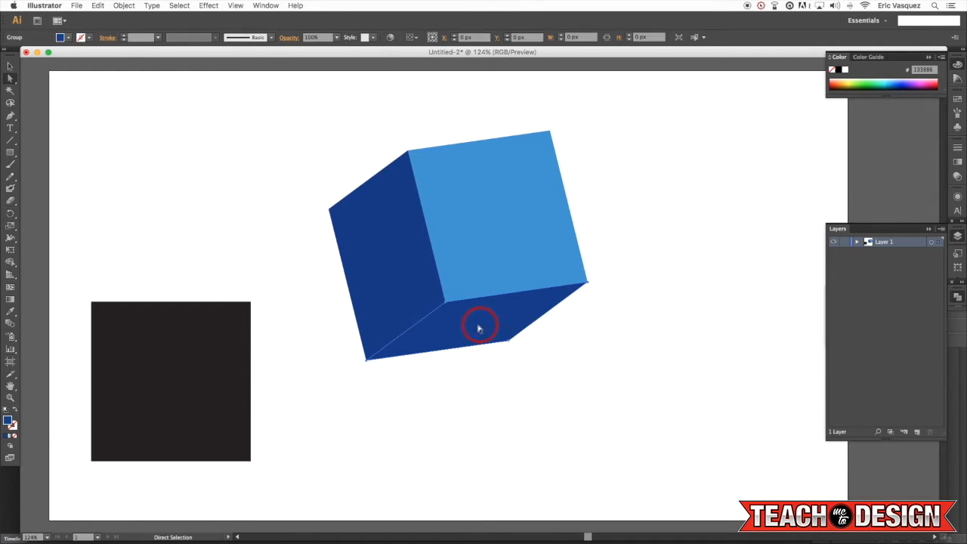
{"action": "double_click", "coordinate": [9, 419]}
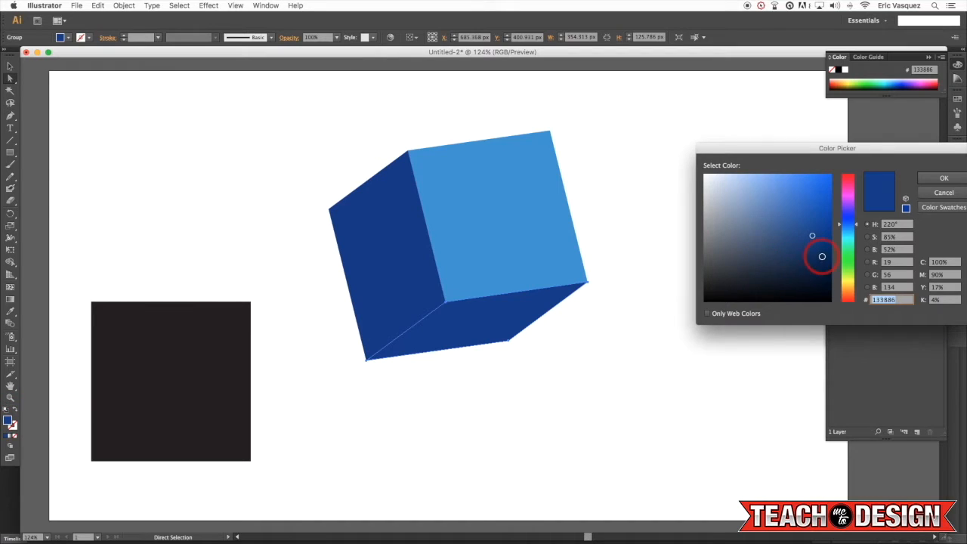
{"action": "left_click", "coordinate": [821, 256]}
{"action": "left_click", "coordinate": [941, 181]}
{"action": "left_click", "coordinate": [722, 214]}
{"action": "left_click_drag", "start_coordinate": [665, 225], "coordinate": [335, 354]}
{"action": "left_click", "coordinate": [653, 365]}
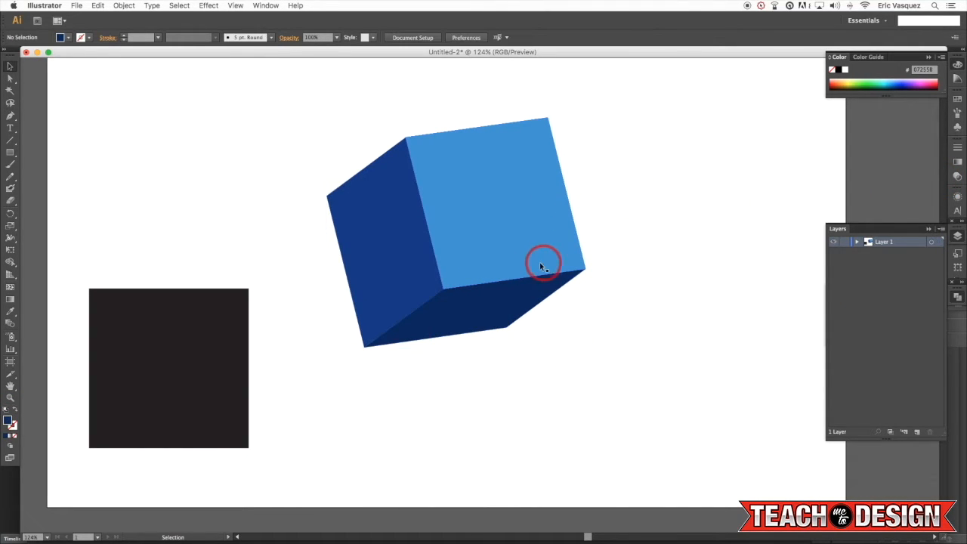
- Sample the left face's blue onto the front face, brighten that fill to a medium blue, and deselect the cube
{"action": "key", "text": "a"}
{"action": "left_click", "coordinate": [523, 258]}
{"action": "key", "text": "i"}
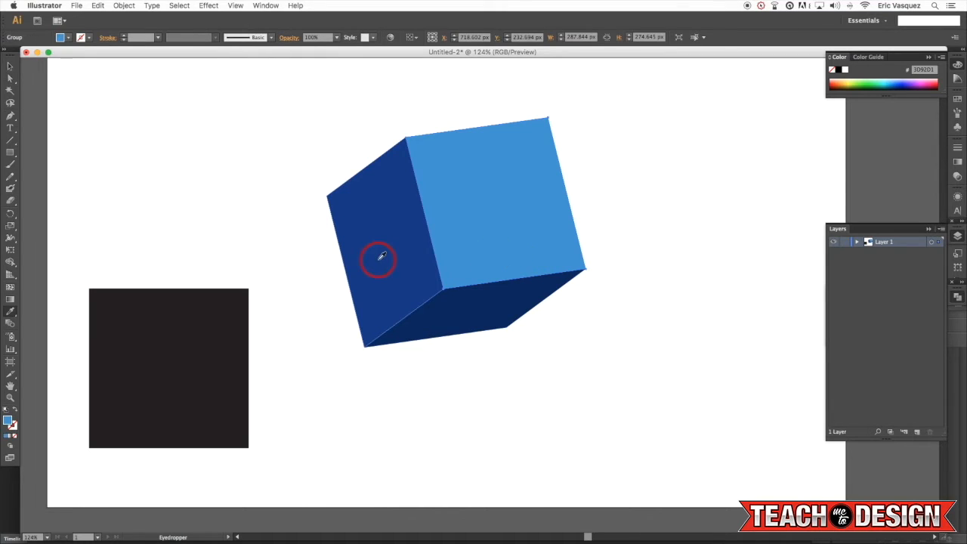
{"action": "left_click", "coordinate": [381, 257]}
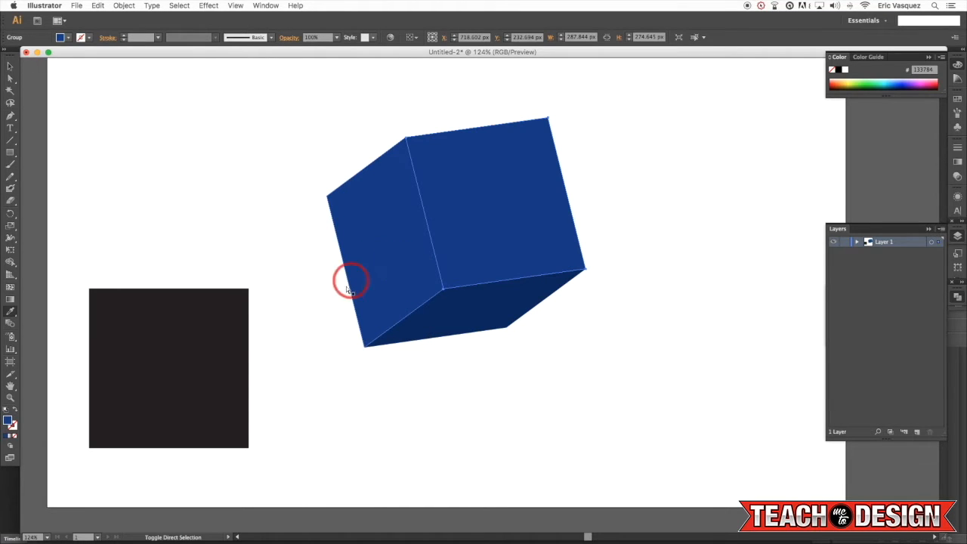
{"action": "double_click", "coordinate": [9, 421]}
{"action": "left_click", "coordinate": [812, 213]}
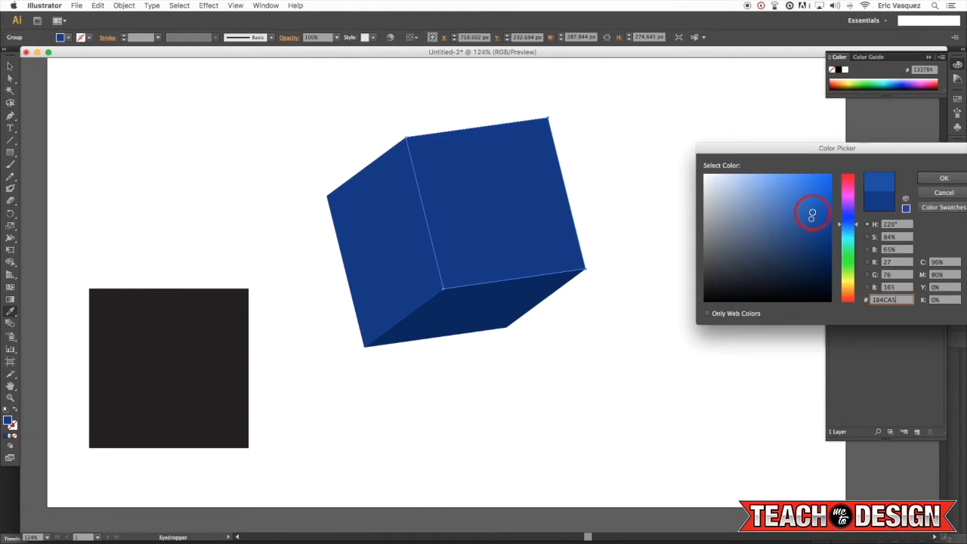
{"action": "left_click", "coordinate": [944, 178]}
{"action": "key", "text": "super+shift+a"}
{"action": "key", "text": "v"}
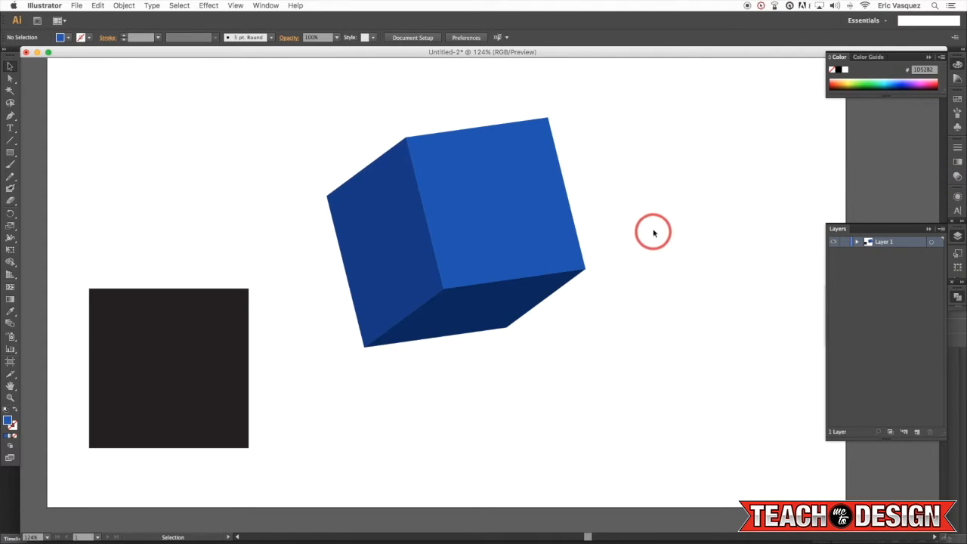
- Select the whole blue cube and rotate it about 20° counterclockwise
{"action": "left_click_drag", "start_coordinate": [654, 231], "coordinate": [358, 360]}
{"action": "key", "text": "a"}
{"action": "key", "text": "v"}
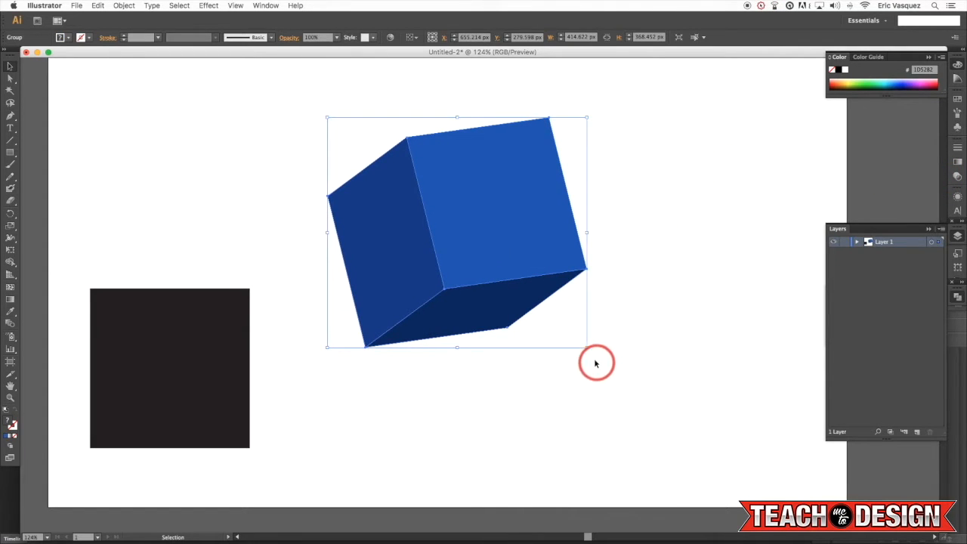
{"action": "left_click_drag", "start_coordinate": [588, 353], "coordinate": [638, 314]}
{"action": "left_click", "coordinate": [641, 315]}
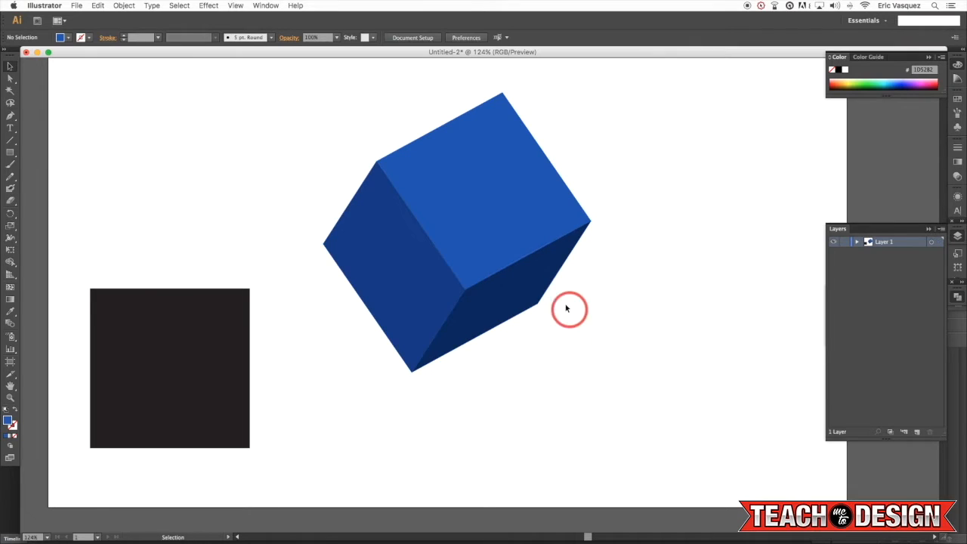
- Scale the blue cube at its original angle to about 333 × 295 px and move it to the artboard's upper right
{"action": "left_click_drag", "start_coordinate": [515, 284], "coordinate": [500, 264]}
{"action": "left_click_drag", "start_coordinate": [597, 274], "coordinate": [526, 297]}
{"action": "left_click", "coordinate": [598, 260]}
{"action": "left_click_drag", "start_coordinate": [442, 202], "coordinate": [673, 191]}
- Duplicate the black square straight above the original, to about X 196 px, Y 131 px
{"action": "left_click", "coordinate": [222, 392]}
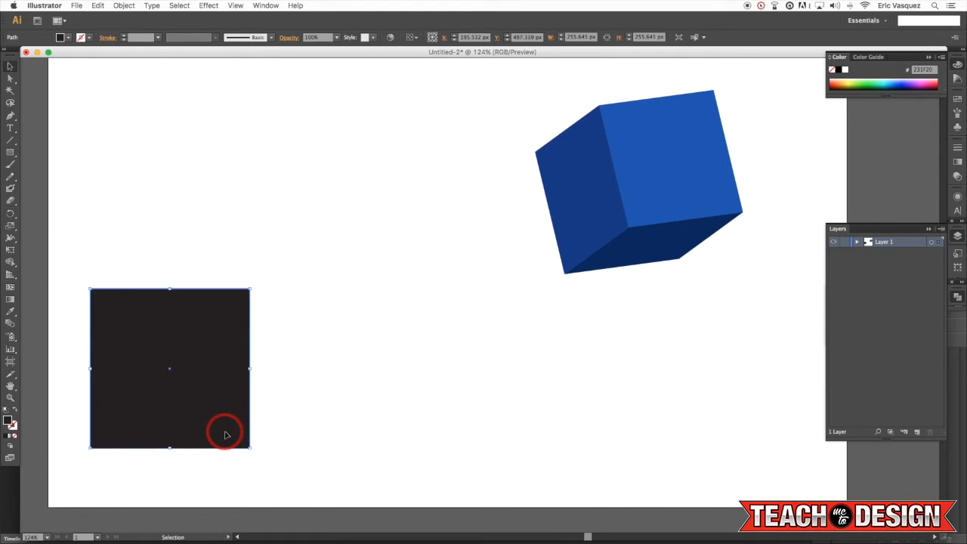
{"action": "left_click_drag", "start_coordinate": [228, 433], "coordinate": [209, 204]}
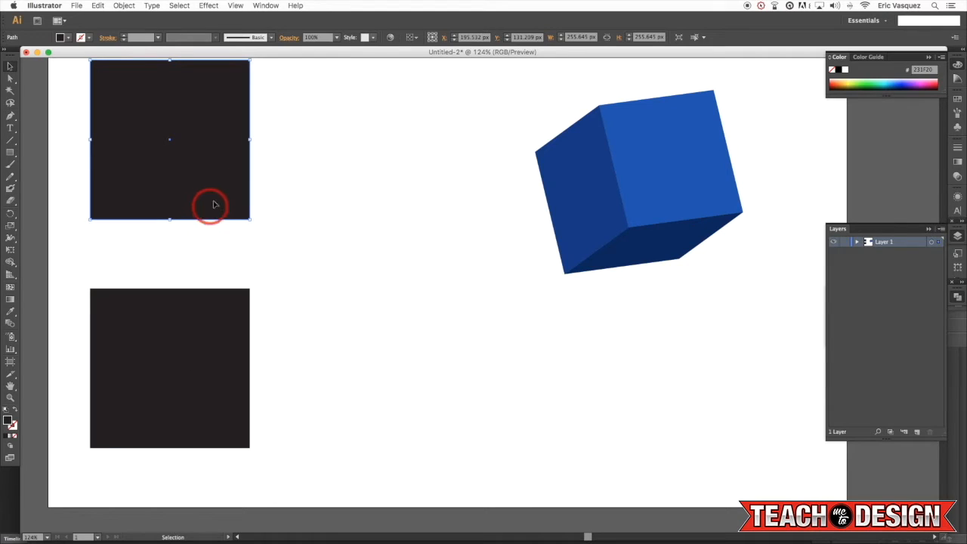
- Try to apply the previous Extrude & Bevel settings to the duplicated square, and undo the effect
{"action": "left_click", "coordinate": [207, 6]}
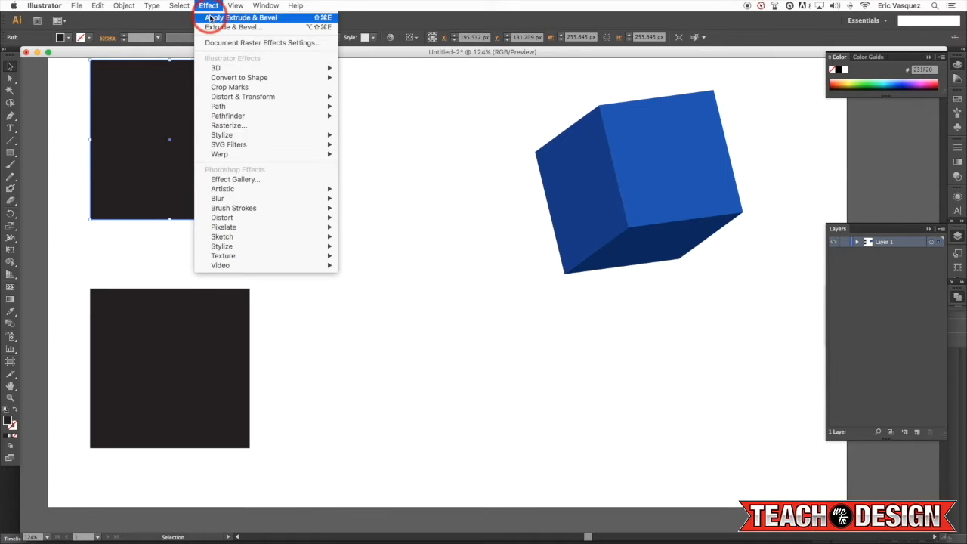
{"action": "left_click", "coordinate": [211, 16]}
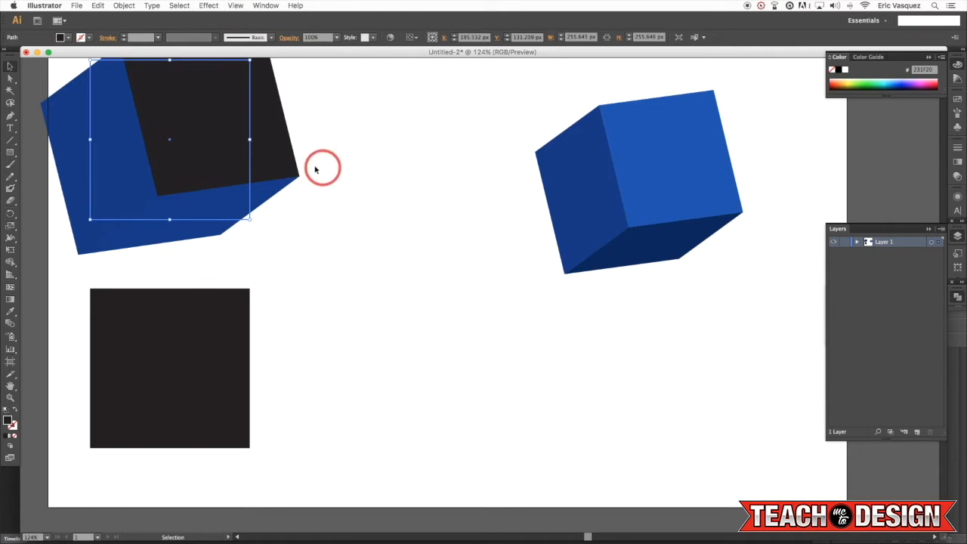
{"action": "key", "text": "super+z"}
- Start a new 3D Extrude & Bevel on the duplicated square with preview enabled and an extrude depth of 325 pt
{"action": "left_click", "coordinate": [210, 6]}
{"action": "mouse_move", "coordinate": [228, 68]}
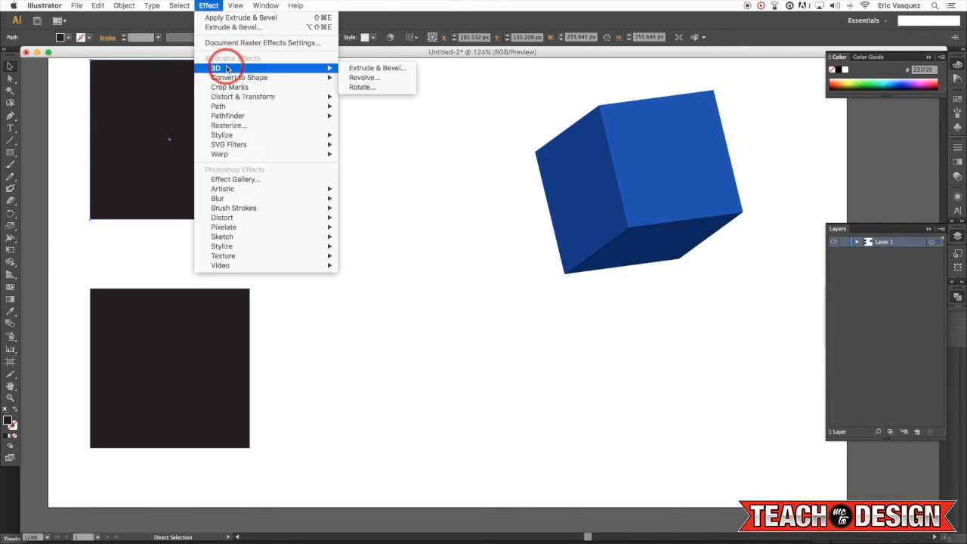
{"action": "left_click", "coordinate": [390, 67]}
{"action": "left_click", "coordinate": [498, 406]}
{"action": "left_click", "coordinate": [547, 238]}
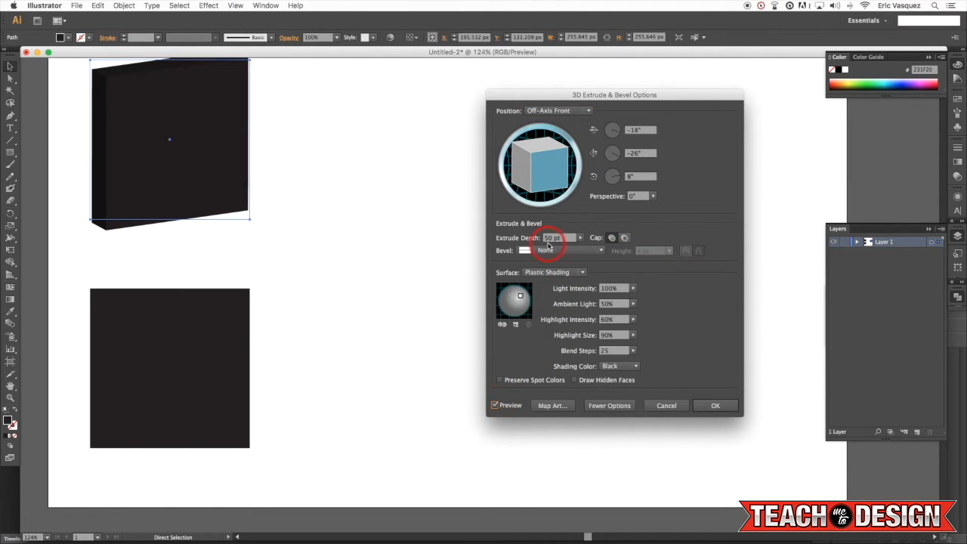
{"action": "type", "text": "32"}
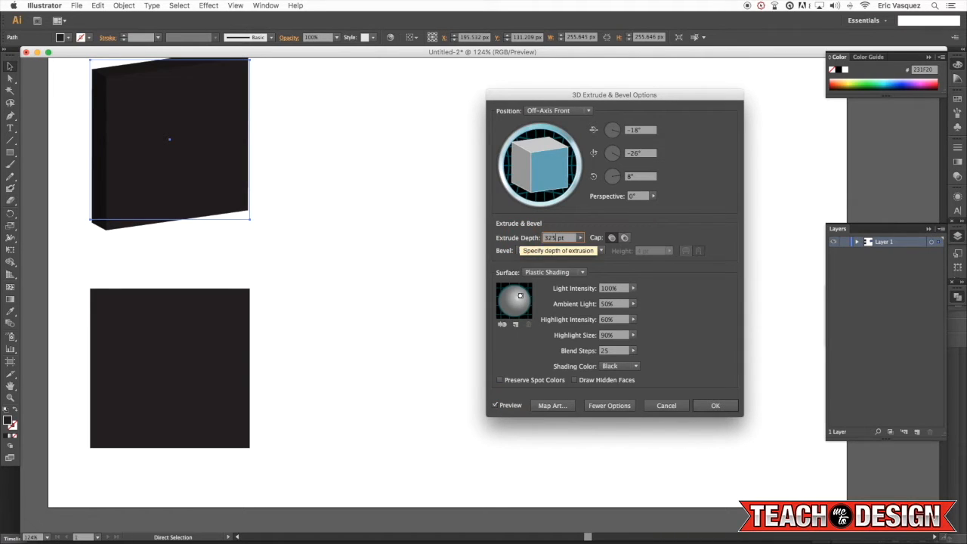
- Set the extrusion's shading color to a custom muted red and apply the 3D effect
{"action": "left_click", "coordinate": [618, 367]}
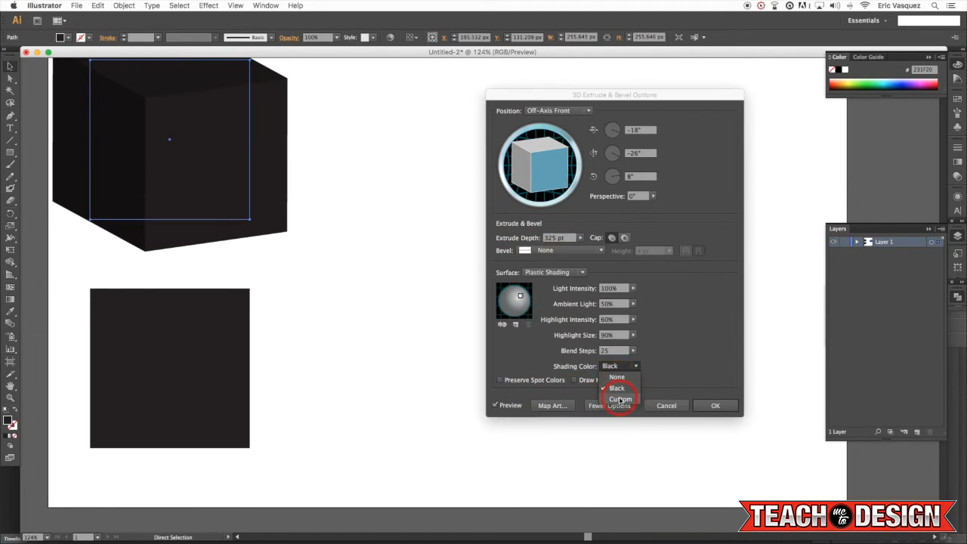
{"action": "left_click", "coordinate": [617, 400]}
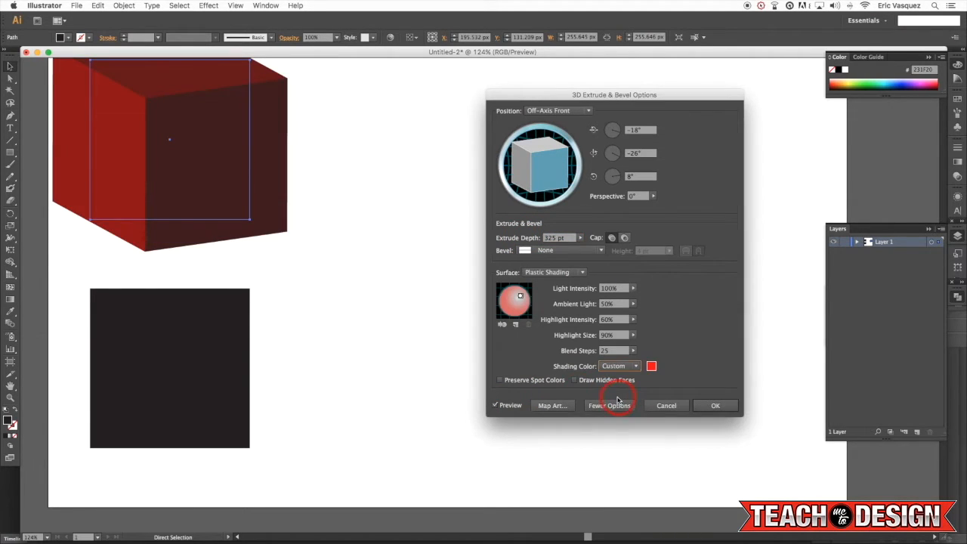
{"action": "left_click", "coordinate": [651, 367]}
{"action": "left_click", "coordinate": [811, 194]}
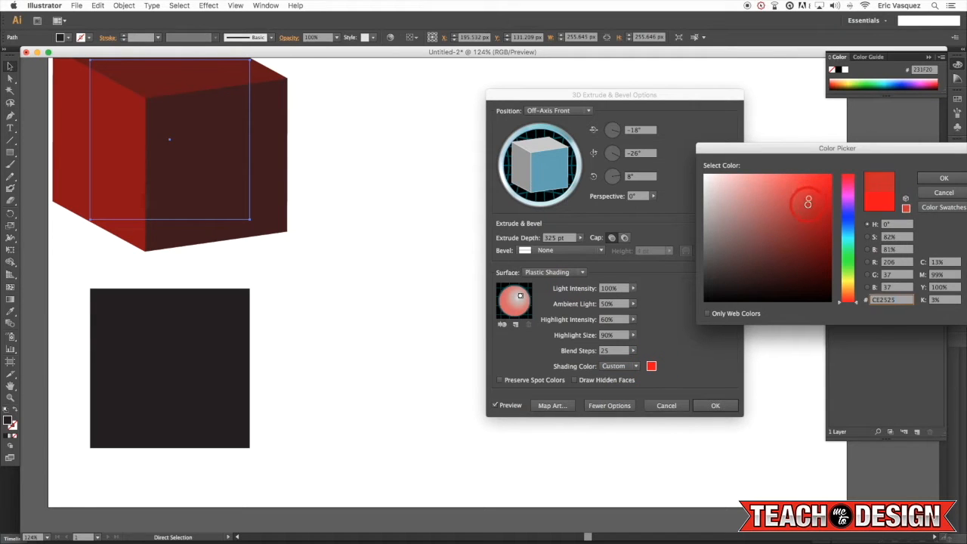
{"action": "left_click", "coordinate": [944, 178]}
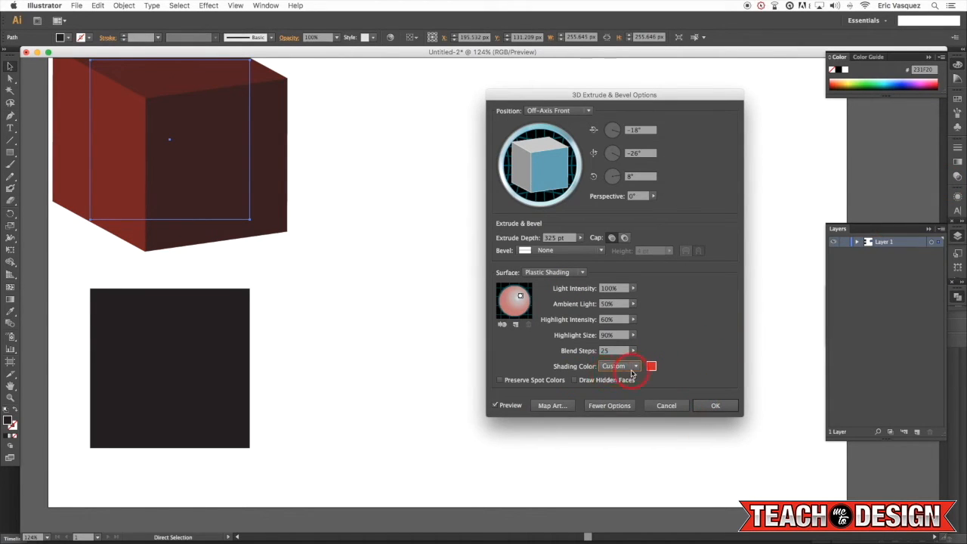
{"action": "left_click", "coordinate": [704, 401]}
- Move the red cube toward the middle of the artboard, about X 593 px, Y 450 px, and expand its appearance
{"action": "left_click_drag", "start_coordinate": [264, 151], "coordinate": [428, 250]}
{"action": "left_click_drag", "start_coordinate": [418, 203], "coordinate": [502, 295]}
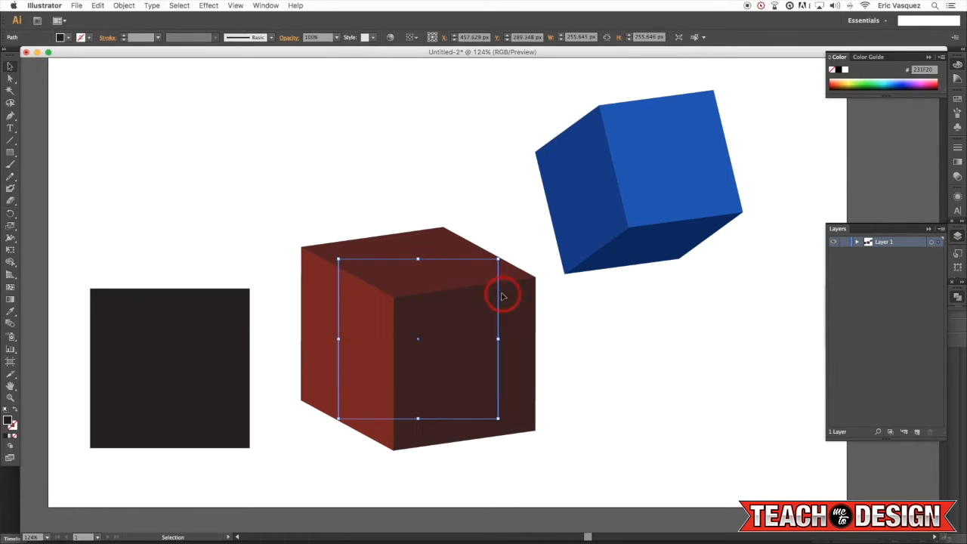
{"action": "left_click", "coordinate": [124, 5]}
{"action": "left_click", "coordinate": [130, 115]}
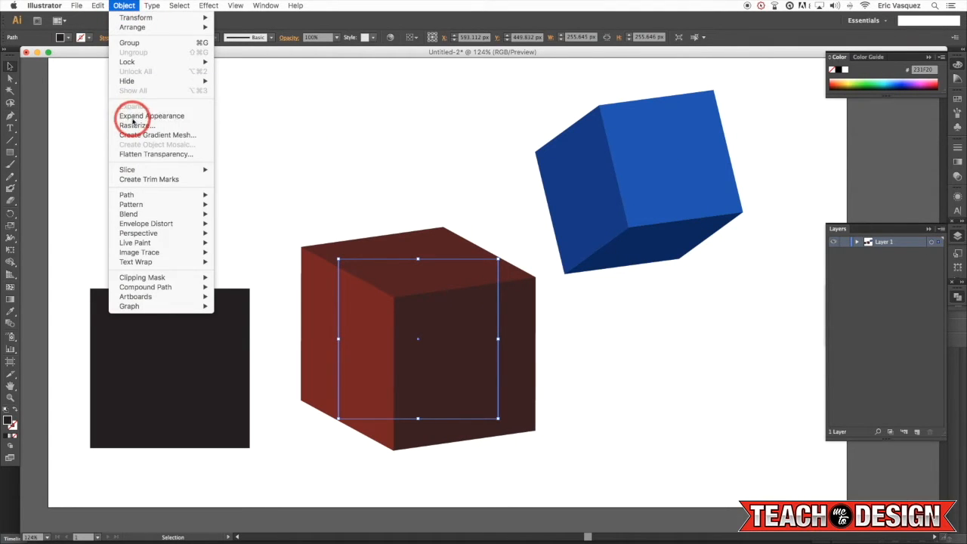
{"action": "left_click", "coordinate": [476, 207]}
- Scale the red cube down slightly and rotate it about 19° clockwise, giving bounds of about 360 × 342 px
{"action": "left_click", "coordinate": [507, 383]}
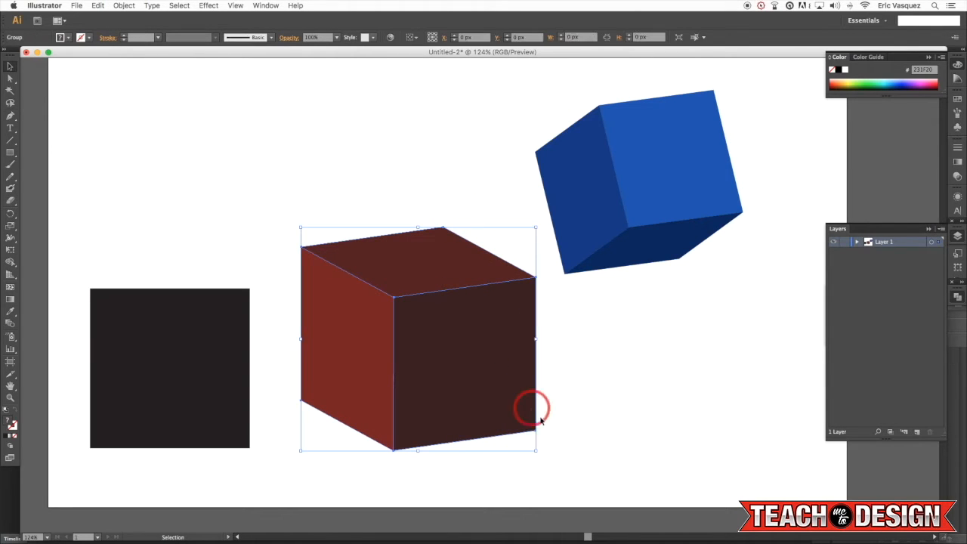
{"action": "left_click_drag", "start_coordinate": [538, 455], "coordinate": [469, 442]}
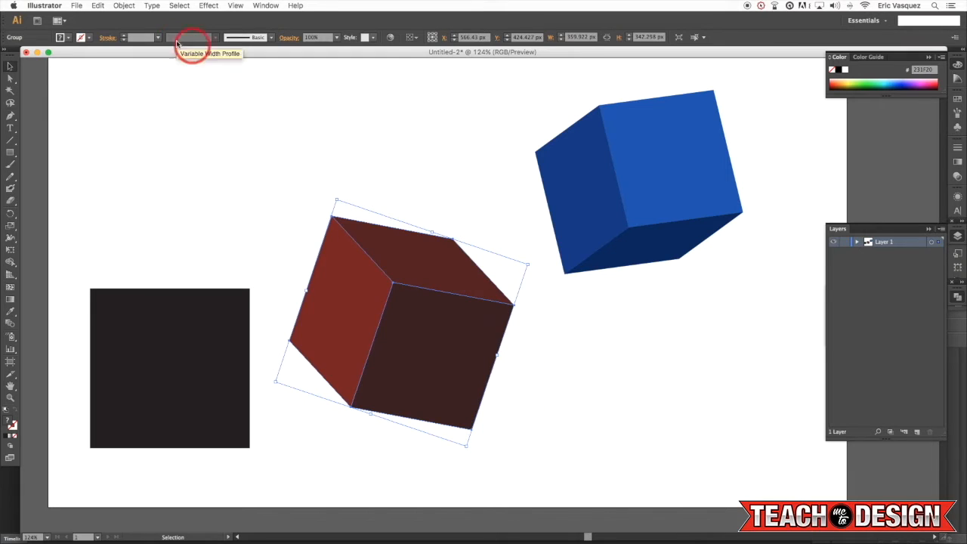
- Reflect the red cube across the vertical axis at 90° with preview enabled
{"action": "left_click", "coordinate": [138, 4]}
{"action": "left_click", "coordinate": [125, 18]}
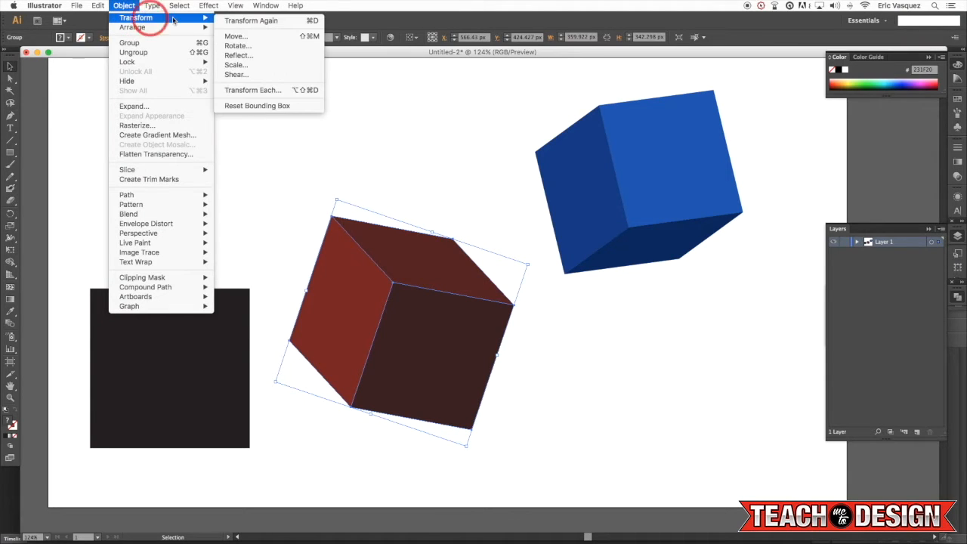
{"action": "left_click", "coordinate": [236, 55]}
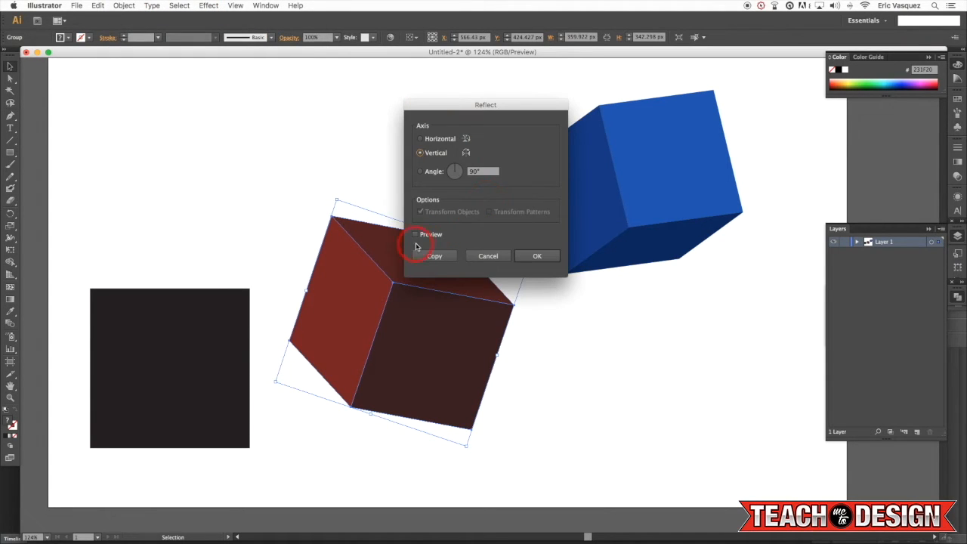
{"action": "left_click", "coordinate": [415, 235]}
{"action": "left_click_drag", "start_coordinate": [491, 117], "coordinate": [677, 119]}
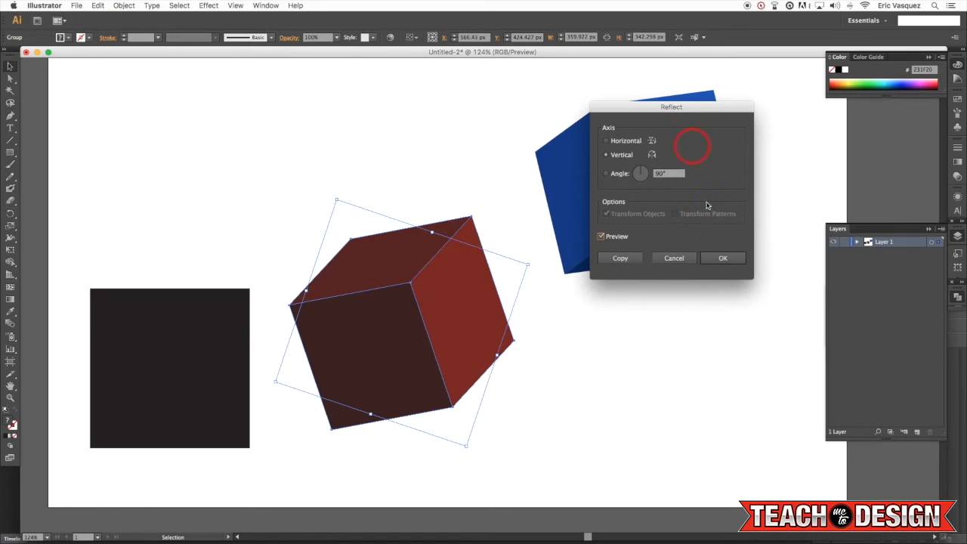
{"action": "left_click", "coordinate": [721, 259]}
- Move the red cube up and to the right so it overlaps the blue cube's lower-left corner, and deselect it
{"action": "left_click_drag", "start_coordinate": [459, 316], "coordinate": [563, 272]}
{"action": "left_click", "coordinate": [676, 317]}
{"action": "key", "text": "v"}
- Scale the blue cube down to about 286 × 254 px and shift it slightly up and left behind the red cube
{"action": "left_click", "coordinate": [721, 154]}
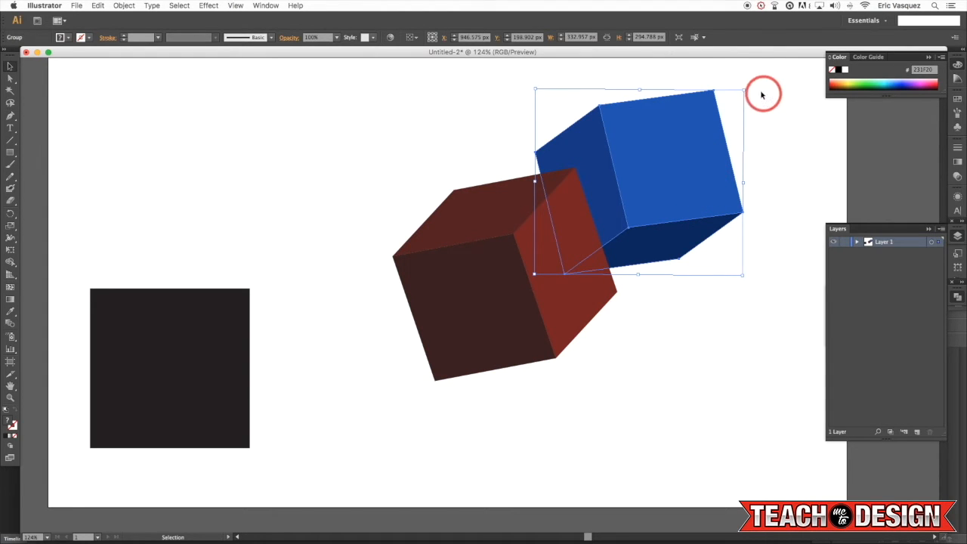
{"action": "left_click_drag", "start_coordinate": [744, 90], "coordinate": [715, 114]}
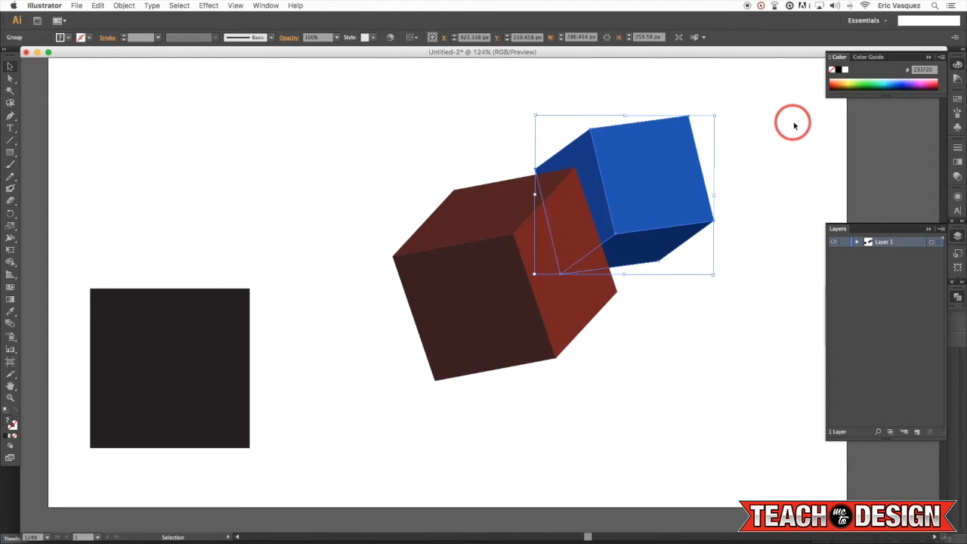
{"action": "left_click", "coordinate": [768, 145]}
{"action": "left_click_drag", "start_coordinate": [655, 175], "coordinate": [646, 153]}
- Move the red cube down and right over the blue cube's lower-left corner, and shift both cubes toward the artboard's upper right
{"action": "left_click_drag", "start_coordinate": [752, 145], "coordinate": [516, 242]}
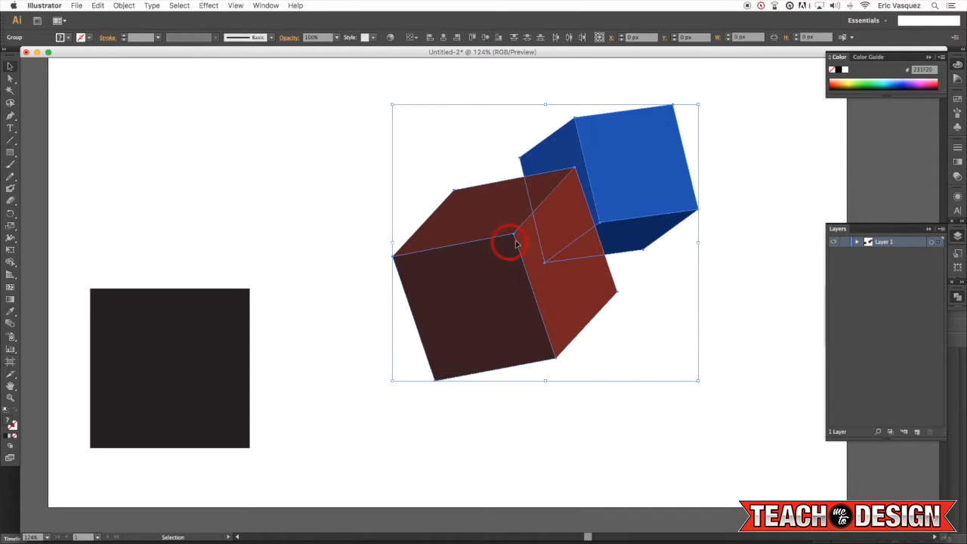
{"action": "left_click_drag", "start_coordinate": [600, 371], "coordinate": [453, 232]}
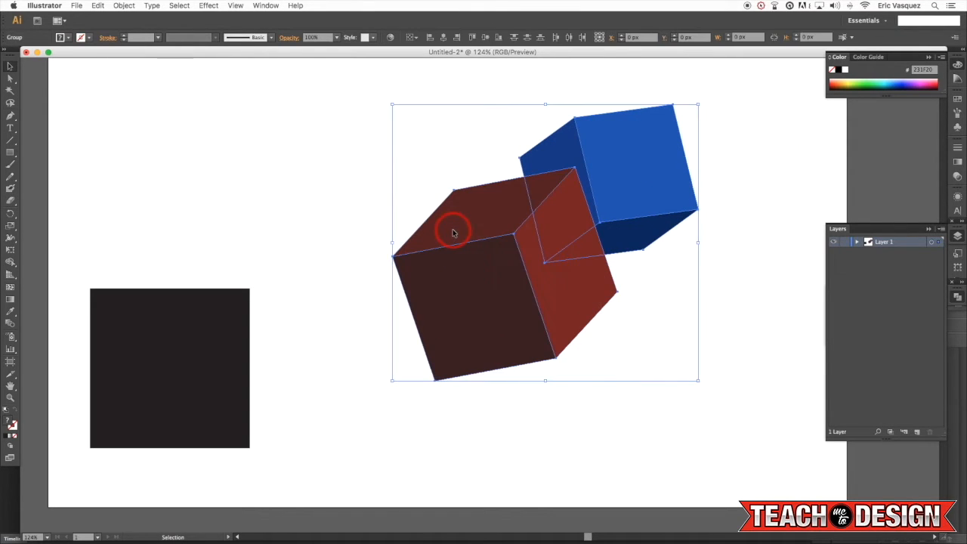
{"action": "left_click", "coordinate": [644, 178], "text": "shift"}
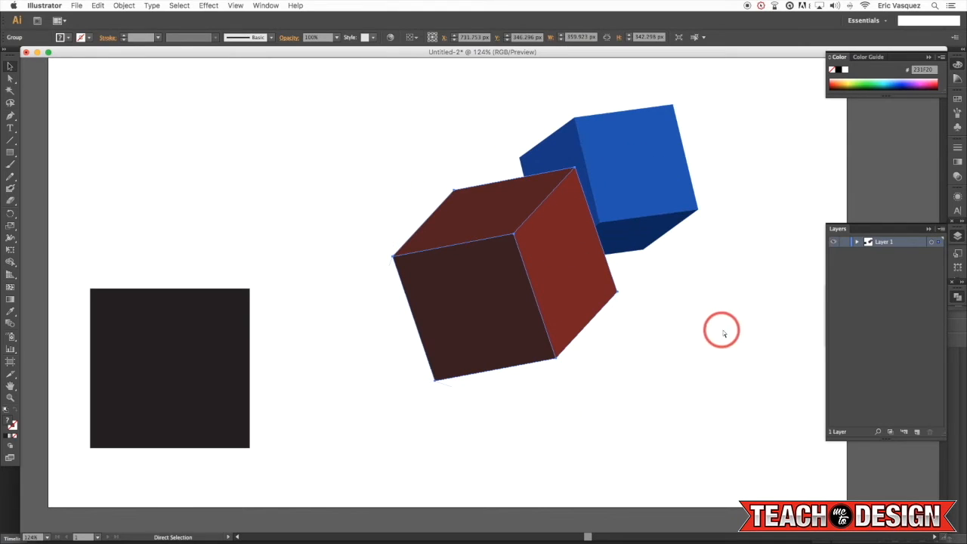
{"action": "key", "text": "shift+super+a"}
{"action": "left_click", "coordinate": [578, 289]}
{"action": "left_click_drag", "start_coordinate": [578, 289], "coordinate": [627, 309]}
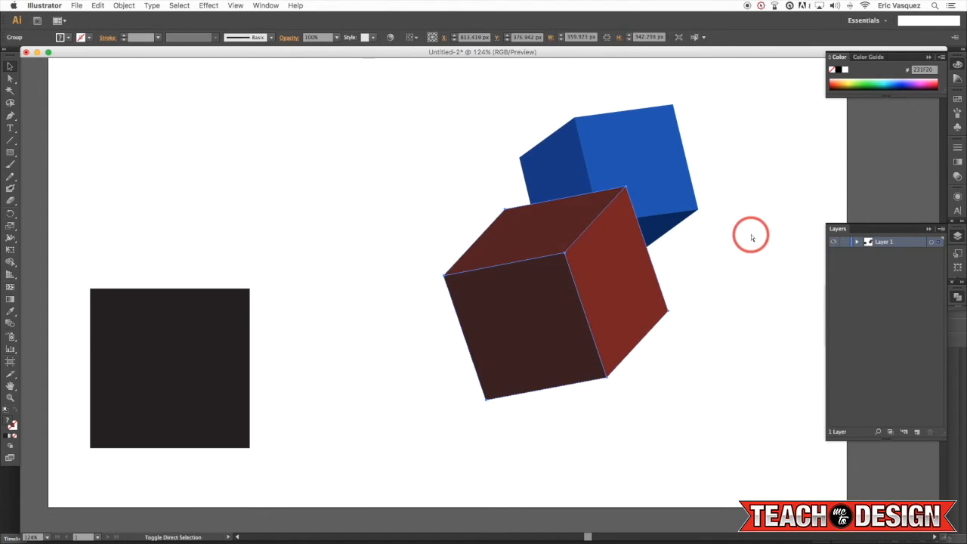
{"action": "left_click_drag", "start_coordinate": [738, 158], "coordinate": [751, 262]}
- Duplicate the black square above the original and extrude the copy to a depth of 325 pt with preview enabled
{"action": "left_click_drag", "start_coordinate": [194, 324], "coordinate": [194, 129]}
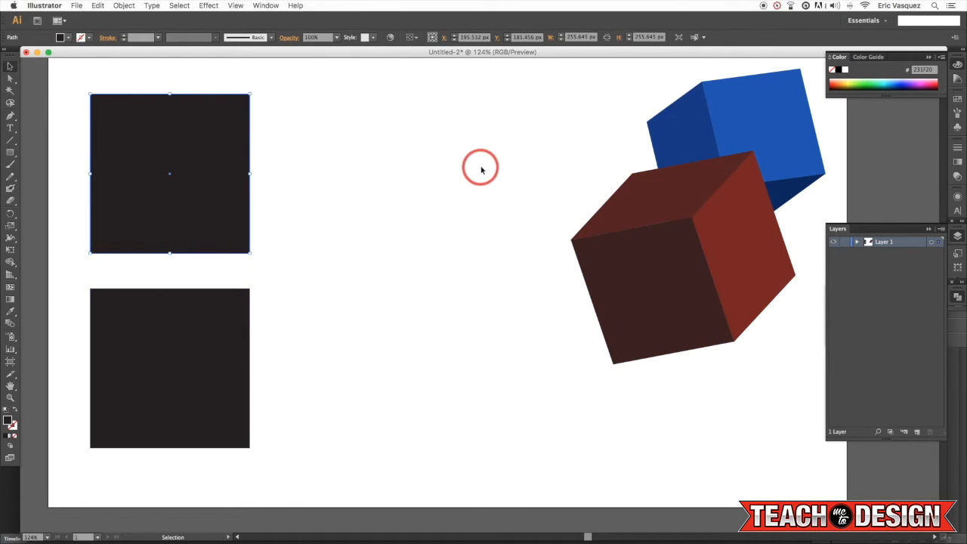
{"action": "left_click", "coordinate": [209, 5]}
{"action": "mouse_move", "coordinate": [216, 65]}
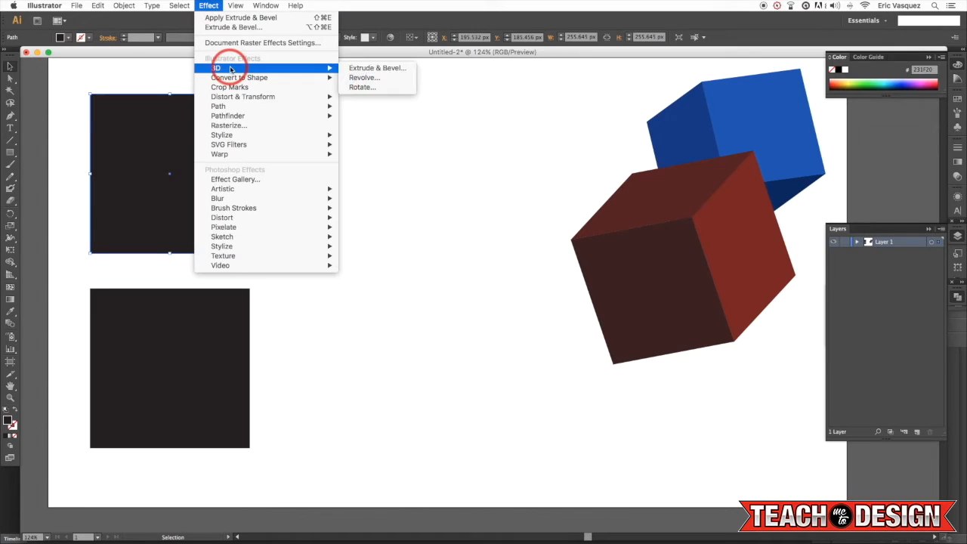
{"action": "left_click", "coordinate": [390, 65]}
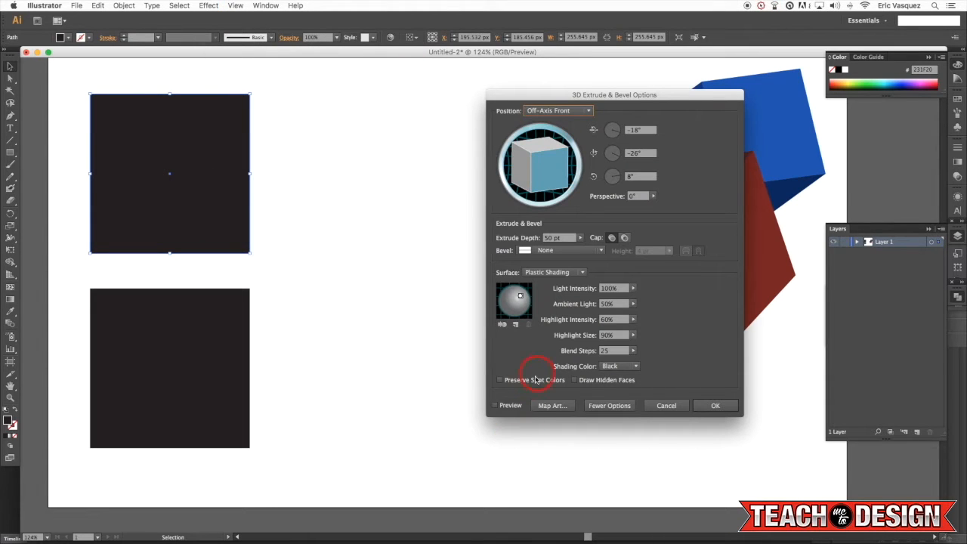
{"action": "left_click", "coordinate": [495, 405]}
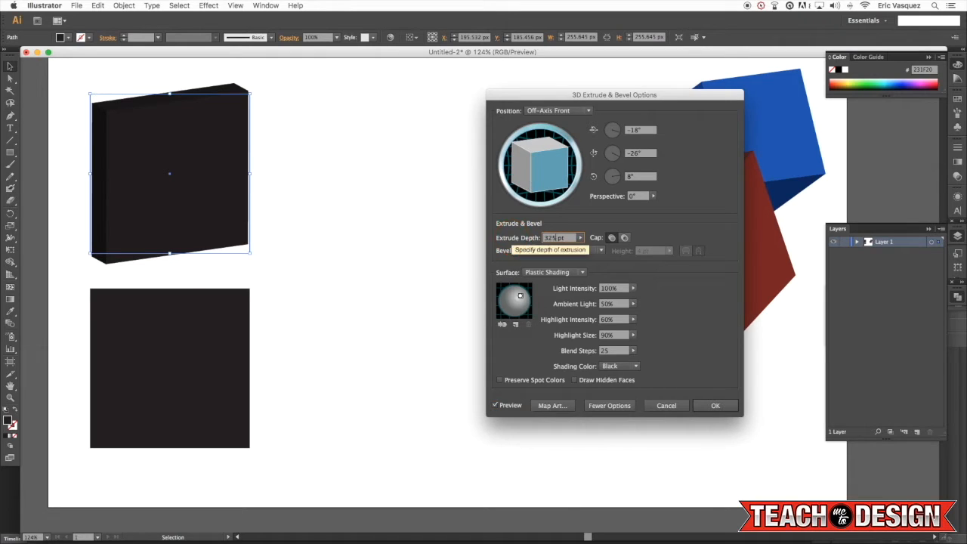
{"action": "left_click", "coordinate": [749, 294]}
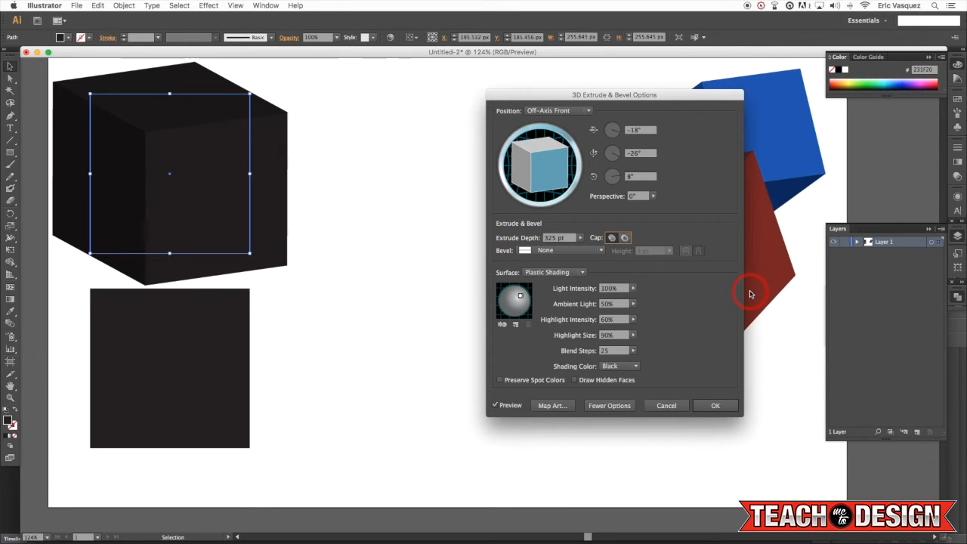
- Give the extruded square a custom yellow shading color and rotate it so its front, top and right sides show
{"action": "left_click", "coordinate": [552, 406]}
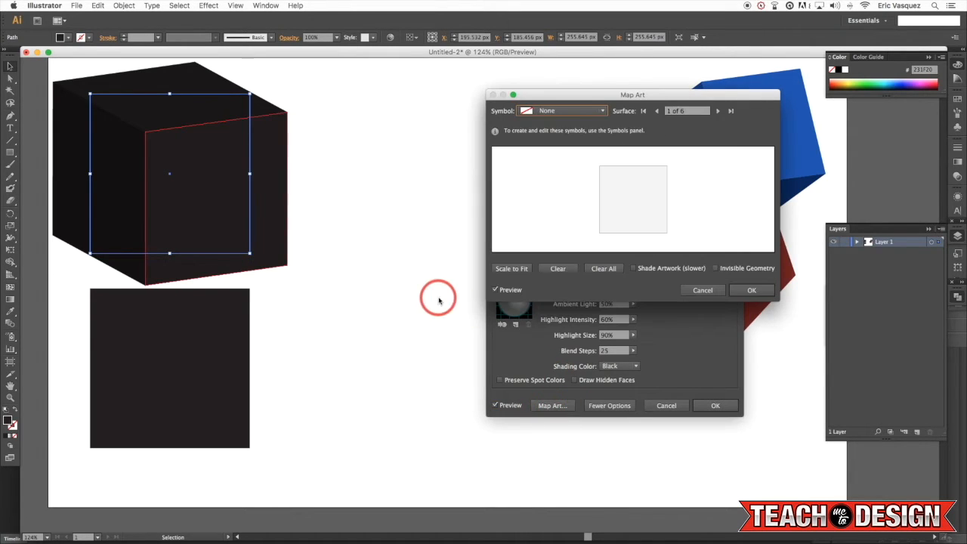
{"action": "left_click", "coordinate": [702, 291]}
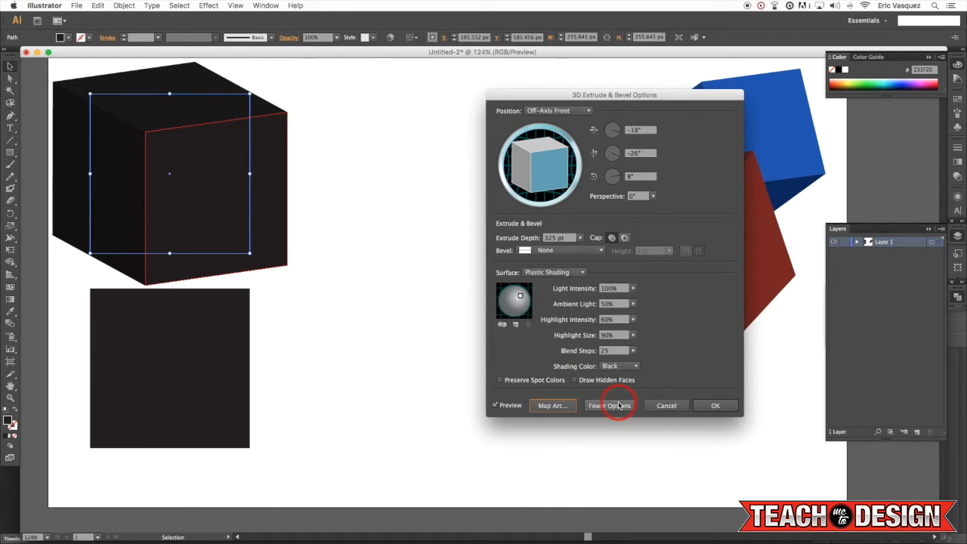
{"action": "left_click", "coordinate": [619, 367]}
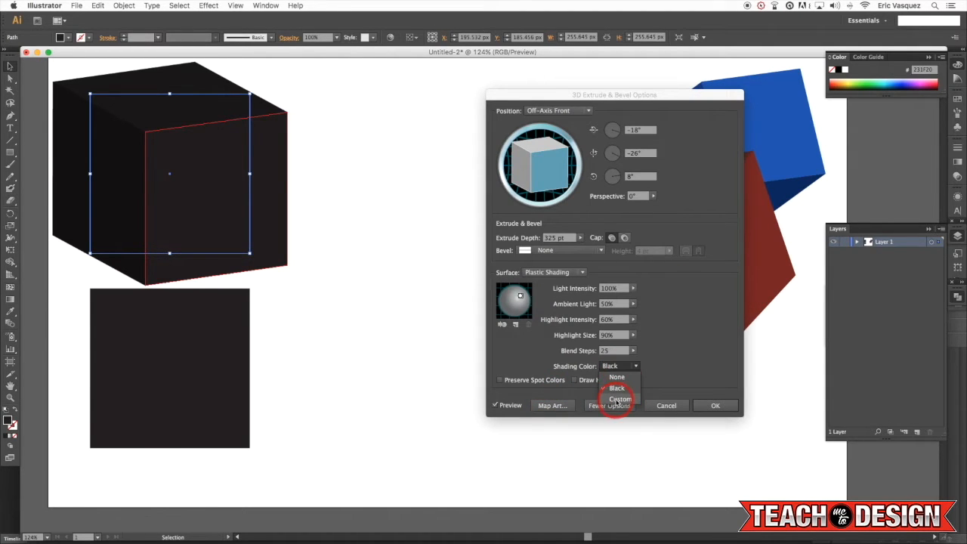
{"action": "left_click", "coordinate": [619, 399]}
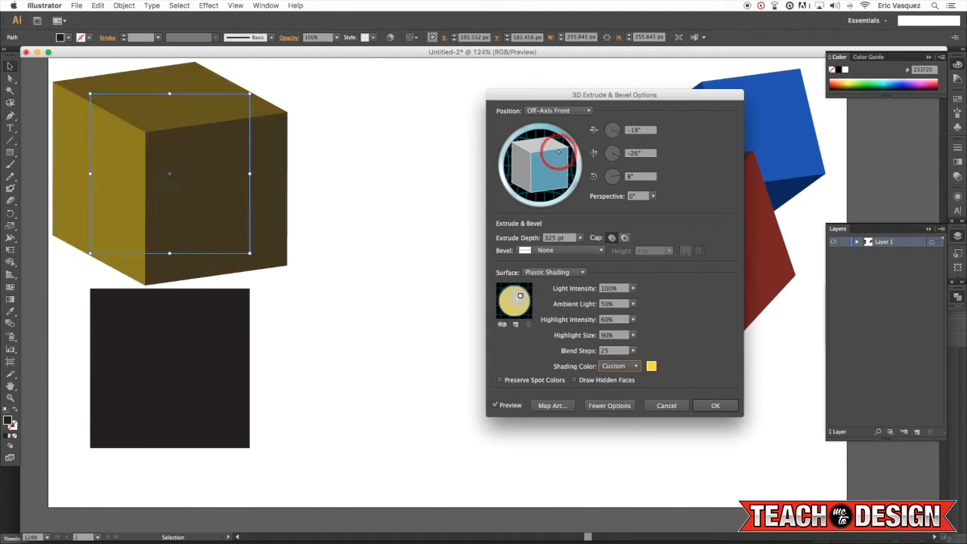
{"action": "mouse_move", "coordinate": [533, 158]}
{"action": "left_mouse_down"}
{"action": "mouse_move", "coordinate": [521, 162]}
{"action": "mouse_move", "coordinate": [570, 225]}
{"action": "left_mouse_up"}
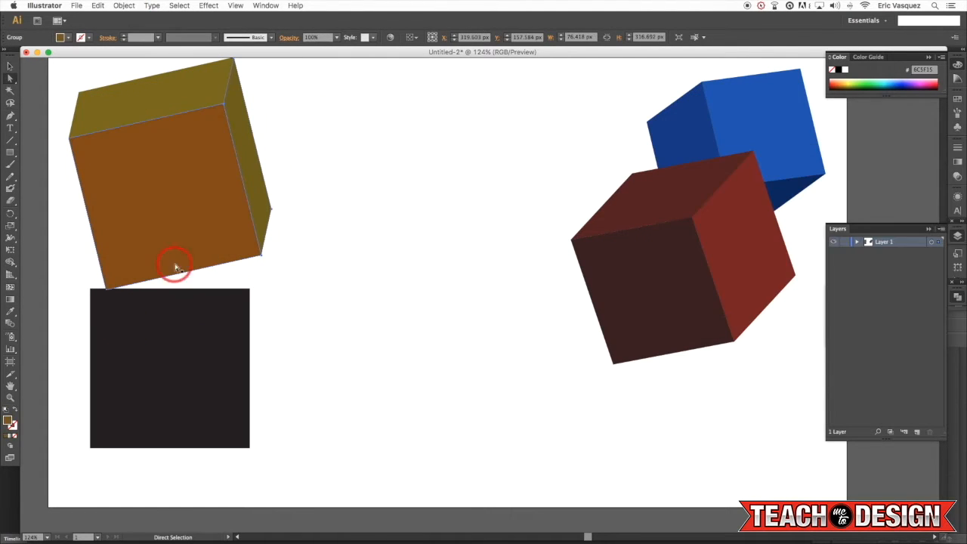
- Recolor the expanded cube's top face lighter orange and place the cube, reduced and rotated, over the red cube's upper-left edge
{"action": "left_click", "coordinate": [845, 170]}
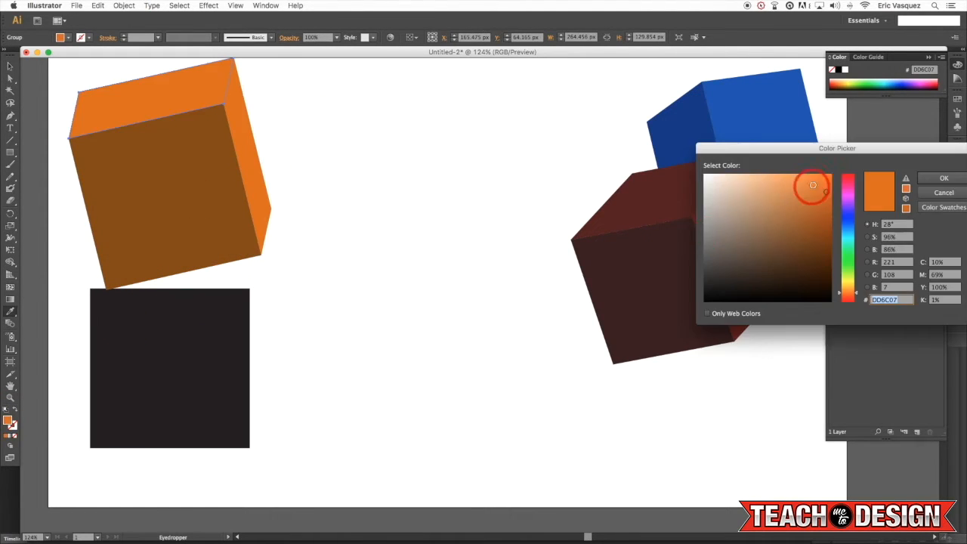
{"action": "left_click", "coordinate": [881, 179]}
{"action": "left_click_drag", "start_coordinate": [173, 97], "coordinate": [578, 205]}
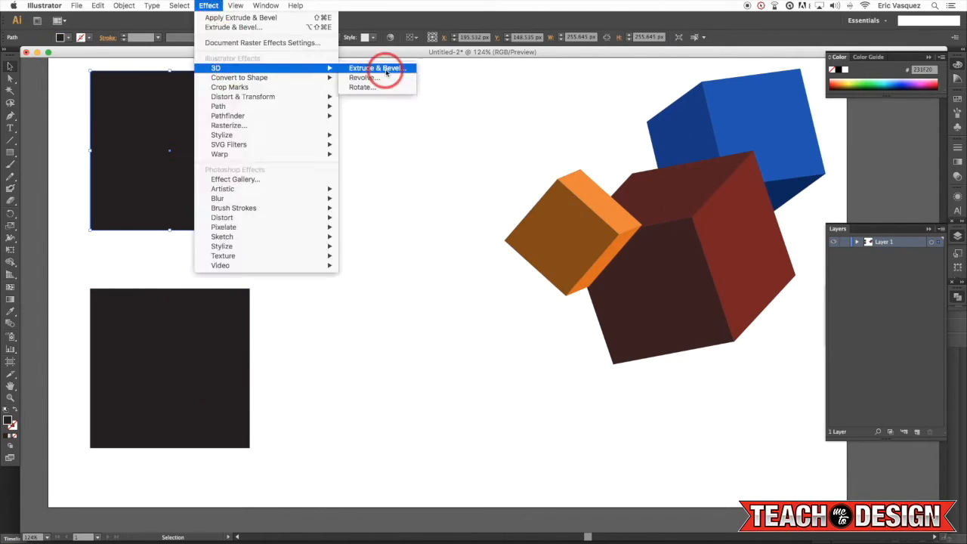
- Extrude another copy of the black square to 325 pt with custom teal shading, rotated so that its underside shows
{"action": "left_click", "coordinate": [378, 67]}
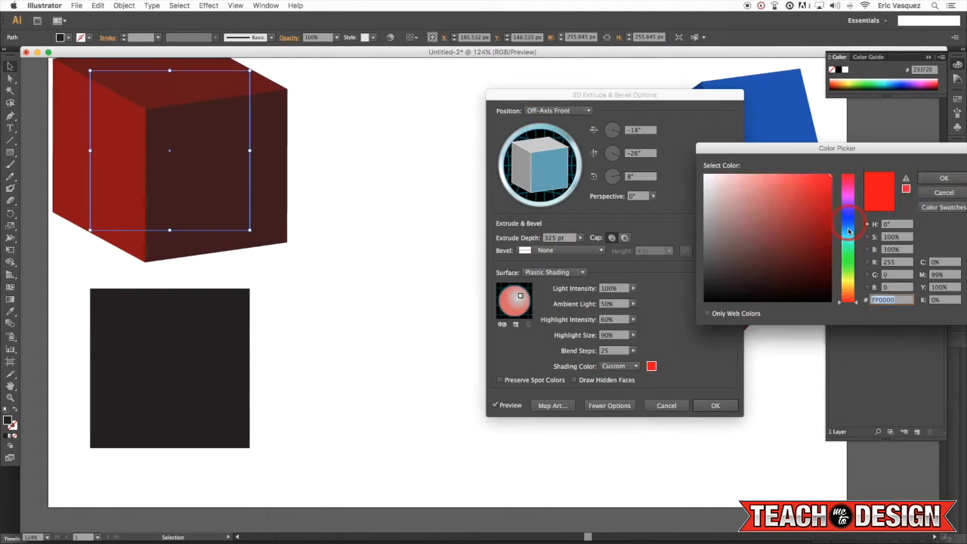
{"action": "left_click", "coordinate": [215, 156]}
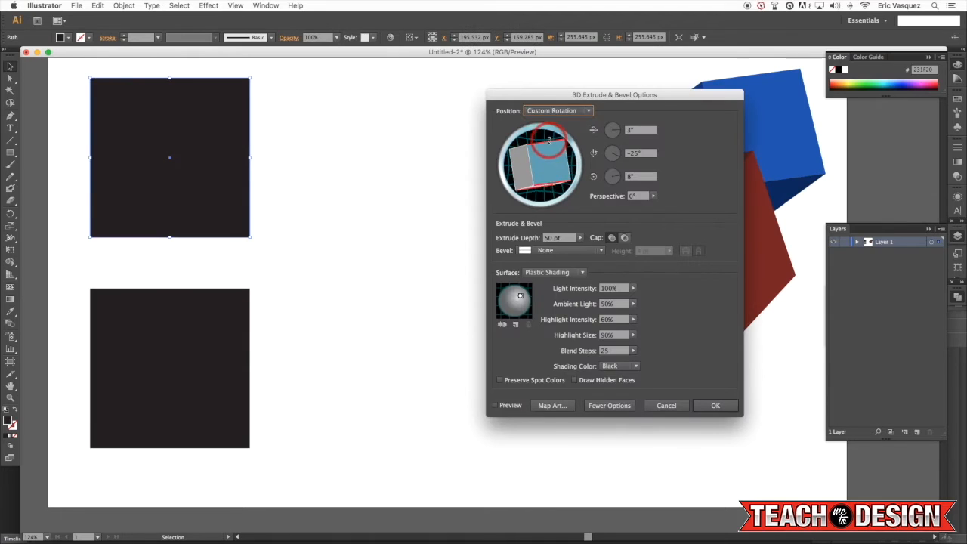
{"action": "left_click", "coordinate": [499, 406]}
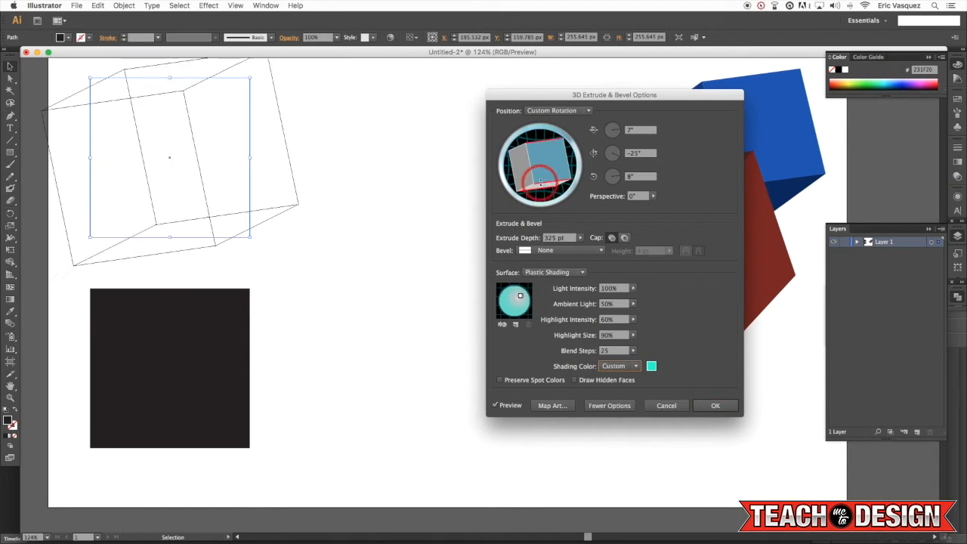
{"action": "left_click_drag", "start_coordinate": [539, 180], "coordinate": [539, 183]}
- Lighten the teal cube's bottom face and place the cube, shrunk and rotated, behind the blue and red cubes
{"action": "double_click", "coordinate": [7, 420]}
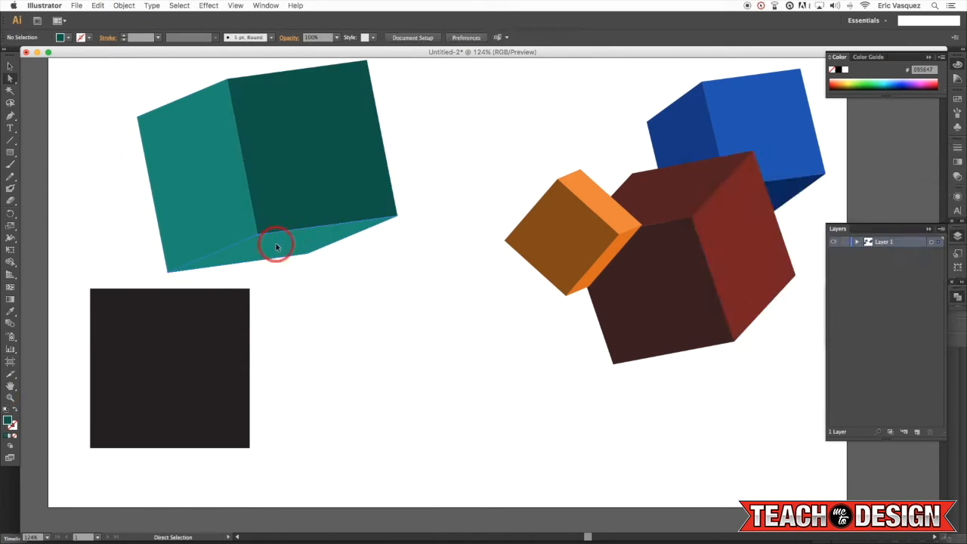
{"action": "left_click", "coordinate": [281, 246]}
{"action": "left_click_drag", "start_coordinate": [167, 272], "coordinate": [251, 180]}
{"action": "left_click_drag", "start_coordinate": [485, 153], "coordinate": [507, 229]}
{"action": "left_click_drag", "start_coordinate": [417, 190], "coordinate": [614, 143]}
{"action": "key", "text": "super+shift+bracketleft"}
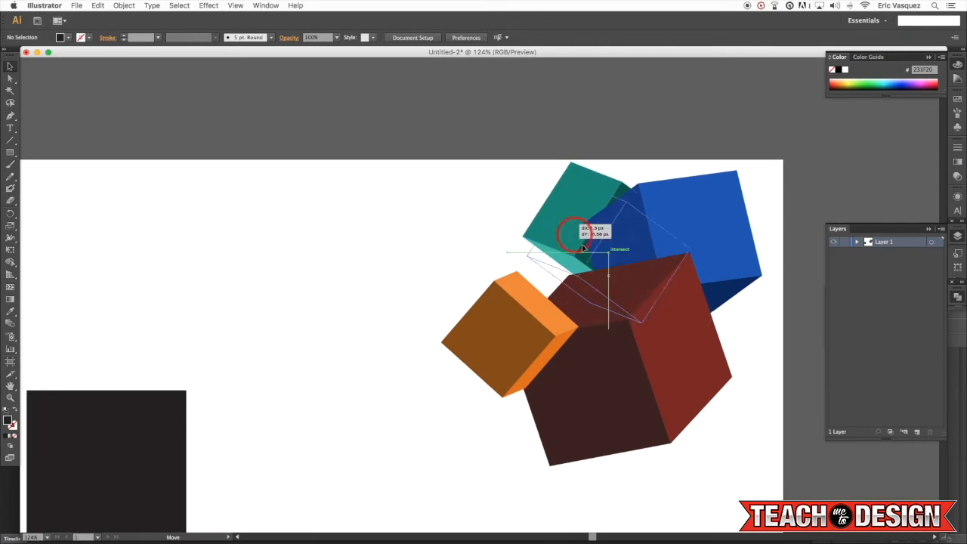
- Flip the teal cube top to bottom and place it in front of the red cube's lower edge
{"action": "left_click", "coordinate": [123, 5]}
{"action": "left_click", "coordinate": [248, 37]}
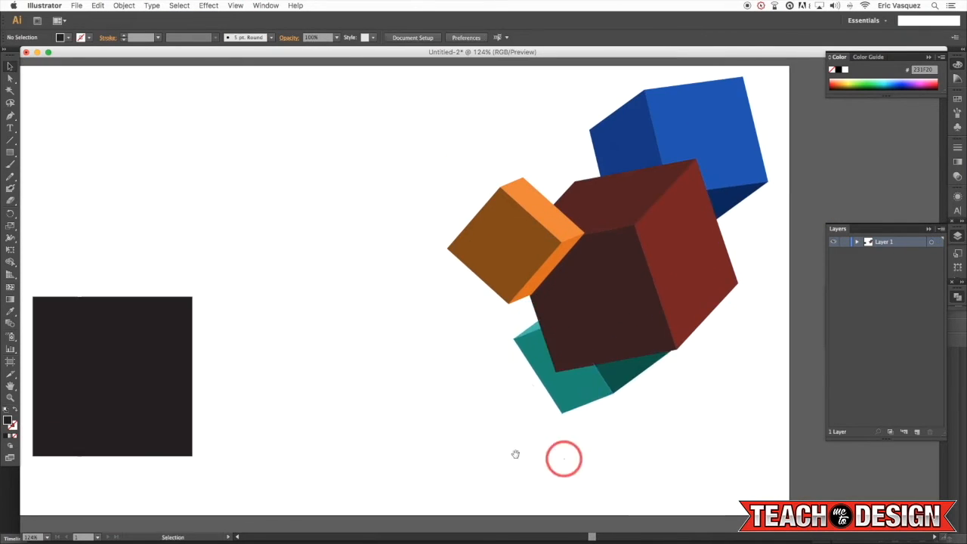
{"action": "left_click_drag", "start_coordinate": [642, 450], "coordinate": [615, 356]}
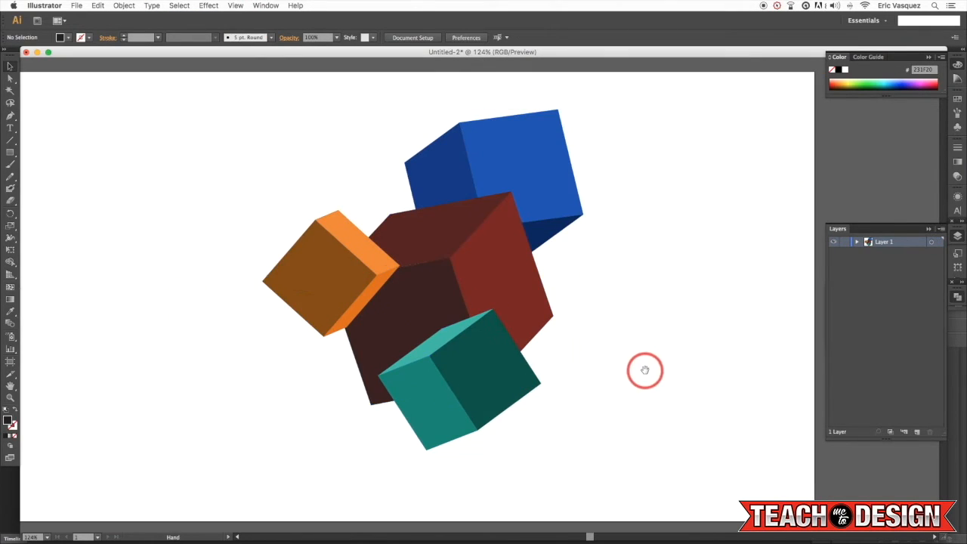
{"action": "left_click_drag", "start_coordinate": [641, 370], "coordinate": [700, 357]}
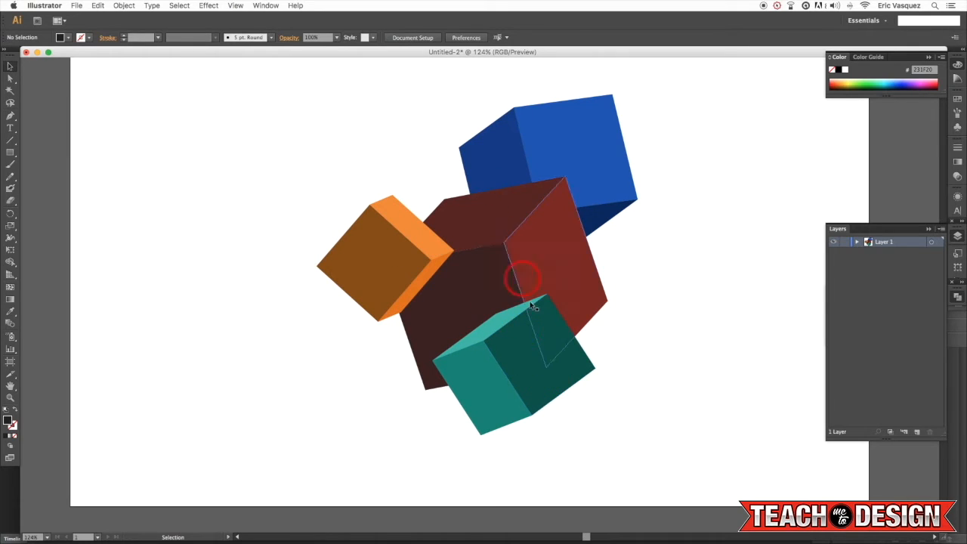
{"action": "left_click", "coordinate": [548, 358]}
{"action": "left_click", "coordinate": [678, 275]}
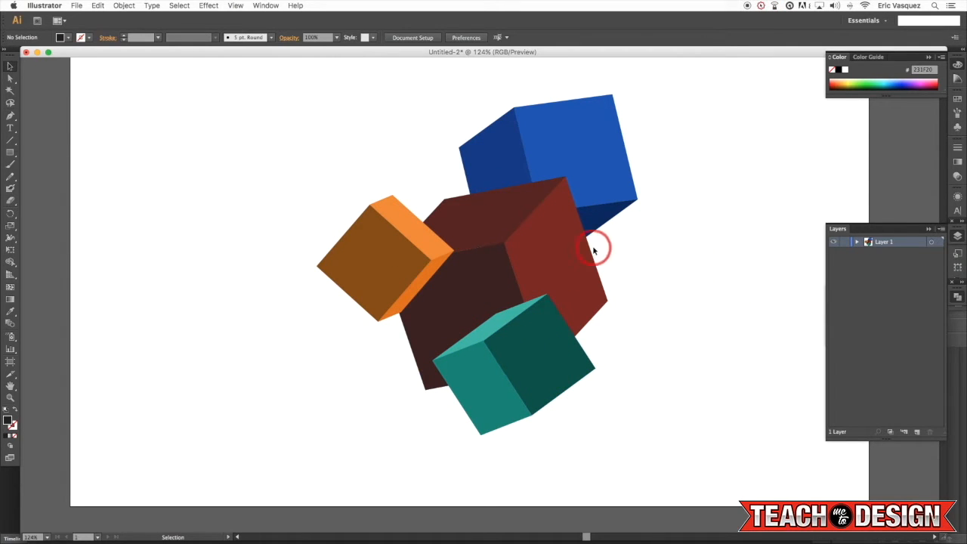
- Select all four cubes and duplicate the composition so that two copies sit side by side on the artboard
{"action": "left_click_drag", "start_coordinate": [686, 156], "coordinate": [412, 339]}
{"action": "left_click_drag", "start_coordinate": [579, 267], "coordinate": [712, 264]}
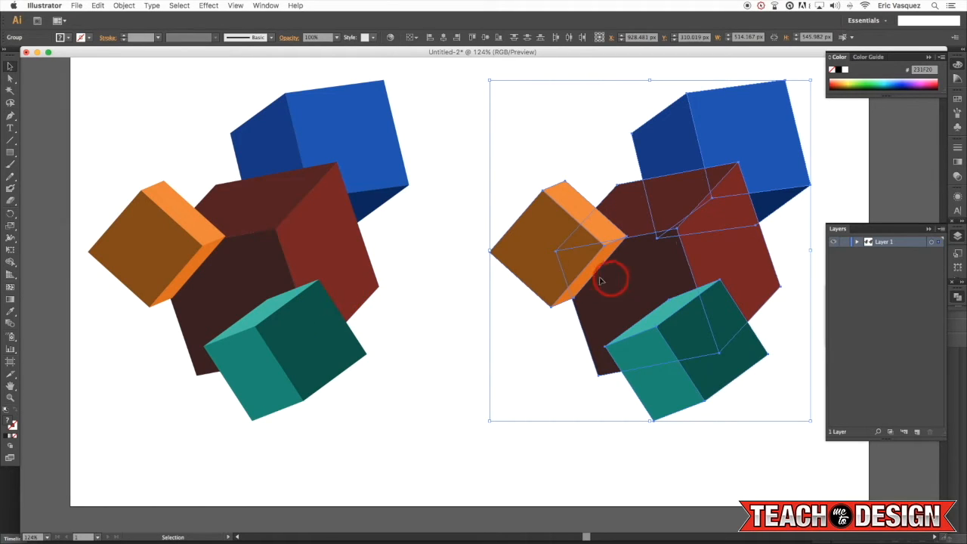
{"action": "left_click", "coordinate": [493, 276]}
{"action": "scroll", "coordinate": [504, 257], "scroll_direction": "right", "scroll_amount": 3}
{"action": "scroll", "coordinate": [504, 256], "scroll_direction": "up", "scroll_amount": 1}
- Enlarge and rotate the right composition's orange cube, and shrink and rotate its red cube behind the orange cube's right side
{"action": "left_click", "coordinate": [516, 245]}
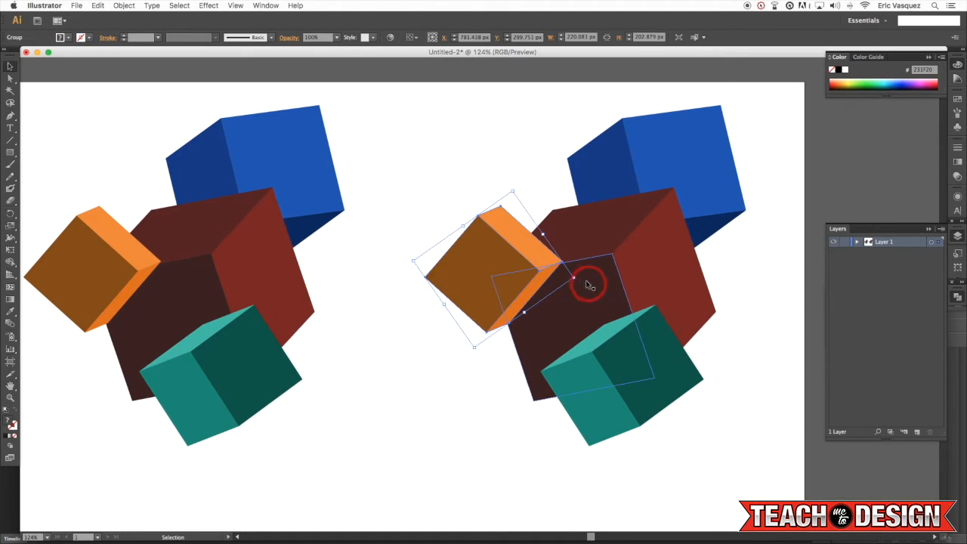
{"action": "left_click_drag", "start_coordinate": [576, 277], "coordinate": [666, 272]}
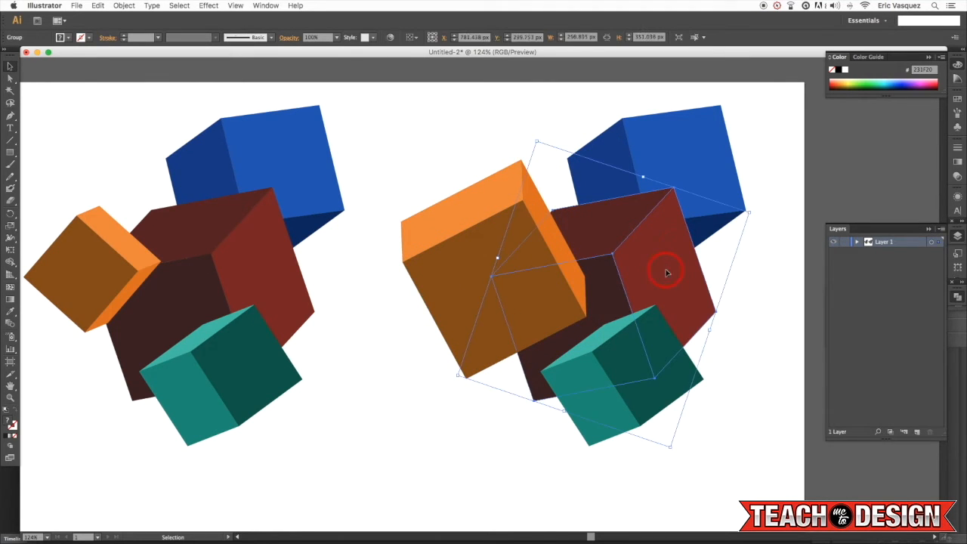
{"action": "left_click_drag", "start_coordinate": [753, 210], "coordinate": [696, 321]}
{"action": "left_click_drag", "start_coordinate": [628, 294], "coordinate": [617, 240]}
- Scale the right composition's blue cube down to about 158 × 140 px and place it at the orange cube's top corner
{"action": "left_click", "coordinate": [705, 270]}
{"action": "left_click_drag", "start_coordinate": [703, 199], "coordinate": [726, 278]}
{"action": "left_click_drag", "start_coordinate": [769, 186], "coordinate": [708, 261]}
{"action": "left_click_drag", "start_coordinate": [654, 287], "coordinate": [558, 148]}
{"action": "left_click", "coordinate": [651, 182]}
{"action": "left_click", "coordinate": [691, 175]}
- Bring the small blue cube in front of the orange cube and move it over the orange cube's lower corner
{"action": "left_click", "coordinate": [540, 158]}
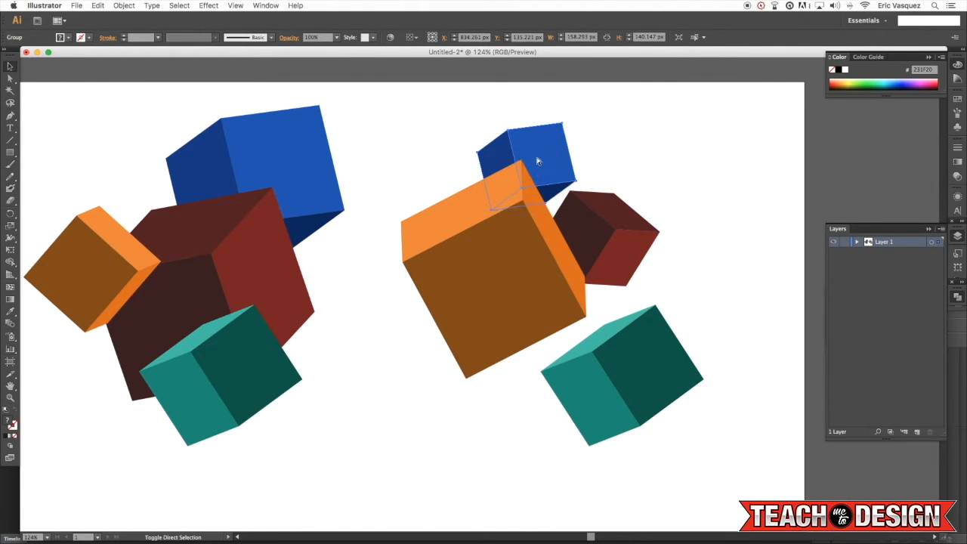
{"action": "key", "text": "super+shift+bracketright"}
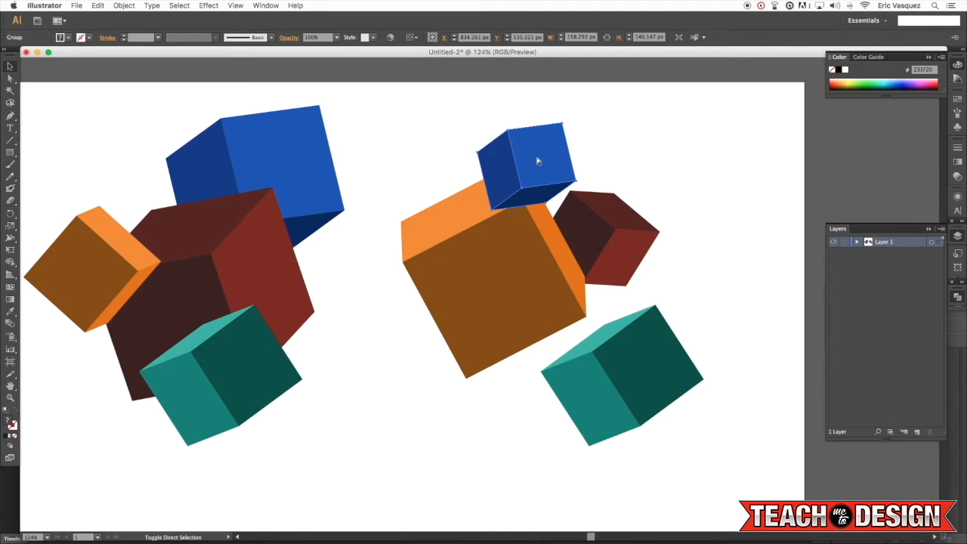
{"action": "key", "text": "super+shift+bracketleft"}
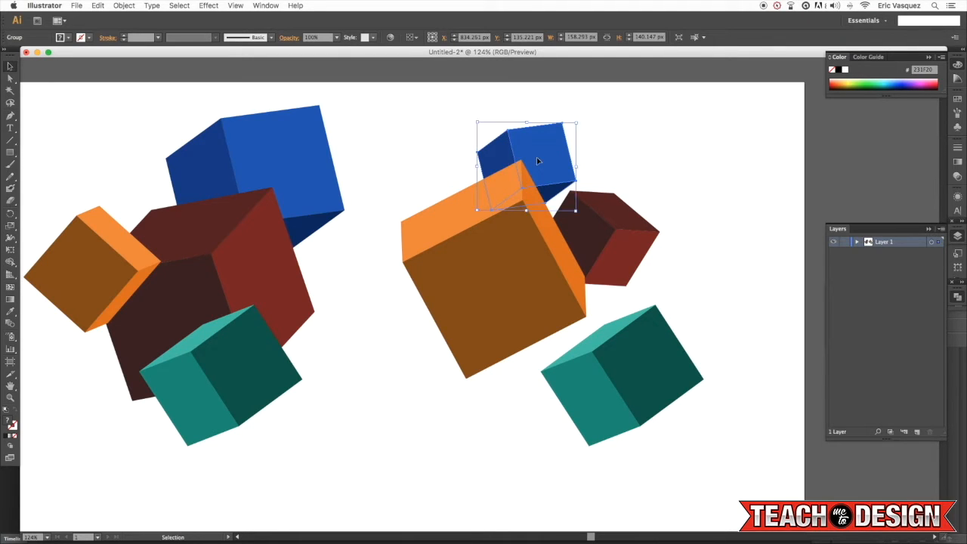
{"action": "key", "text": "super+z"}
{"action": "left_click_drag", "start_coordinate": [536, 156], "coordinate": [477, 369]}
{"action": "left_click", "coordinate": [690, 281]}
- Reflect the right composition's teal cube across the vertical axis with preview enabled and place it over the orange cube's lower-right edge
{"action": "left_click_drag", "start_coordinate": [668, 366], "coordinate": [571, 122]}
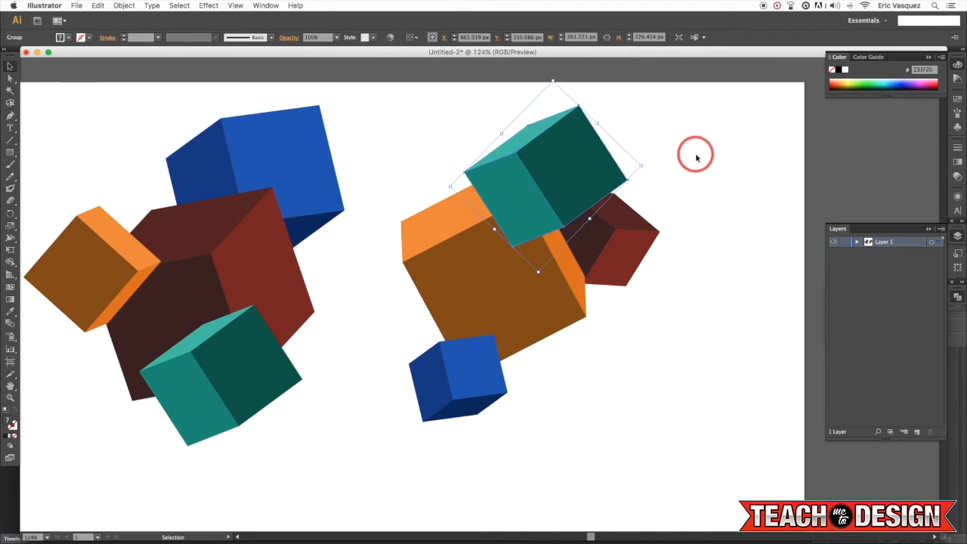
{"action": "left_click", "coordinate": [120, 6]}
{"action": "mouse_move", "coordinate": [134, 18]}
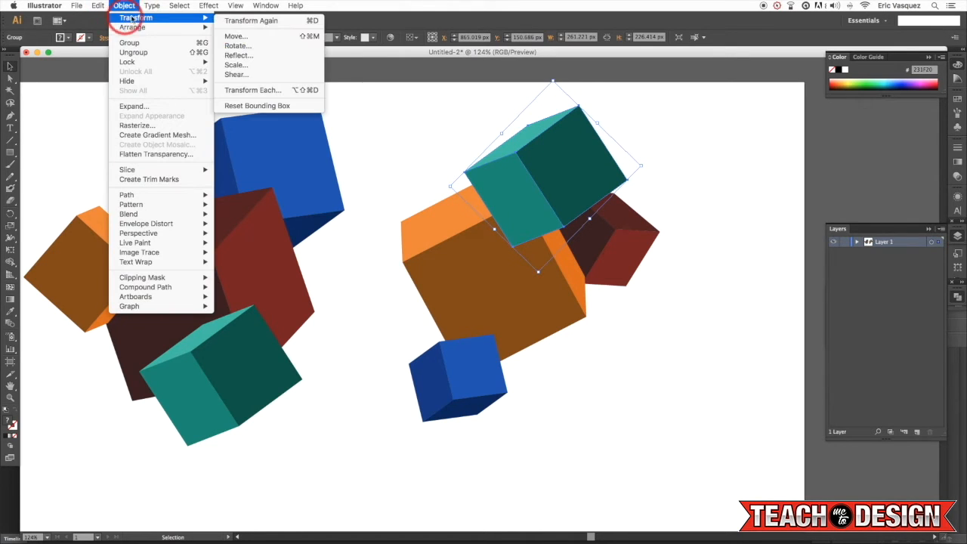
{"action": "left_click", "coordinate": [244, 56]}
{"action": "left_click_drag", "start_coordinate": [621, 114], "coordinate": [727, 172]}
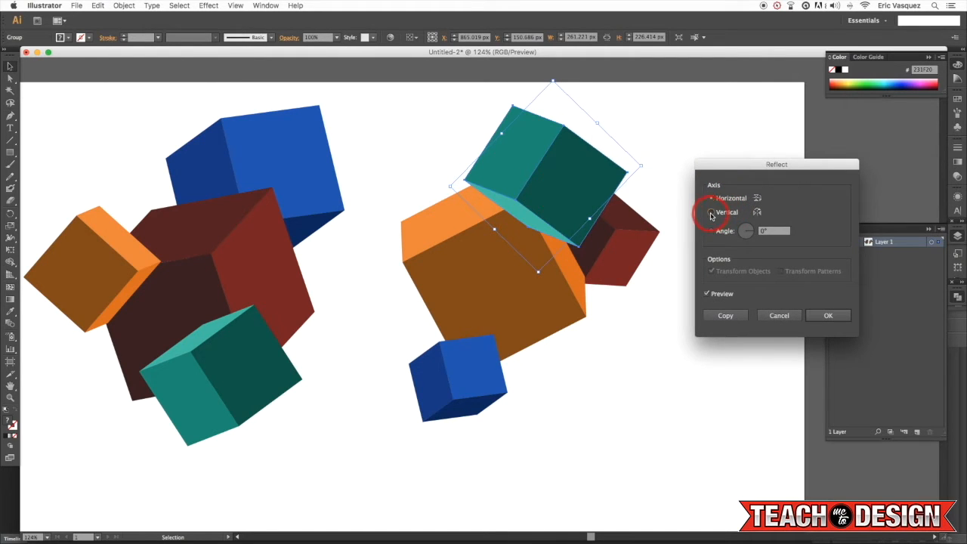
{"action": "left_click", "coordinate": [711, 212]}
{"action": "left_click", "coordinate": [828, 315]}
{"action": "left_click_drag", "start_coordinate": [555, 154], "coordinate": [602, 302]}
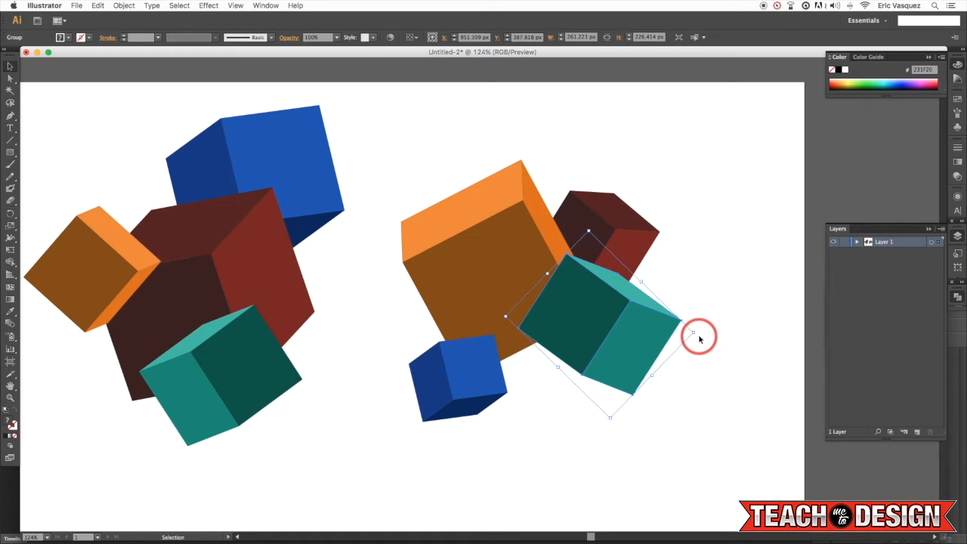
- Scale down the right composition's teal cube so it sits at the orange cube's lower-right corner
{"action": "left_click_drag", "start_coordinate": [695, 332], "coordinate": [609, 331]}
{"action": "left_click", "coordinate": [665, 322]}
{"action": "left_click", "coordinate": [701, 333]}
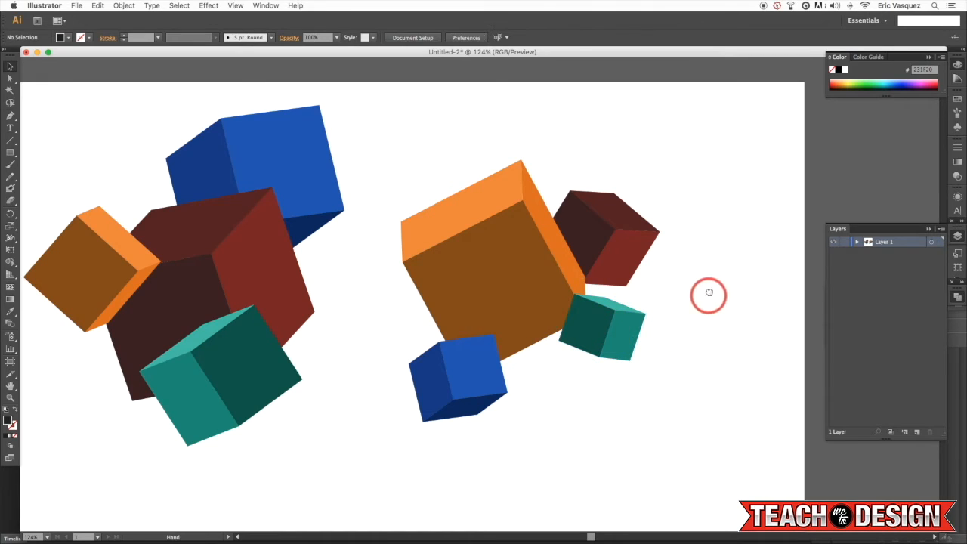
- Group the right composition's cubes and move them farther right, away from the left composition
{"action": "scroll", "coordinate": [702, 294], "scroll_direction": "down", "scroll_amount": 2}
{"action": "left_click_drag", "start_coordinate": [714, 112], "coordinate": [441, 361]}
{"action": "left_click_drag", "start_coordinate": [501, 340], "coordinate": [589, 294]}
{"action": "left_click", "coordinate": [346, 216]}
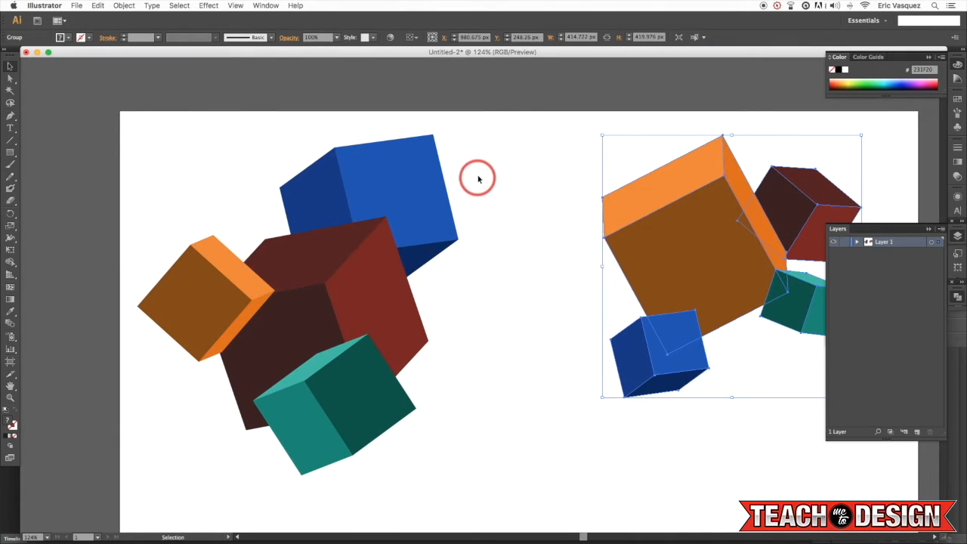
- Group the left composition and scale it down to about 322 × 342 px
{"action": "left_click_drag", "start_coordinate": [477, 179], "coordinate": [208, 424]}
{"action": "left_click_drag", "start_coordinate": [456, 476], "coordinate": [338, 349]}
{"action": "left_click", "coordinate": [356, 371]}
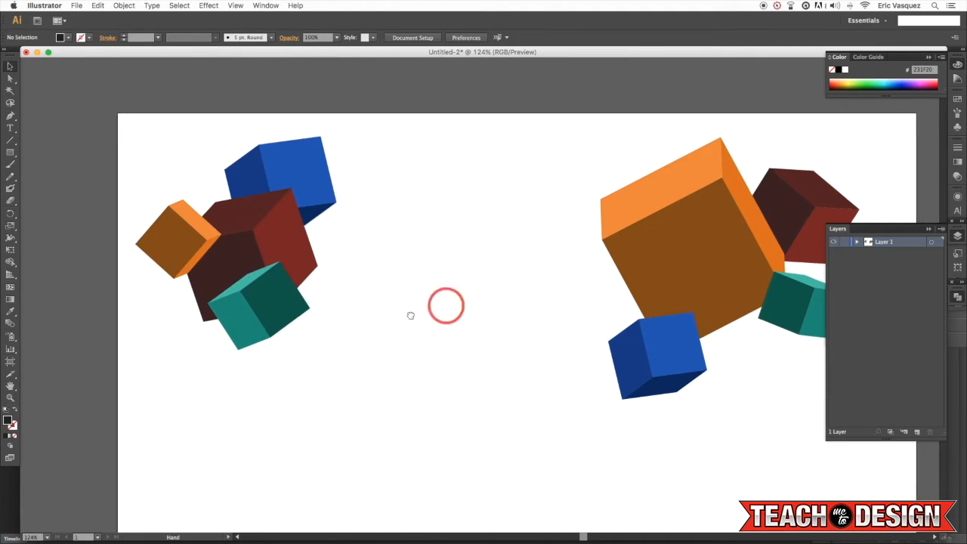
- Move the right composition left until it sits close beside the reduced left composition
{"action": "left_click_drag", "start_coordinate": [491, 293], "coordinate": [410, 315]}
{"action": "left_click_drag", "start_coordinate": [578, 266], "coordinate": [358, 263]}
{"action": "key", "text": "super+shift+a"}
{"action": "left_click_drag", "start_coordinate": [476, 264], "coordinate": [515, 226]}
{"action": "left_click", "coordinate": [696, 360]}
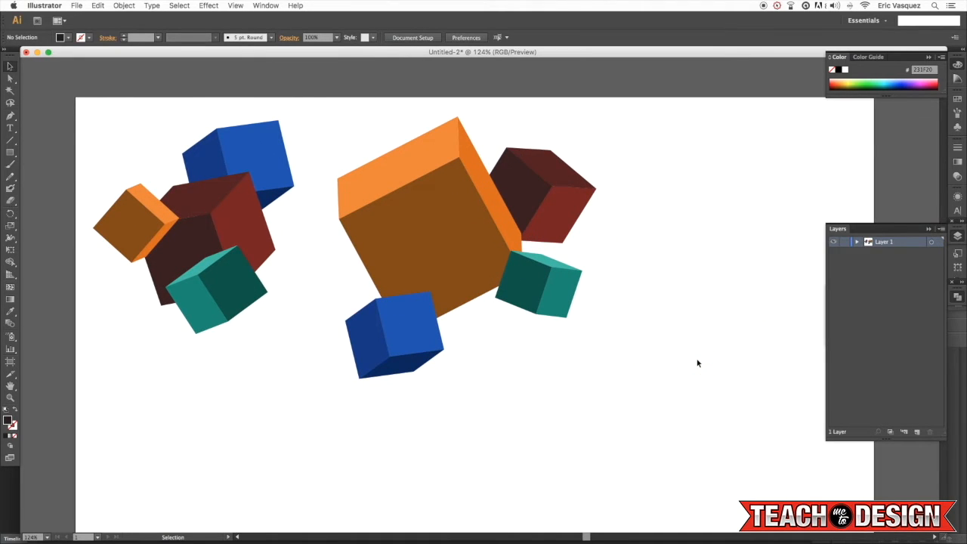
{"action": "left_click", "coordinate": [208, 249]}
{"action": "left_click", "coordinate": [257, 286]}
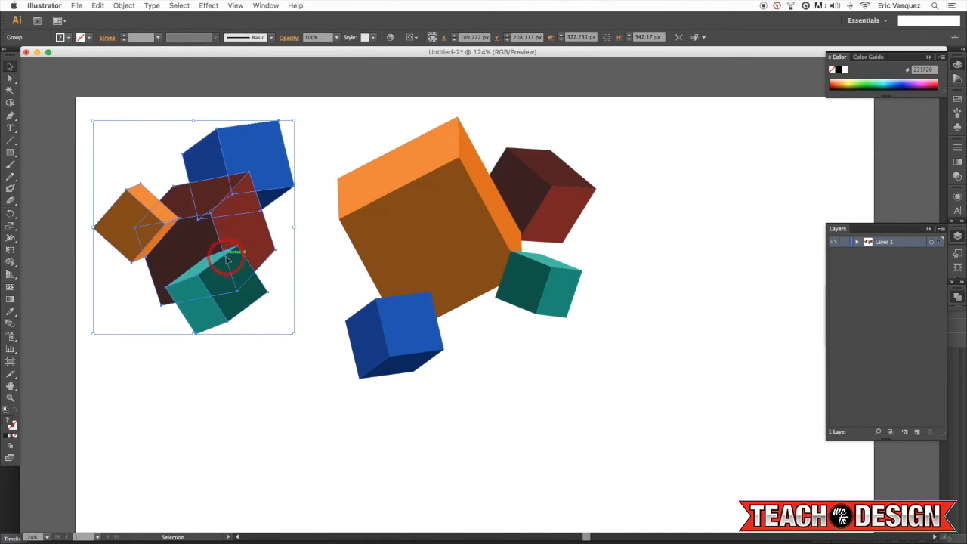
{"action": "left_click", "coordinate": [594, 412]}
- Move the second composition's small teal cube over the left edge of its large orange cube
{"action": "left_click", "coordinate": [556, 286]}
{"action": "key", "text": "super"}
{"action": "left_click_drag", "start_coordinate": [557, 286], "coordinate": [368, 234]}
{"action": "left_click", "coordinate": [589, 343]}
{"action": "left_click", "coordinate": [381, 228]}
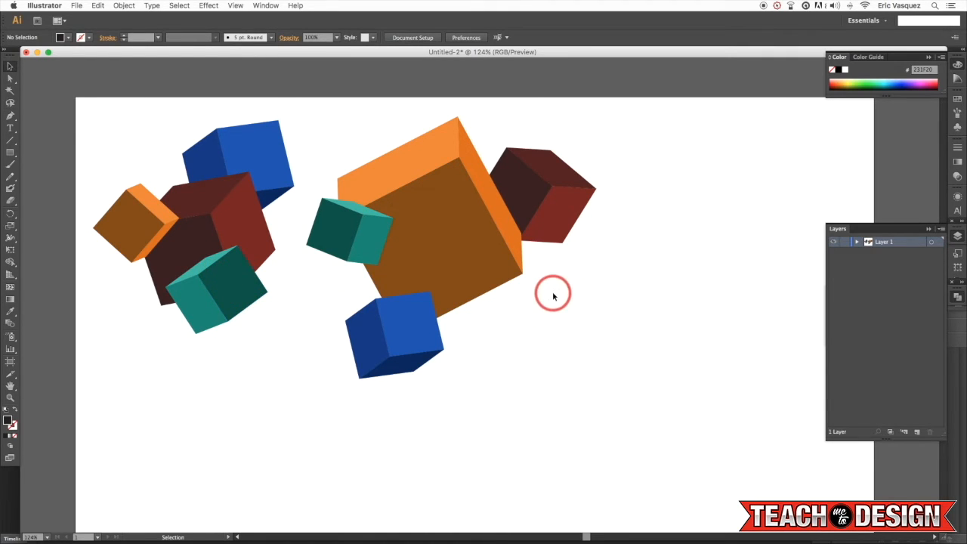
- Group the second composition's cubes and scale the group down to about 401 × 362 px
{"action": "left_click_drag", "start_coordinate": [626, 146], "coordinate": [339, 367]}
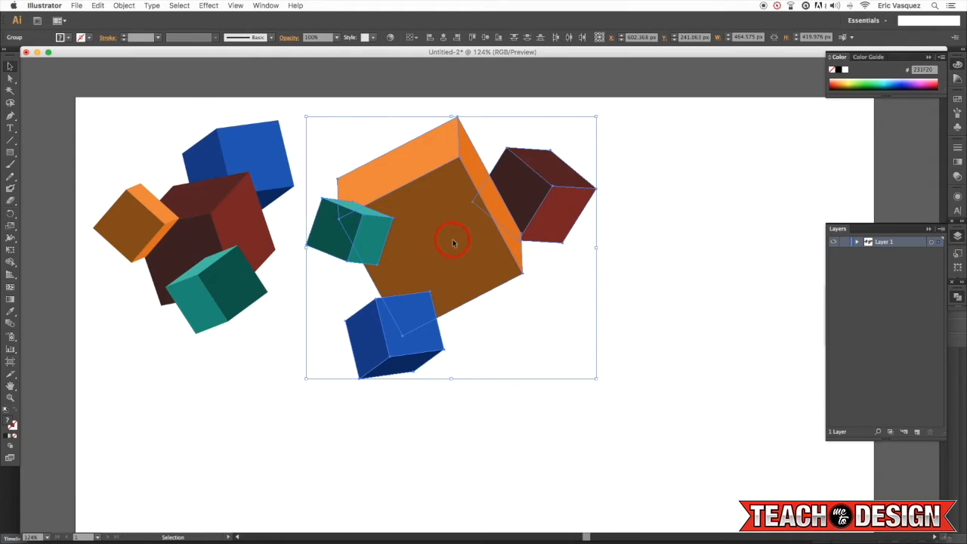
{"action": "left_click_drag", "start_coordinate": [453, 243], "coordinate": [470, 240]}
{"action": "left_click", "coordinate": [619, 386]}
{"action": "left_click_drag", "start_coordinate": [615, 378], "coordinate": [575, 341]}
{"action": "left_click", "coordinate": [700, 395]}
- Check that each composition selects as a single group and look up the Group command
{"action": "left_click", "coordinate": [250, 301]}
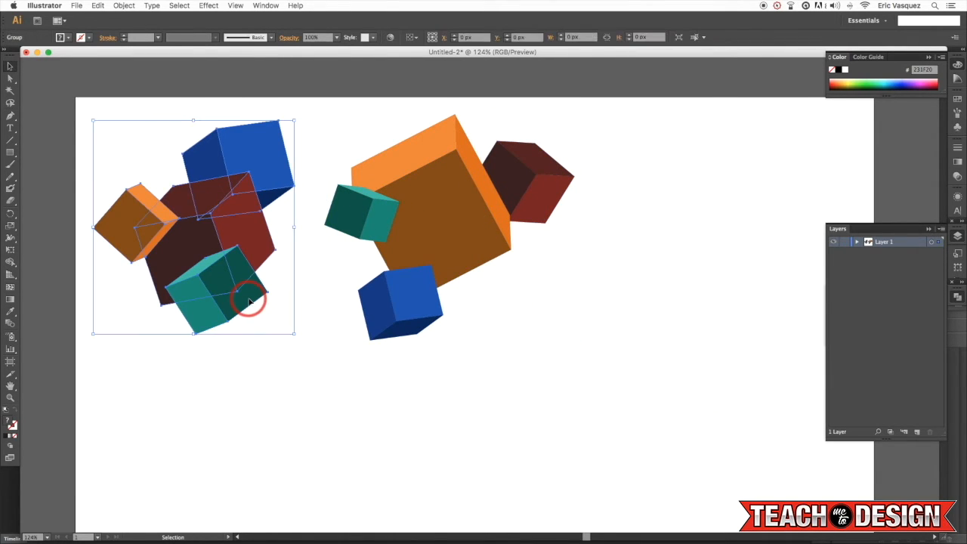
{"action": "left_click", "coordinate": [545, 382]}
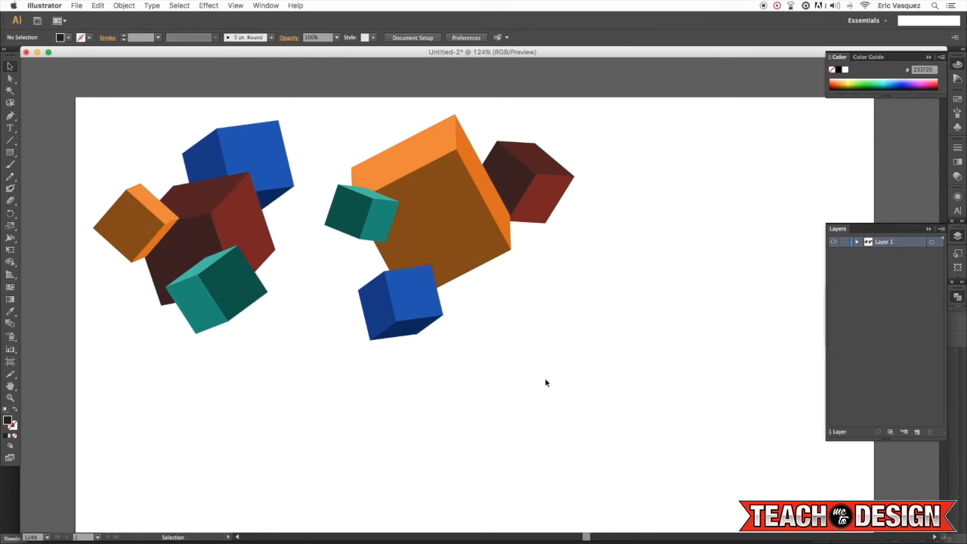
{"action": "left_click_drag", "start_coordinate": [599, 368], "coordinate": [338, 122]}
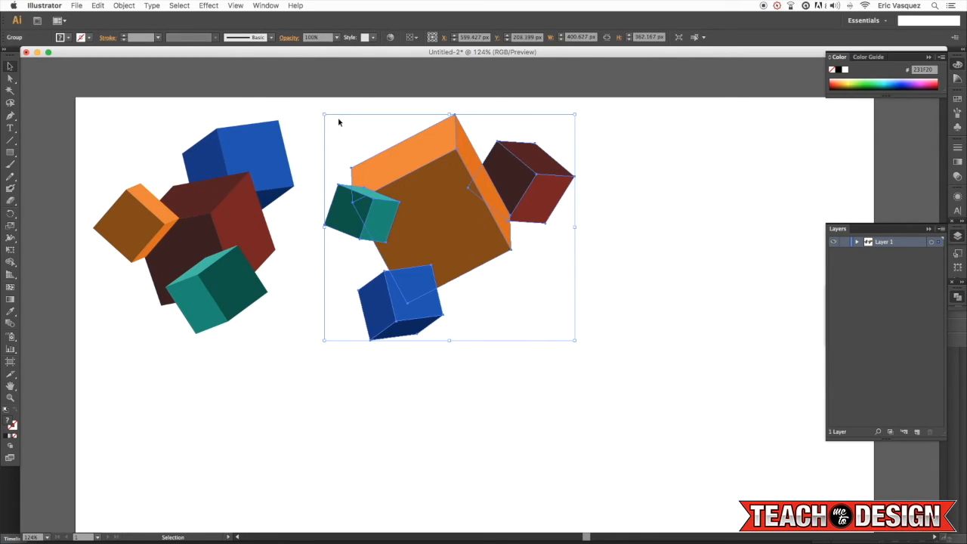
{"action": "left_click_drag", "start_coordinate": [528, 375], "coordinate": [530, 378]}
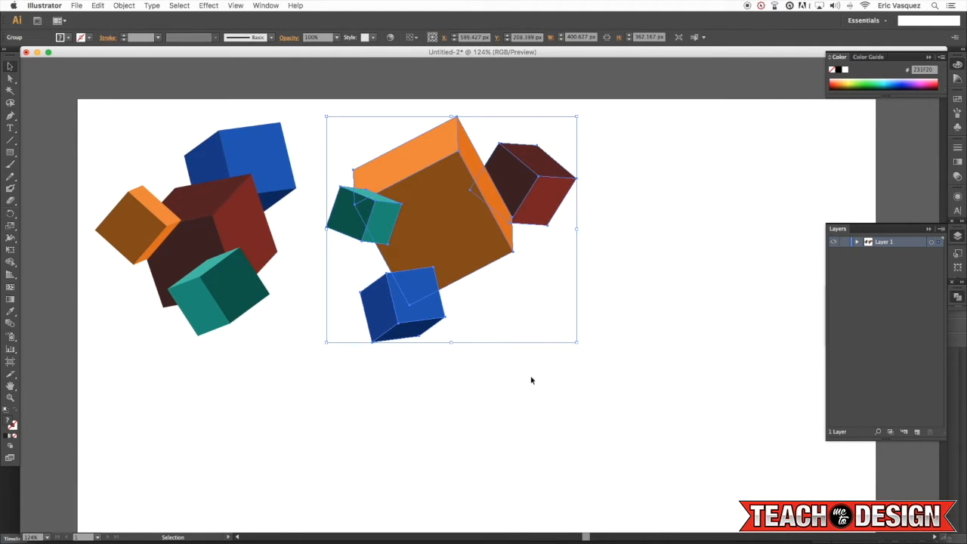
{"action": "left_click", "coordinate": [505, 358]}
{"action": "left_click", "coordinate": [464, 198]}
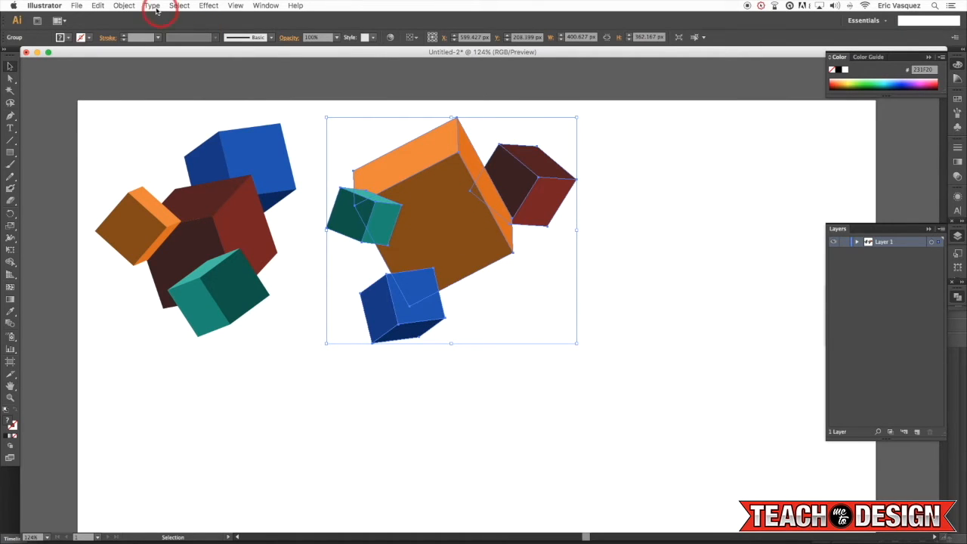
{"action": "left_click", "coordinate": [124, 6]}
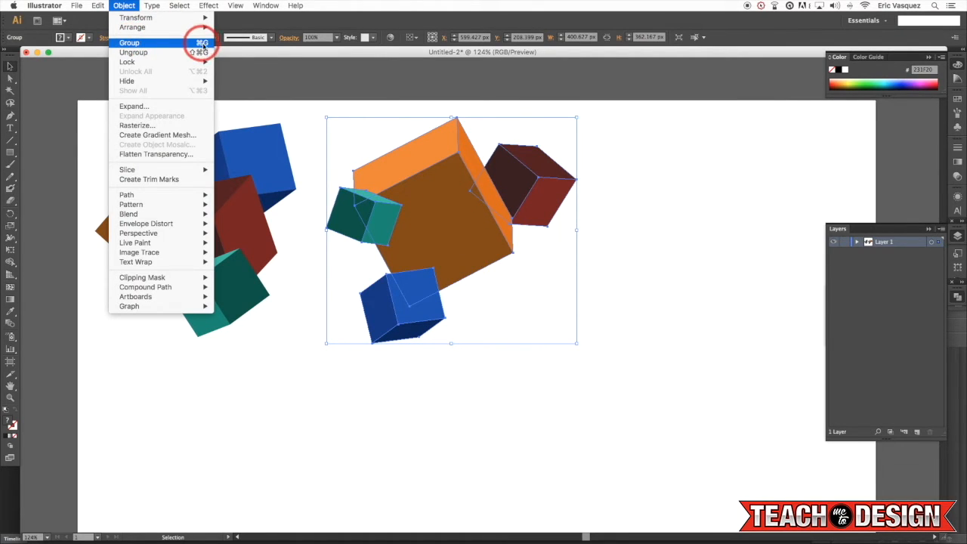
{"action": "left_click", "coordinate": [667, 343]}
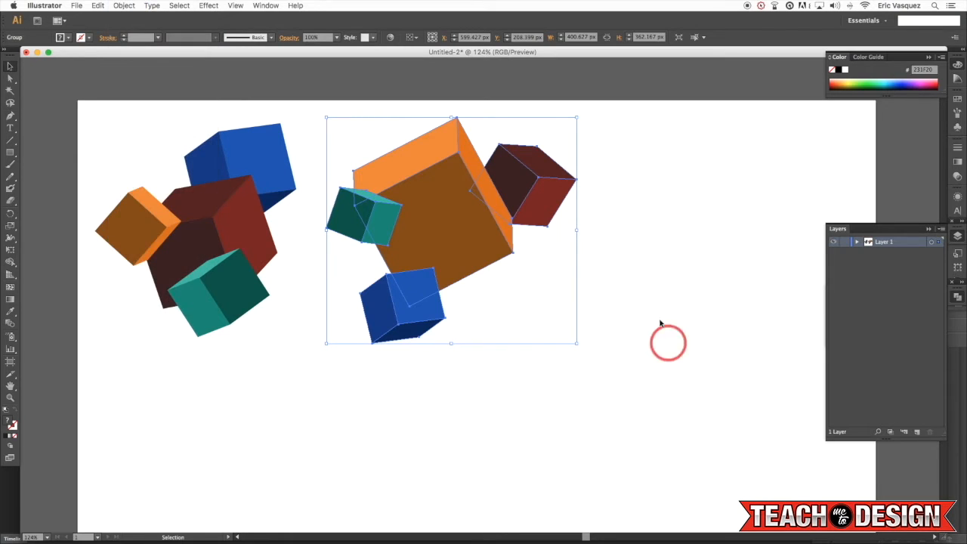
- Duplicate the first composition into the empty area at the artboard's lower right and separate the copy's blue cube from it
{"action": "left_click", "coordinate": [235, 230]}
{"action": "left_click_drag", "start_coordinate": [235, 219], "coordinate": [722, 342]}
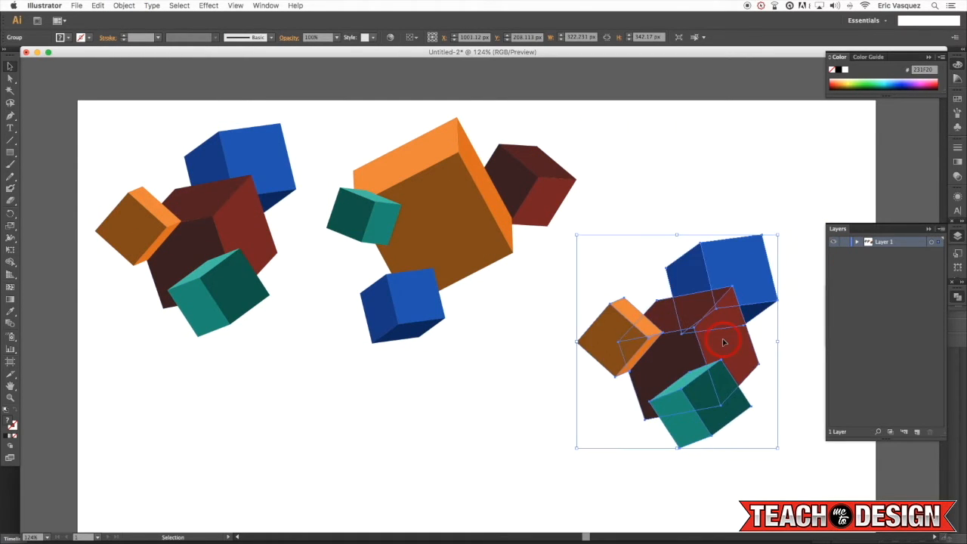
{"action": "scroll", "coordinate": [682, 320], "scroll_direction": "down", "scroll_amount": 2}
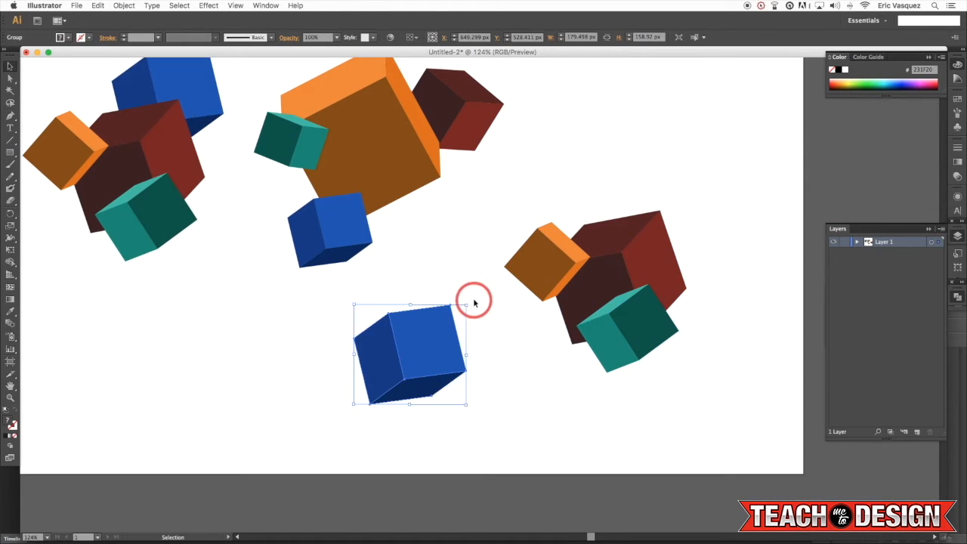
- Reflect, enlarge and rotate the copy's blue cube, and move the orange cube behind its left side
{"action": "left_click", "coordinate": [124, 6]}
{"action": "mouse_move", "coordinate": [131, 17]}
{"action": "left_click", "coordinate": [230, 49]}
{"action": "left_click", "coordinate": [840, 340]}
{"action": "mouse_move", "coordinate": [473, 300]}
{"action": "left_mouse_down"}
{"action": "mouse_move", "coordinate": [363, 285]}
{"action": "mouse_move", "coordinate": [485, 287]}
{"action": "left_mouse_up"}
{"action": "left_click_drag", "start_coordinate": [573, 262], "coordinate": [377, 351]}
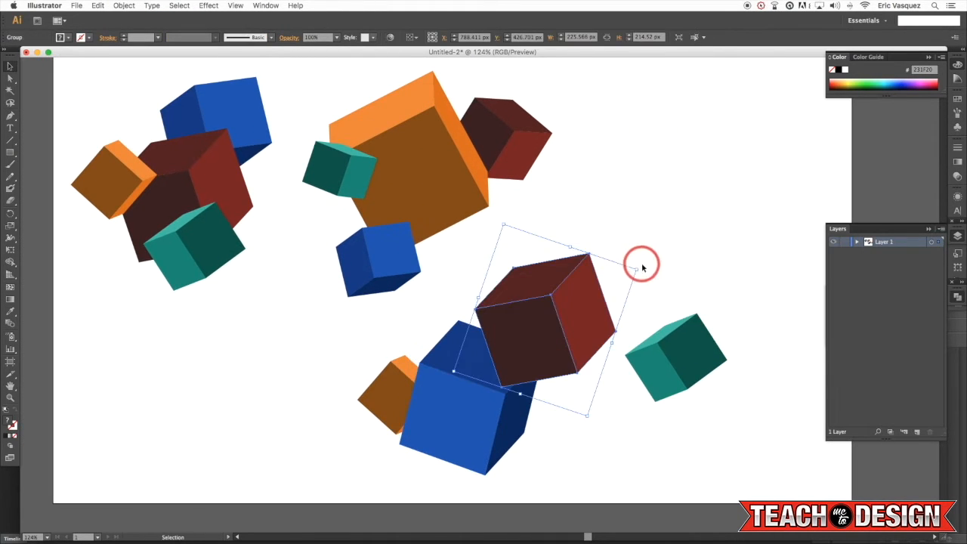
- Rotate the third composition's red cube about a quarter turn and place it over the blue cube's upper-right corner
{"action": "left_click_drag", "start_coordinate": [641, 267], "coordinate": [598, 418]}
{"action": "left_click_drag", "start_coordinate": [581, 313], "coordinate": [581, 324]}
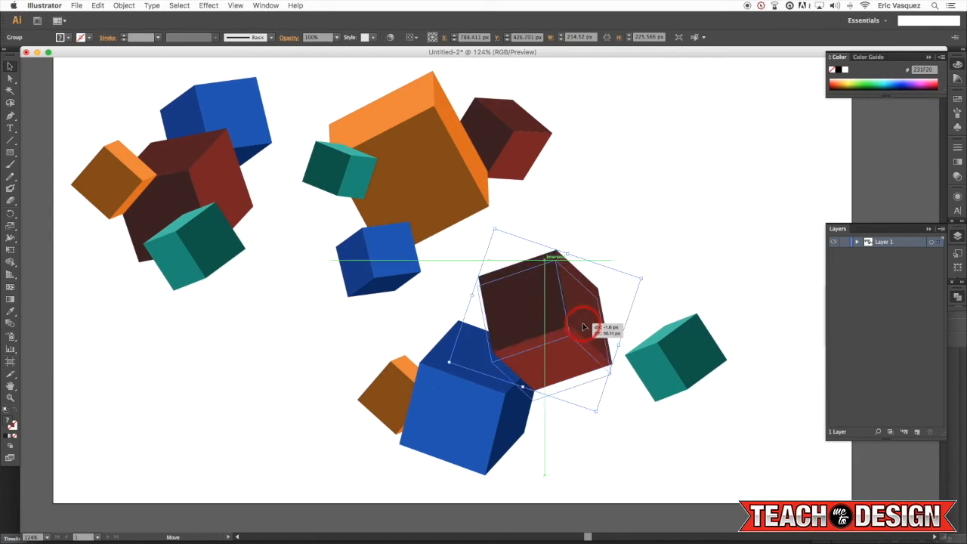
{"action": "left_click_drag", "start_coordinate": [642, 288], "coordinate": [672, 274]}
{"action": "left_click", "coordinate": [729, 304]}
{"action": "scroll", "coordinate": [729, 304], "scroll_direction": "right", "scroll_amount": 2}
{"action": "left_click_drag", "start_coordinate": [541, 317], "coordinate": [570, 307]}
- Shrink and reflect the third composition's teal cube, and send it to the back behind the red cube's upper-left side
{"action": "left_click_drag", "start_coordinate": [668, 365], "coordinate": [472, 317]}
{"action": "mouse_move", "coordinate": [442, 320]}
{"action": "left_mouse_down"}
{"action": "mouse_move", "coordinate": [615, 276]}
{"action": "mouse_move", "coordinate": [651, 281]}
{"action": "mouse_move", "coordinate": [669, 317]}
{"action": "mouse_move", "coordinate": [504, 293]}
{"action": "left_mouse_up"}
{"action": "left_click", "coordinate": [124, 5]}
{"action": "left_click", "coordinate": [238, 53]}
{"action": "left_click", "coordinate": [826, 316]}
{"action": "key", "text": "shift+super+["}
{"action": "left_click", "coordinate": [816, 318]}
- Adjust the third composition's red cube and nudge its orange cube slightly outward beside the blue cube
{"action": "left_click", "coordinate": [737, 265]}
{"action": "scroll", "coordinate": [711, 249], "scroll_direction": "left", "scroll_amount": 2}
{"action": "left_click_drag", "start_coordinate": [712, 247], "coordinate": [760, 305]}
{"action": "mouse_move", "coordinate": [417, 375]}
{"action": "left_mouse_down"}
{"action": "mouse_move", "coordinate": [512, 302]}
{"action": "mouse_move", "coordinate": [441, 320]}
{"action": "mouse_move", "coordinate": [407, 376]}
{"action": "left_mouse_up"}
{"action": "left_click", "coordinate": [660, 204]}
{"action": "scroll", "coordinate": [660, 204], "scroll_direction": "right", "scroll_amount": 1}
{"action": "left_click", "coordinate": [718, 219]}
- Scale down the whole third composition and move it to the artboard's upper-right area
{"action": "left_click_drag", "start_coordinate": [674, 490], "coordinate": [452, 265]}
{"action": "left_click_drag", "start_coordinate": [462, 386], "coordinate": [592, 339]}
{"action": "left_click_drag", "start_coordinate": [505, 419], "coordinate": [603, 339]}
{"action": "left_click_drag", "start_coordinate": [672, 291], "coordinate": [674, 188]}
{"action": "left_click", "coordinate": [555, 377]}
- Duplicate a cube composition into the empty area below the third composition
{"action": "left_click_drag", "start_coordinate": [549, 383], "coordinate": [611, 389]}
{"action": "left_click_drag", "start_coordinate": [613, 340], "coordinate": [407, 162]}
{"action": "left_click_drag", "start_coordinate": [517, 186], "coordinate": [555, 324]}
{"action": "left_click", "coordinate": [672, 404]}
- Enlarge and rotate the fourth composition's teal cube as its centrepiece, and shrink and rotate its orange cube near the lower-left side
{"action": "mouse_move", "coordinate": [424, 335]}
{"action": "left_mouse_down"}
{"action": "mouse_move", "coordinate": [344, 333]}
{"action": "mouse_move", "coordinate": [457, 316]}
{"action": "mouse_move", "coordinate": [458, 357]}
{"action": "mouse_move", "coordinate": [422, 348]}
{"action": "left_mouse_up"}
{"action": "left_click_drag", "start_coordinate": [374, 324], "coordinate": [704, 345]}
{"action": "left_click_drag", "start_coordinate": [593, 301], "coordinate": [706, 300]}
{"action": "left_click_drag", "start_coordinate": [745, 245], "coordinate": [734, 380]}
{"action": "left_click_drag", "start_coordinate": [714, 292], "coordinate": [767, 362]}
{"action": "left_click_drag", "start_coordinate": [789, 319], "coordinate": [733, 401]}
{"action": "left_click", "coordinate": [806, 285]}
{"action": "left_click_drag", "start_coordinate": [516, 318], "coordinate": [621, 293]}
{"action": "left_click_drag", "start_coordinate": [639, 201], "coordinate": [617, 387]}
{"action": "left_click", "coordinate": [770, 321]}
- Place the fourth composition's blue cube over the teal cube's upper-left side and reflect it
{"action": "left_click_drag", "start_coordinate": [442, 410], "coordinate": [617, 315]}
{"action": "left_click", "coordinate": [124, 5]}
{"action": "mouse_move", "coordinate": [132, 18]}
{"action": "left_click", "coordinate": [253, 108]}
{"action": "left_click", "coordinate": [825, 321]}
{"action": "left_click", "coordinate": [746, 268]}
- Reflect and rotate the fourth composition's red cube and position it at the teal cube's right corner
{"action": "left_click_drag", "start_coordinate": [730, 387], "coordinate": [735, 281]}
{"action": "left_click", "coordinate": [124, 5]}
{"action": "left_click", "coordinate": [238, 55]}
{"action": "left_click", "coordinate": [838, 319]}
{"action": "left_click_drag", "start_coordinate": [789, 298], "coordinate": [755, 231]}
{"action": "left_click_drag", "start_coordinate": [737, 285], "coordinate": [733, 317]}
- Send the fourth composition's red cube to the back, behind the large teal cube
{"action": "scroll", "coordinate": [716, 251], "scroll_direction": "right", "scroll_amount": 1}
{"action": "scroll", "coordinate": [716, 252], "scroll_direction": "right", "scroll_amount": 1}
{"action": "left_click", "coordinate": [760, 313]}
{"action": "scroll", "coordinate": [744, 298], "scroll_direction": "down", "scroll_amount": 2}
{"action": "left_click", "coordinate": [716, 280]}
{"action": "left_click", "coordinate": [584, 286]}
{"action": "left_click", "coordinate": [726, 281]}
{"action": "key", "text": "shift+super+bracketleft"}
{"action": "left_click", "coordinate": [679, 242]}
{"action": "left_click_drag", "start_coordinate": [678, 243], "coordinate": [658, 307]}
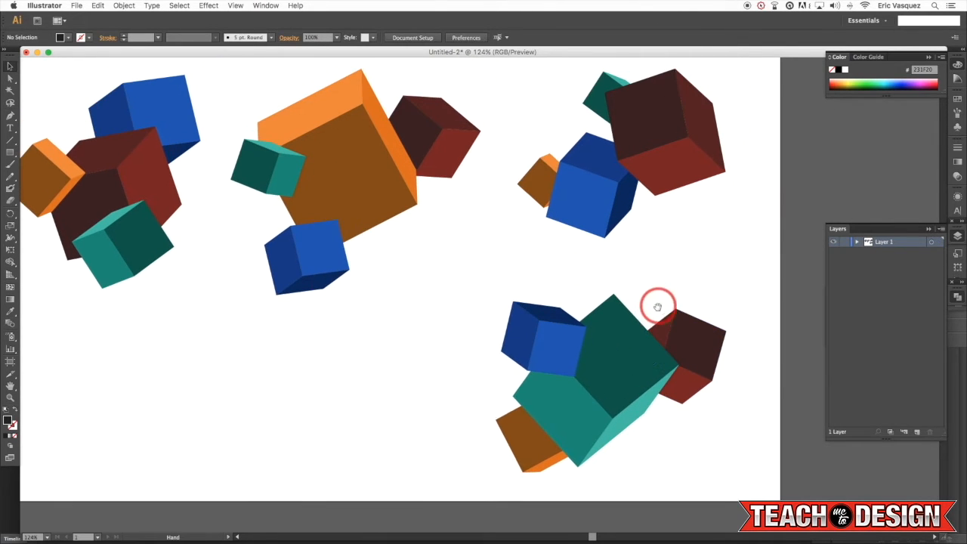
- Shift the fourth composition's orange cube outward to the upper left, and move the whole composition farther left
{"action": "left_click_drag", "start_coordinate": [529, 445], "coordinate": [499, 425]}
{"action": "left_click_drag", "start_coordinate": [751, 463], "coordinate": [475, 308]}
{"action": "left_click_drag", "start_coordinate": [597, 347], "coordinate": [509, 331]}
{"action": "left_click", "coordinate": [519, 234]}
{"action": "left_click_drag", "start_coordinate": [519, 234], "coordinate": [561, 245]}
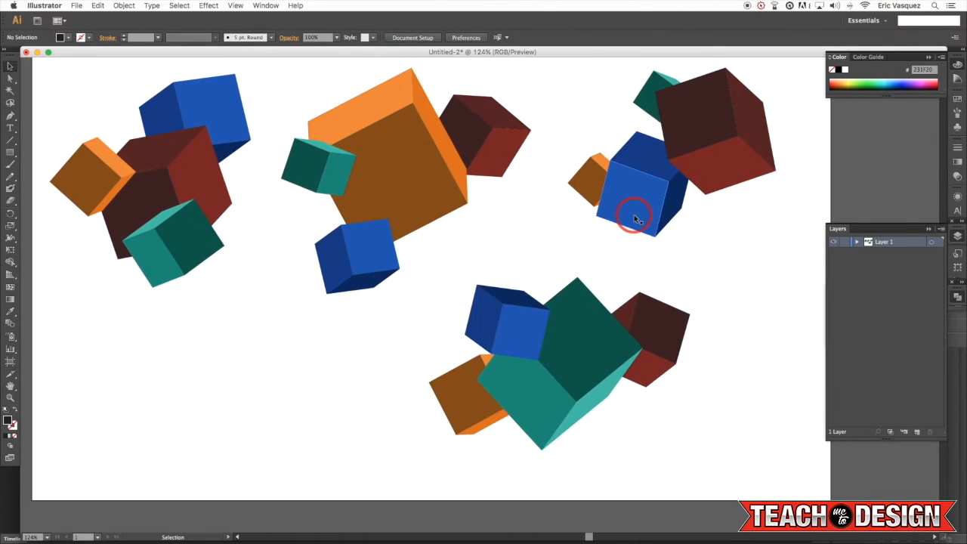
{"action": "left_click", "coordinate": [771, 239]}
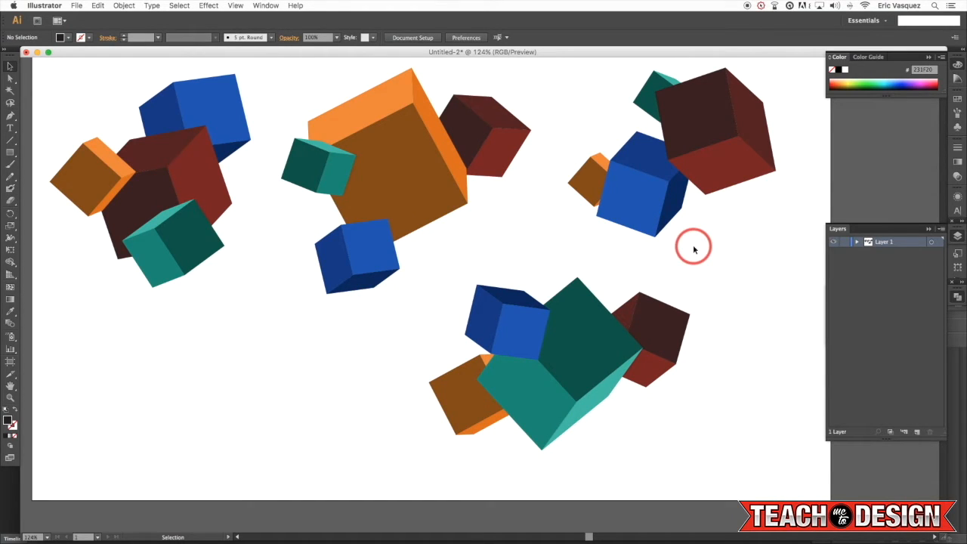
{"action": "left_click_drag", "start_coordinate": [691, 246], "coordinate": [708, 259]}
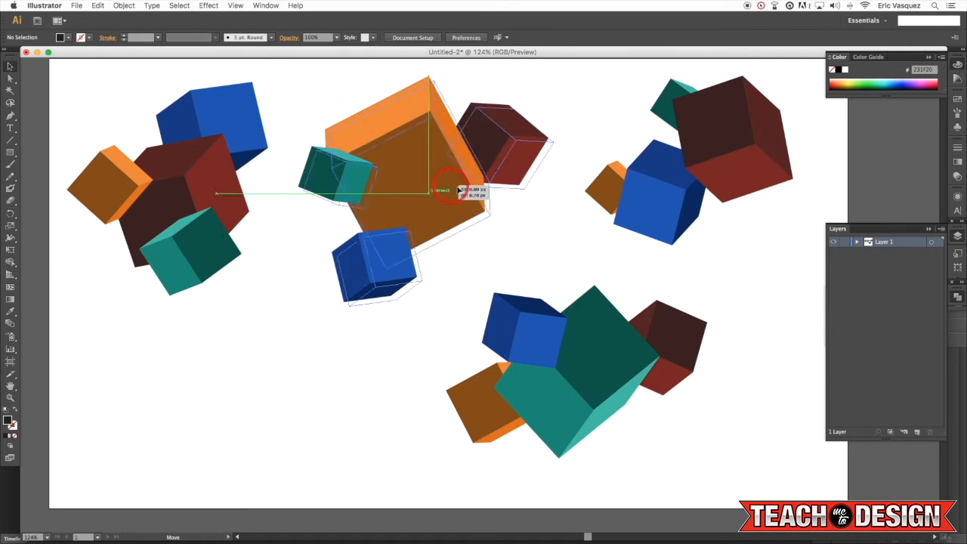
- Move the second composition down toward the artboard's centre and place the fourth composition overlapping its top
{"action": "left_click_drag", "start_coordinate": [432, 171], "coordinate": [508, 217]}
{"action": "left_click", "coordinate": [481, 233]}
{"action": "left_click", "coordinate": [753, 476]}
{"action": "left_click_drag", "start_coordinate": [673, 403], "coordinate": [710, 438]}
{"action": "left_click_drag", "start_coordinate": [602, 303], "coordinate": [544, 271]}
{"action": "left_click", "coordinate": [710, 429]}
{"action": "left_click", "coordinate": [703, 414]}
{"action": "left_click_drag", "start_coordinate": [683, 429], "coordinate": [617, 458]}
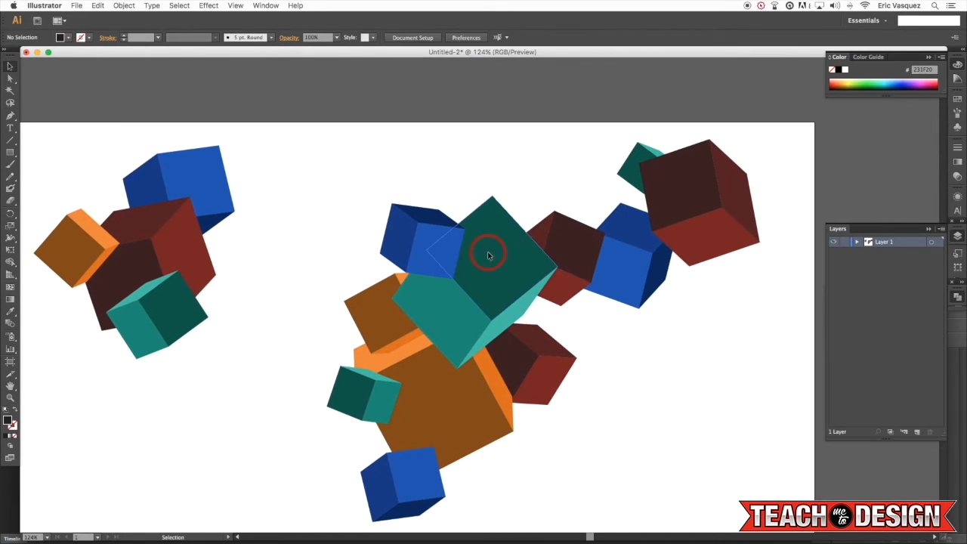
{"action": "left_click_drag", "start_coordinate": [488, 248], "coordinate": [459, 227]}
- Move the third composition down behind the right side of the second composition
{"action": "left_click", "coordinate": [627, 259]}
{"action": "left_click_drag", "start_coordinate": [627, 259], "coordinate": [532, 414]}
{"action": "left_click", "coordinate": [727, 423]}
{"action": "left_click_drag", "start_coordinate": [727, 423], "coordinate": [753, 366]}
{"action": "scroll", "coordinate": [754, 365], "scroll_direction": "left", "scroll_amount": 2}
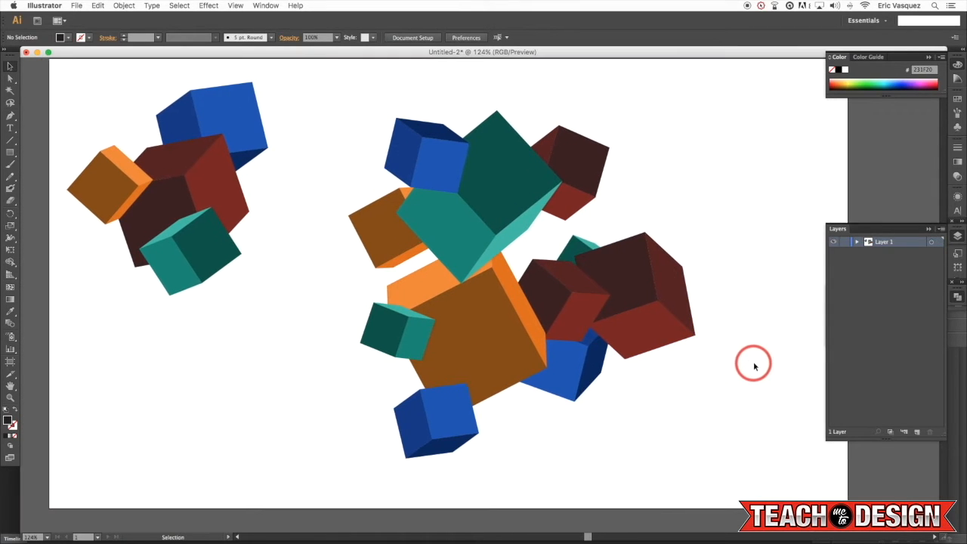
- Move the first composition against the cluster's left side and shift it slightly up and outward
{"action": "left_click_drag", "start_coordinate": [267, 205], "coordinate": [420, 353]}
{"action": "left_click_drag", "start_coordinate": [690, 210], "coordinate": [714, 218]}
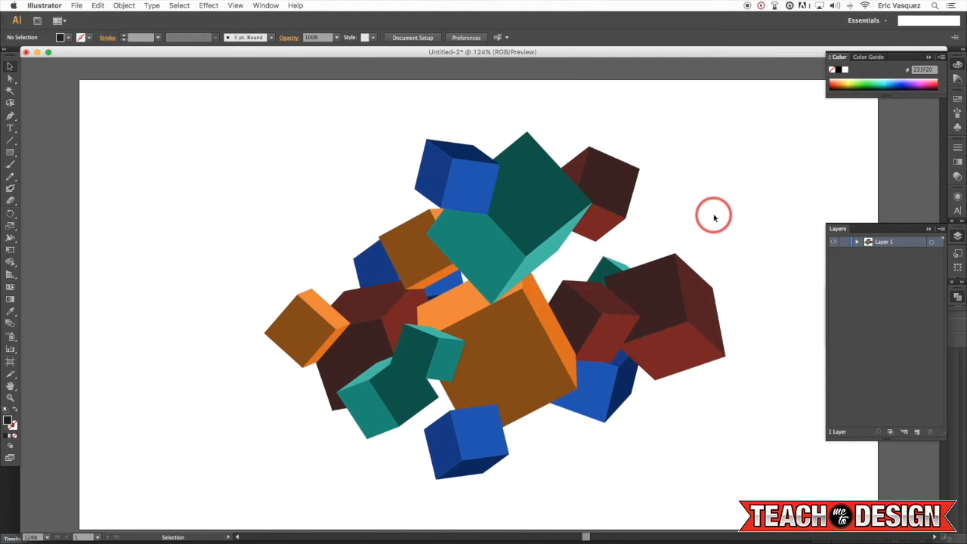
{"action": "scroll", "coordinate": [713, 222], "scroll_direction": "down", "scroll_amount": 2}
{"action": "left_click", "coordinate": [714, 216]}
{"action": "left_click_drag", "start_coordinate": [350, 296], "coordinate": [336, 228]}
{"action": "left_click", "coordinate": [637, 211]}
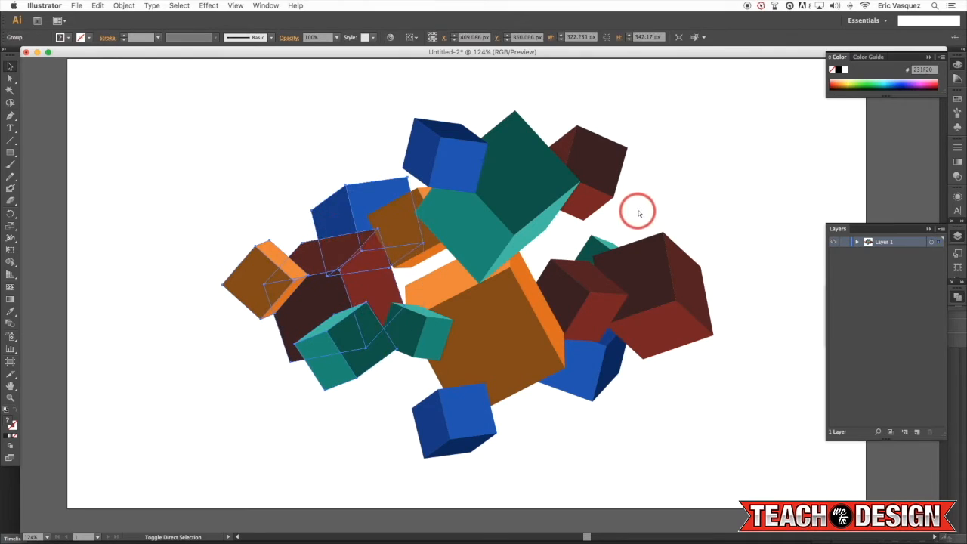
{"action": "left_click_drag", "start_coordinate": [693, 201], "coordinate": [681, 202]}
{"action": "left_click_drag", "start_coordinate": [316, 303], "coordinate": [315, 278]}
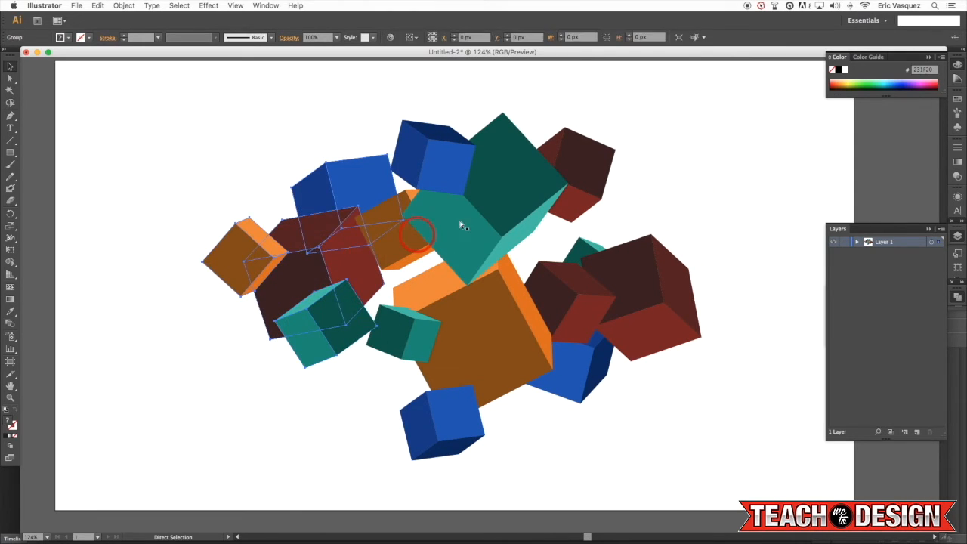
{"action": "left_click", "coordinate": [683, 196]}
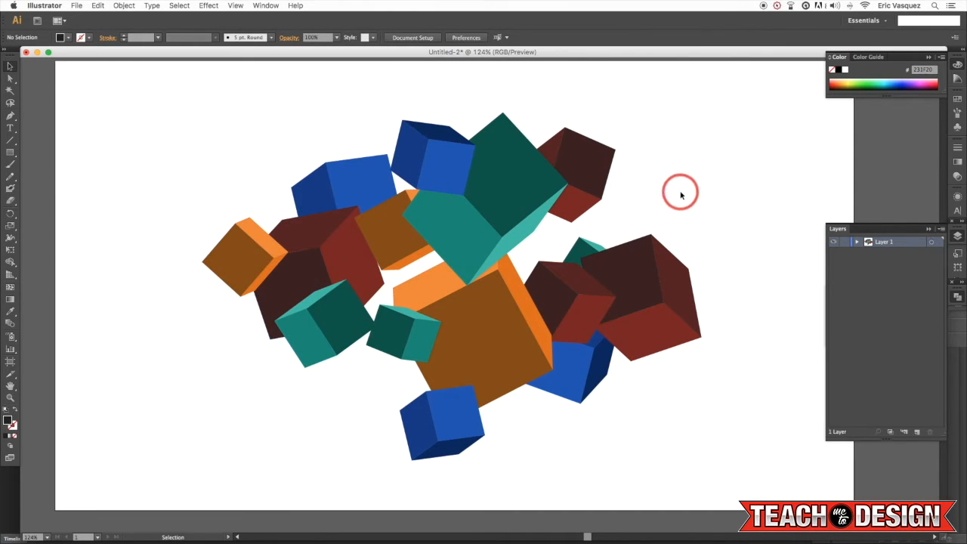
- Shift the second composition up and right, and move the third composition up behind the cluster's right-hand cubes
{"action": "left_click_drag", "start_coordinate": [509, 352], "coordinate": [555, 319]}
{"action": "left_click", "coordinate": [729, 191]}
{"action": "left_click_drag", "start_coordinate": [685, 298], "coordinate": [643, 193]}
{"action": "key", "text": "super+shift+a"}
{"action": "left_click_drag", "start_coordinate": [748, 224], "coordinate": [741, 230]}
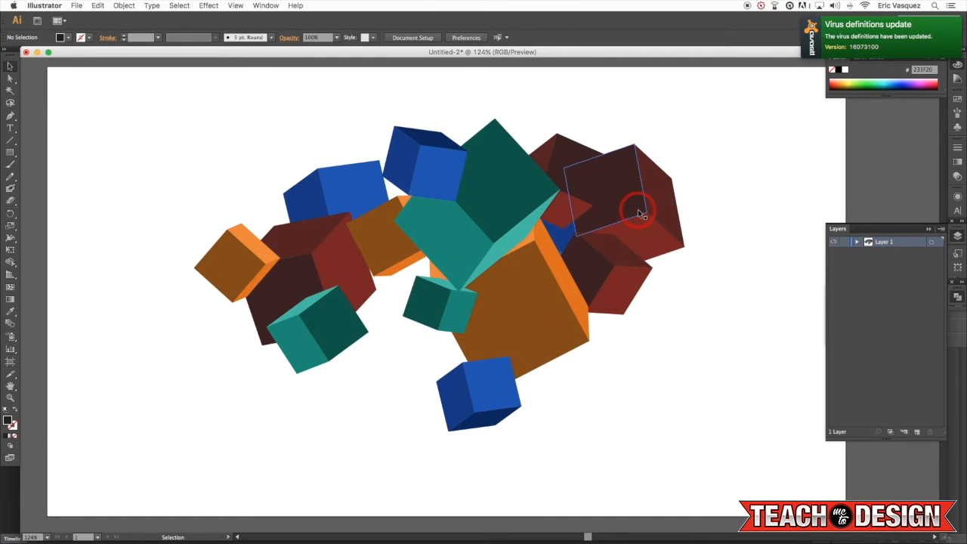
- Ungroup the third composition and move its large red cube behind the big orange cube's lower corner
{"action": "left_click", "coordinate": [639, 213]}
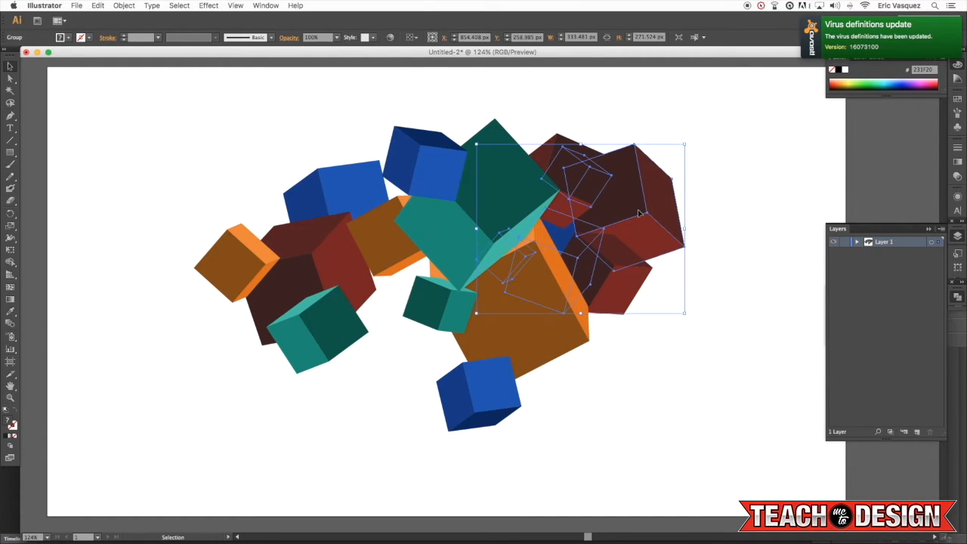
{"action": "key", "text": "super+shift+a"}
{"action": "left_click_drag", "start_coordinate": [664, 200], "coordinate": [583, 366]}
{"action": "left_click", "coordinate": [728, 275]}
- Ungroup the compositions containing the lowest blue cube and the large teal cube
{"action": "left_click", "coordinate": [690, 337]}
{"action": "left_click", "coordinate": [484, 405]}
{"action": "left_click", "coordinate": [481, 137]}
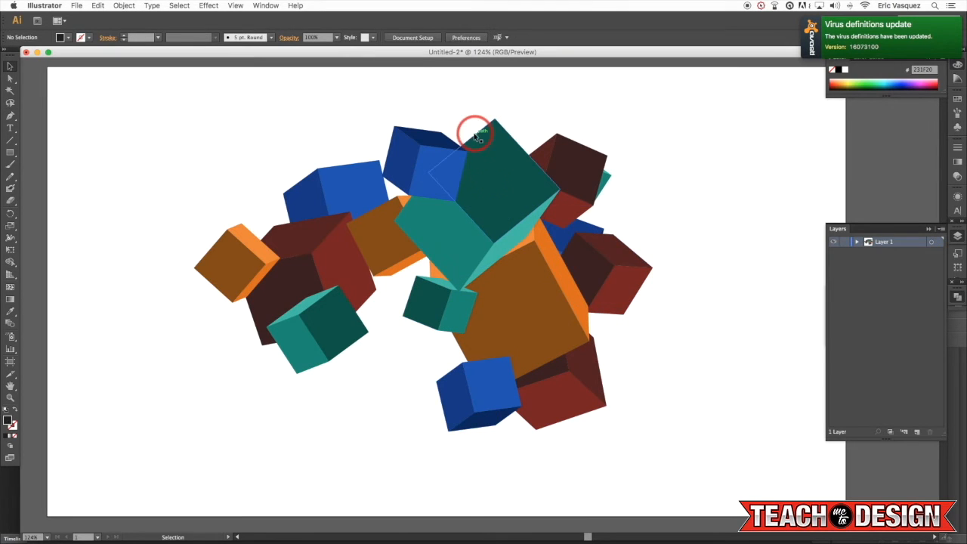
{"action": "left_click", "coordinate": [478, 156]}
{"action": "key", "text": "super+shift+a"}
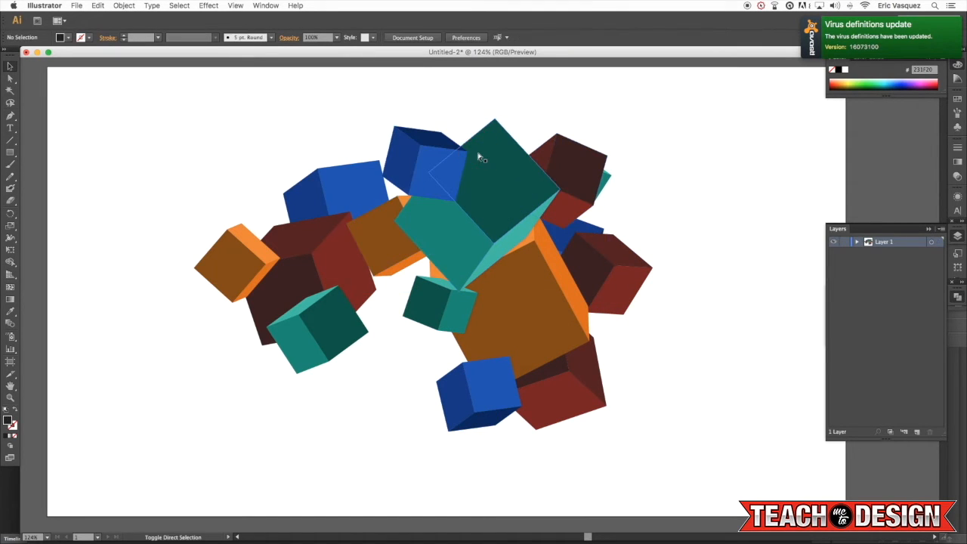
- Ungroup the first composition and move its blue cube to the cluster's upper right, behind the teal and red cubes
{"action": "left_click", "coordinate": [353, 193]}
{"action": "key", "text": "super+shift+a"}
{"action": "left_click_drag", "start_coordinate": [342, 204], "coordinate": [567, 113]}
{"action": "key", "text": "super+shift+a"}
- Move the right-hand small teal cube slightly lower and outward, and tuck the left red cube behind the orange cubes
{"action": "left_click", "coordinate": [666, 152]}
{"action": "left_click_drag", "start_coordinate": [615, 183], "coordinate": [632, 218]}
{"action": "left_click", "coordinate": [690, 169]}
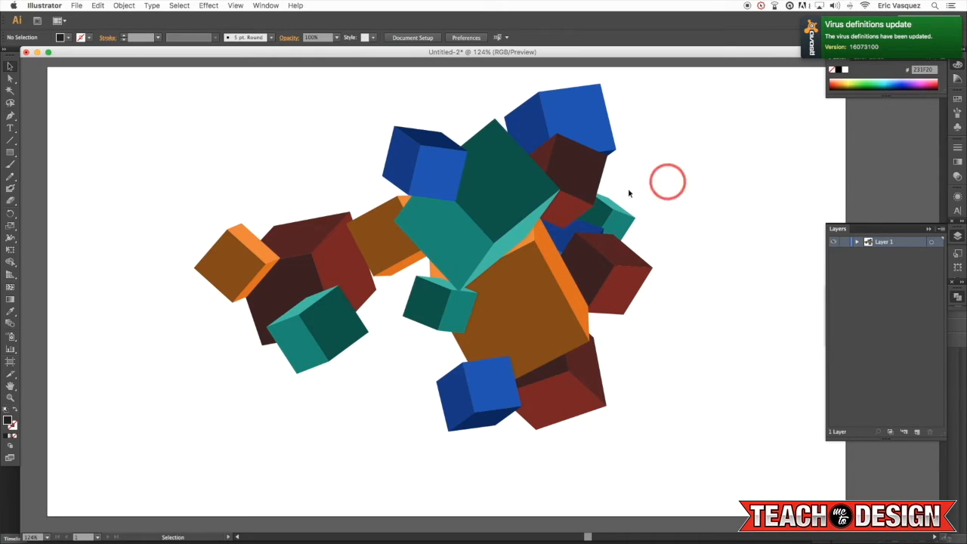
{"action": "left_click_drag", "start_coordinate": [329, 253], "coordinate": [421, 256]}
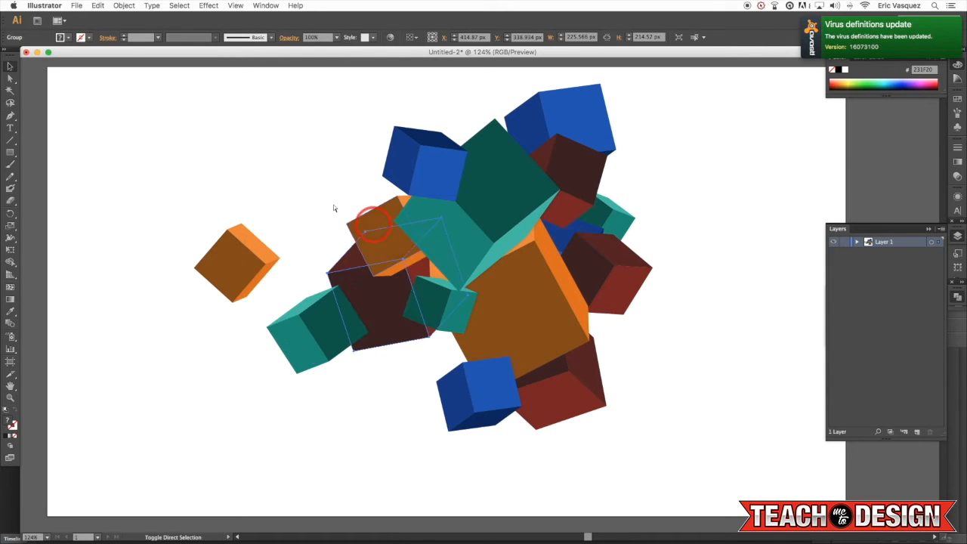
{"action": "left_click", "coordinate": [310, 193]}
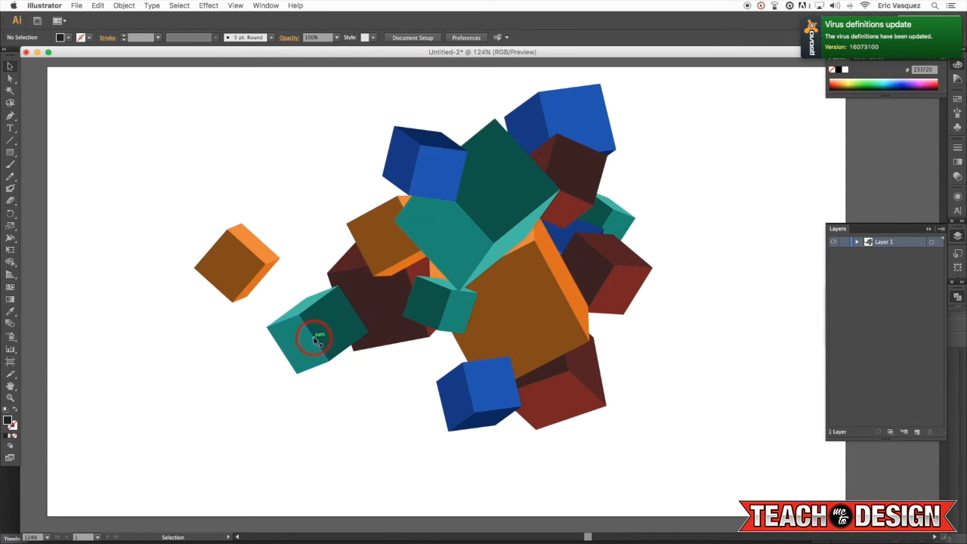
- Move the loose orange cube behind the cluster's lower-right red cube, and nudge the right-hand small teal cube slightly outward
{"action": "left_click_drag", "start_coordinate": [243, 258], "coordinate": [608, 398]}
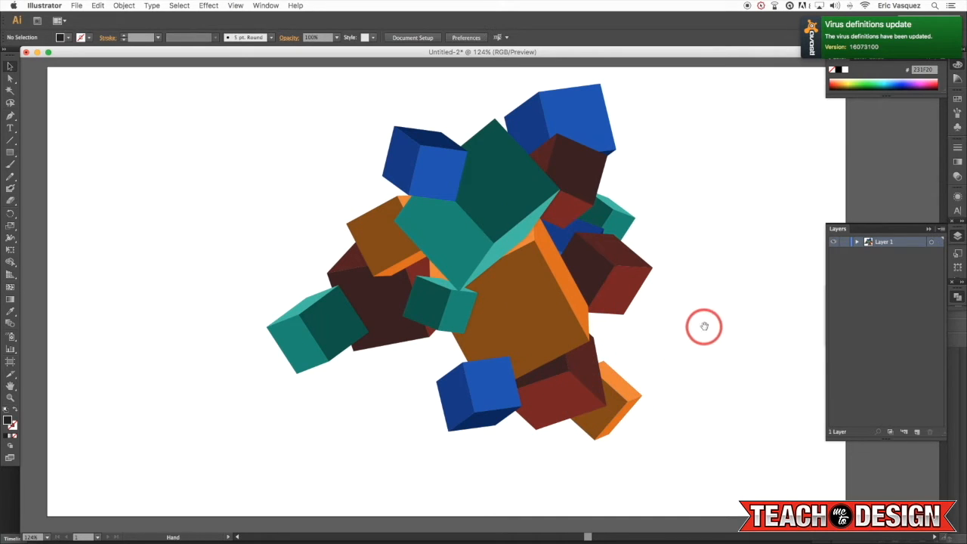
{"action": "scroll", "coordinate": [702, 328], "scroll_direction": "up", "scroll_amount": 2}
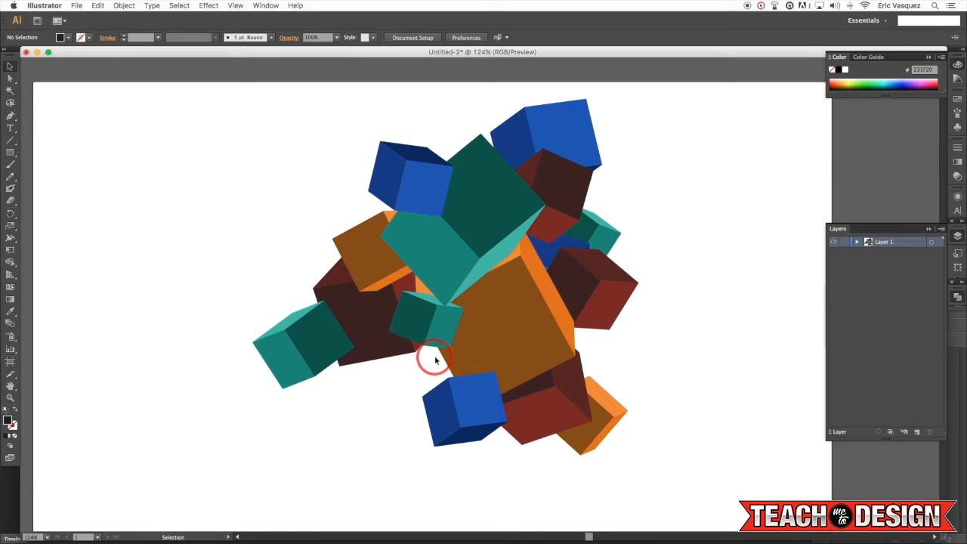
{"action": "left_click_drag", "start_coordinate": [595, 237], "coordinate": [604, 225]}
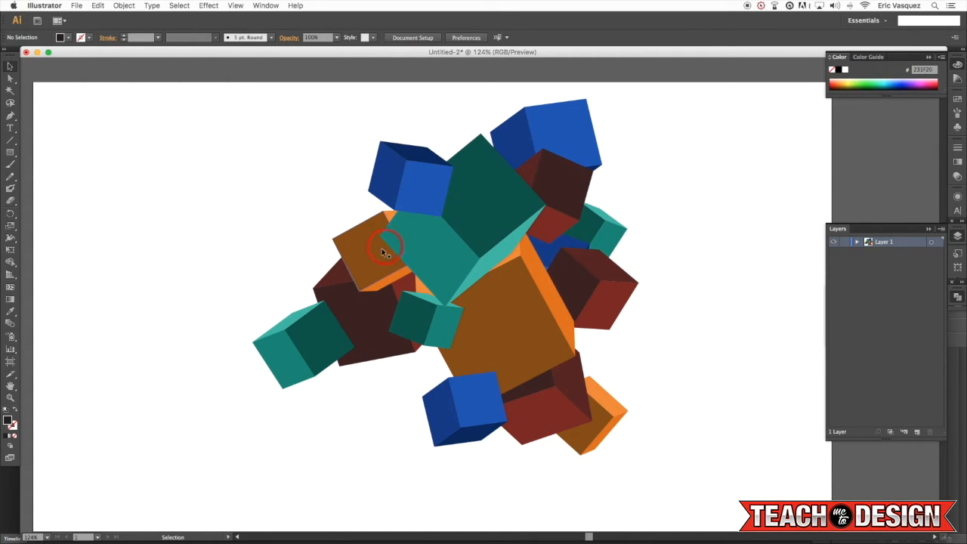
- Duplicate the left orange cube, then shrink, rotate and place the copy over the right side of the right-hand red cube
{"action": "left_click_drag", "start_coordinate": [368, 258], "coordinate": [271, 204]}
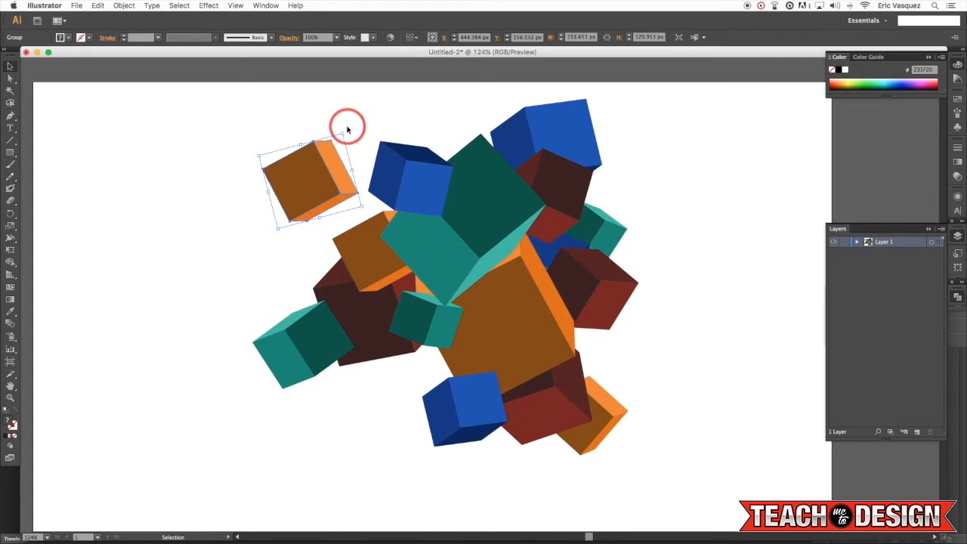
{"action": "left_click_drag", "start_coordinate": [345, 131], "coordinate": [679, 381]}
{"action": "left_click_drag", "start_coordinate": [696, 414], "coordinate": [650, 290]}
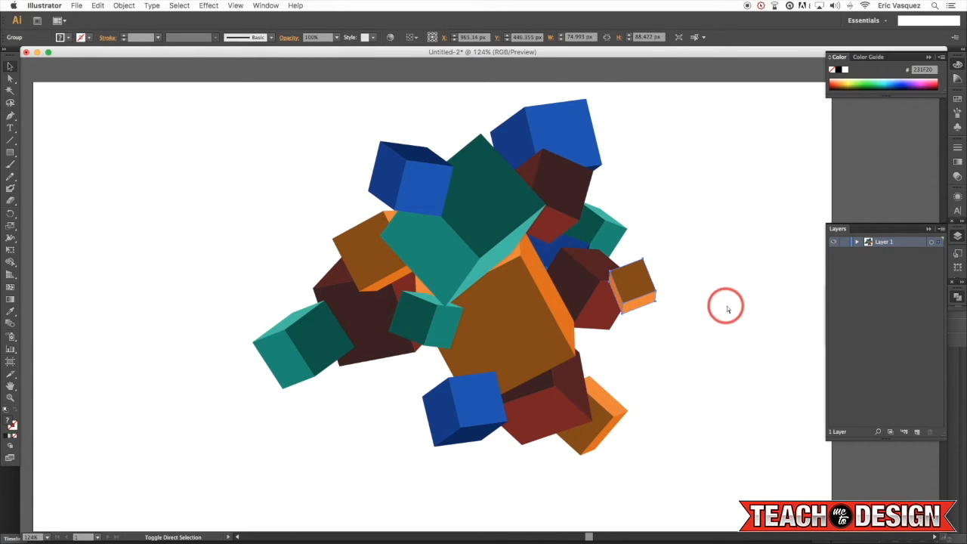
{"action": "left_click", "coordinate": [721, 309]}
{"action": "left_click_drag", "start_coordinate": [703, 332], "coordinate": [714, 325]}
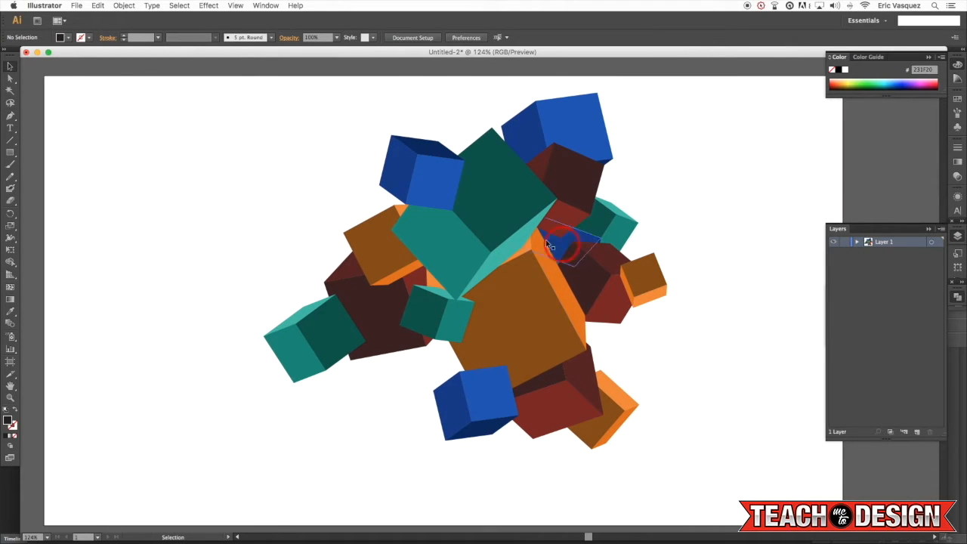
- Duplicate the partly hidden blue cube on the right, shrink the copy and place it above the far-left teal cube
{"action": "left_click", "coordinate": [581, 238]}
{"action": "left_click_drag", "start_coordinate": [579, 240], "coordinate": [331, 331]}
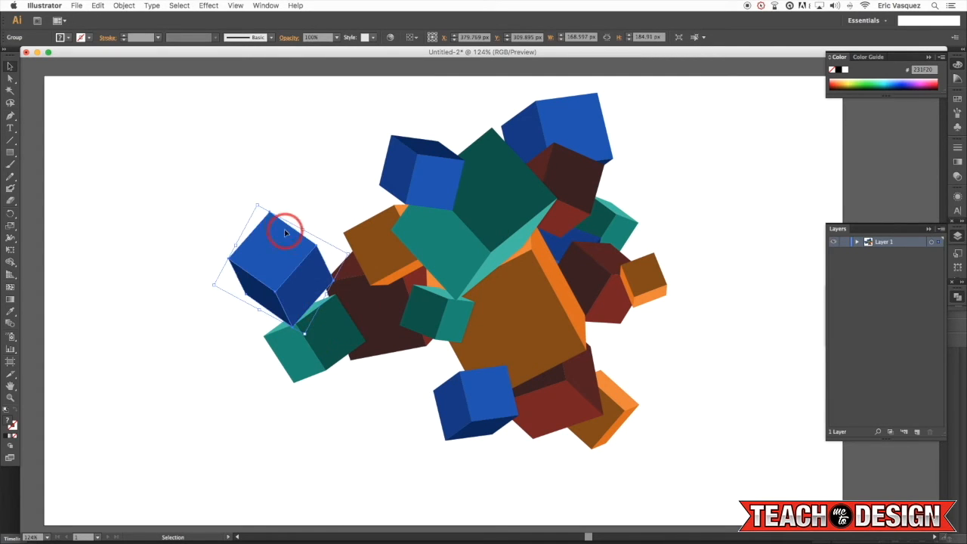
{"action": "left_click_drag", "start_coordinate": [258, 205], "coordinate": [324, 284]}
{"action": "left_click", "coordinate": [280, 196]}
{"action": "scroll", "coordinate": [289, 177], "scroll_direction": "down", "scroll_amount": 2}
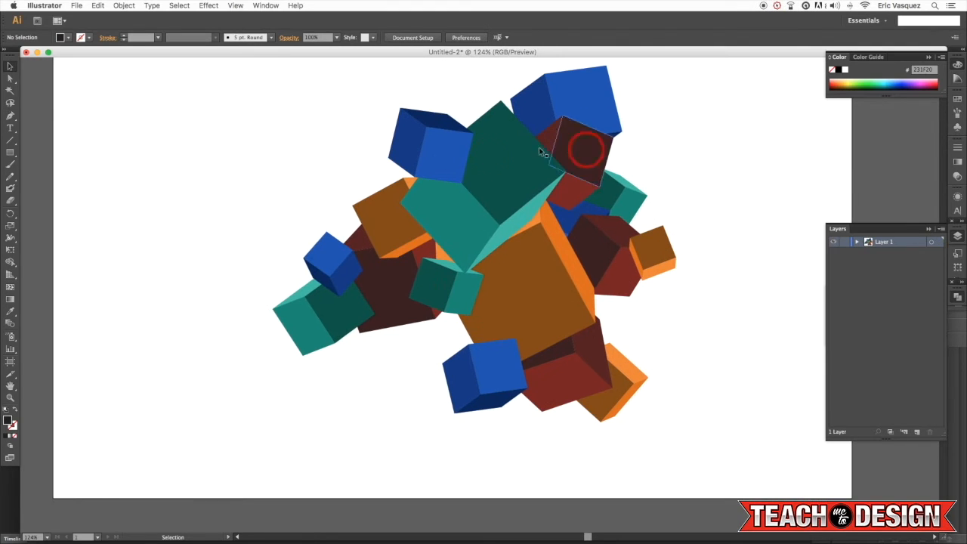
{"action": "left_click_drag", "start_coordinate": [547, 214], "coordinate": [564, 275]}
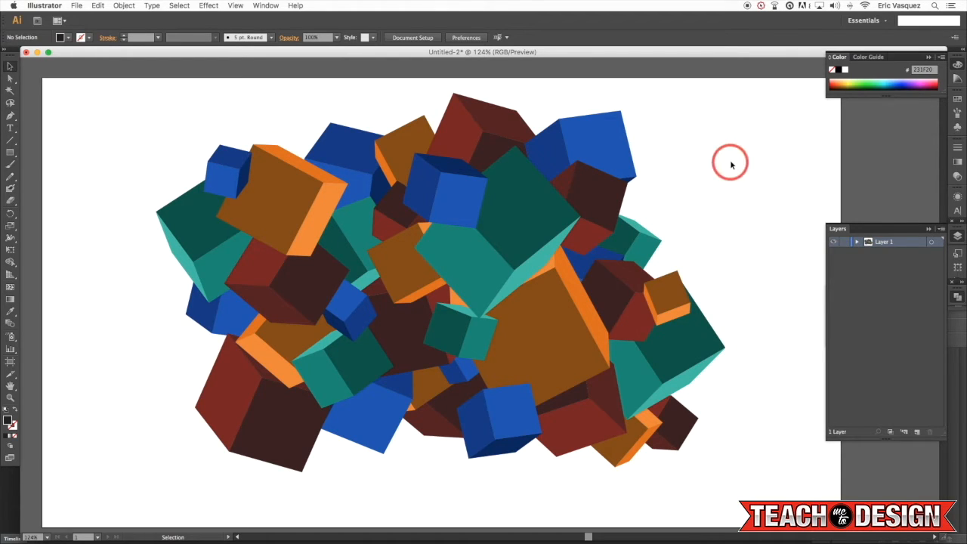
- Select every cube of the large cluster and group them into one object
{"action": "left_click", "coordinate": [727, 164]}
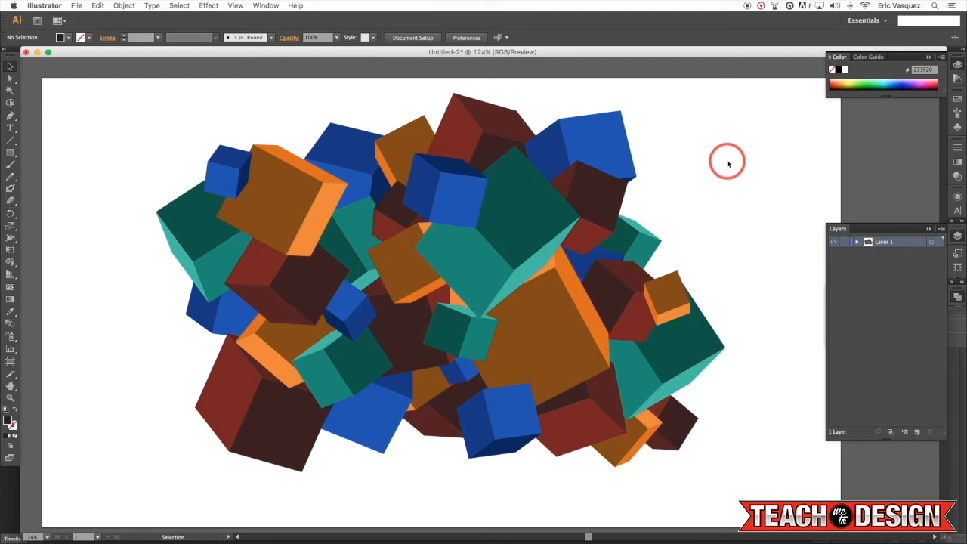
{"action": "key", "text": "super+1"}
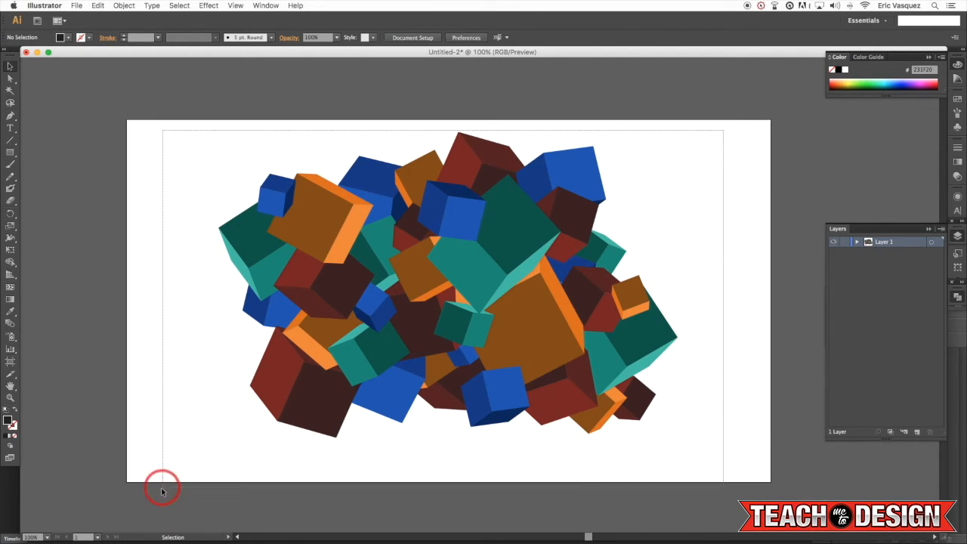
{"action": "left_click_drag", "start_coordinate": [162, 479], "coordinate": [402, 345]}
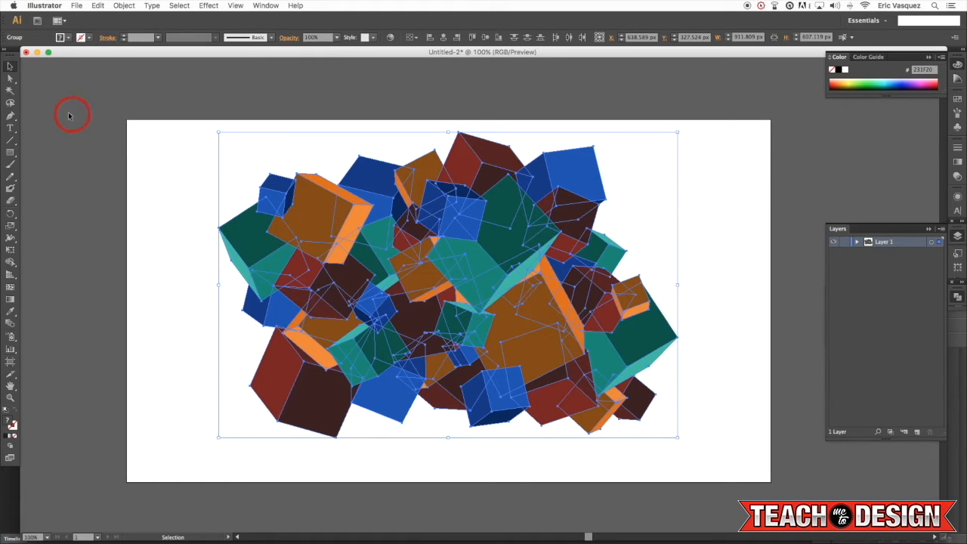
{"action": "left_click", "coordinate": [125, 5]}
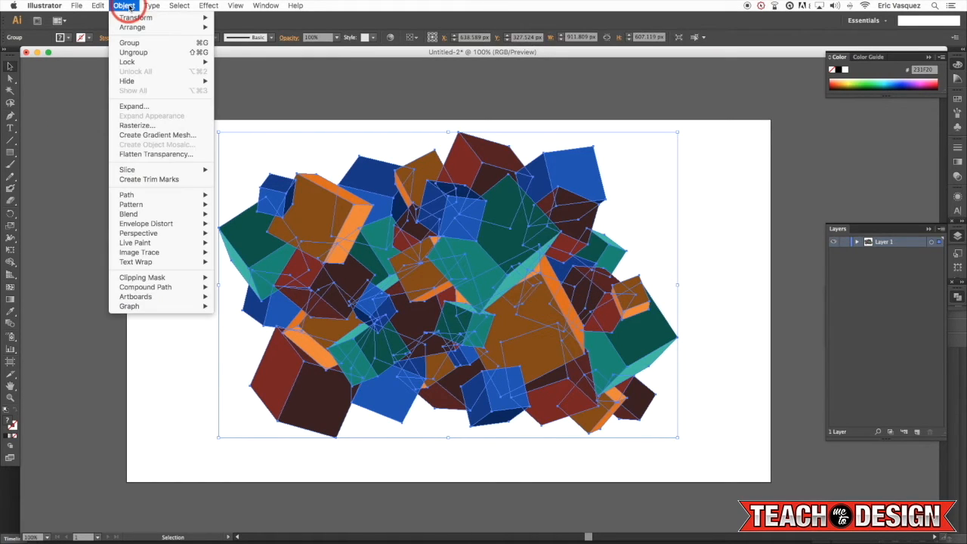
{"action": "mouse_move", "coordinate": [134, 17]}
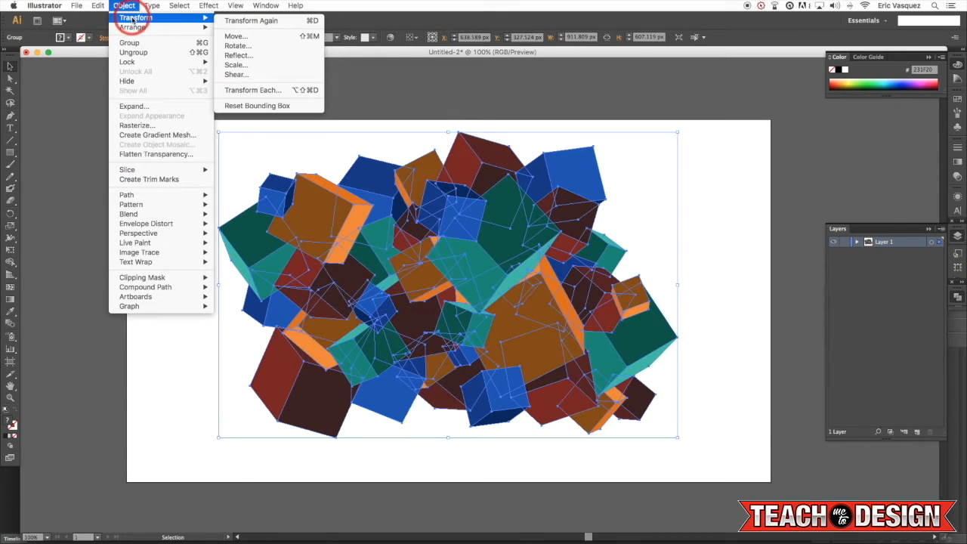
{"action": "left_click", "coordinate": [125, 6]}
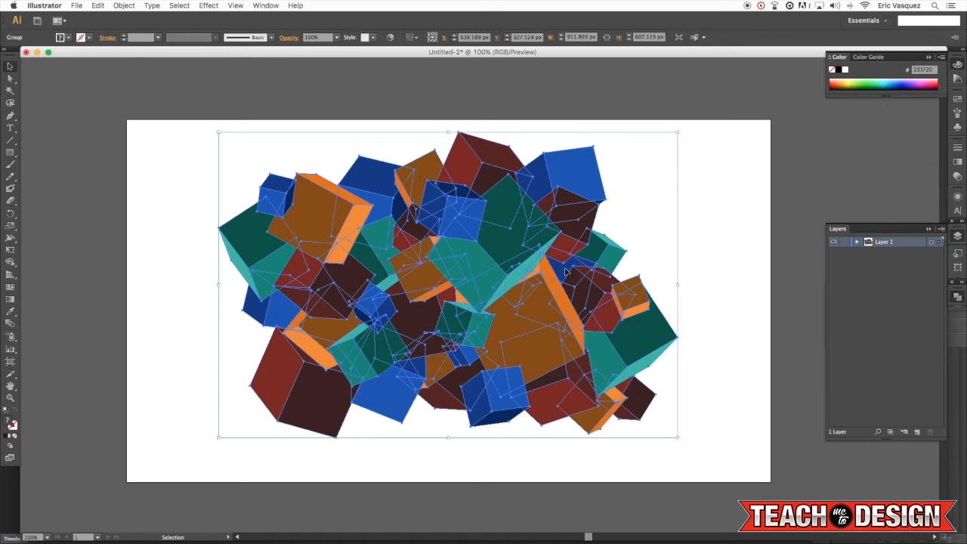
- Duplicate the grouped cluster, scale the copy down to about 644 px wide and position it over the artboard's upper-left corner
{"action": "left_click_drag", "start_coordinate": [564, 272], "coordinate": [383, 215]}
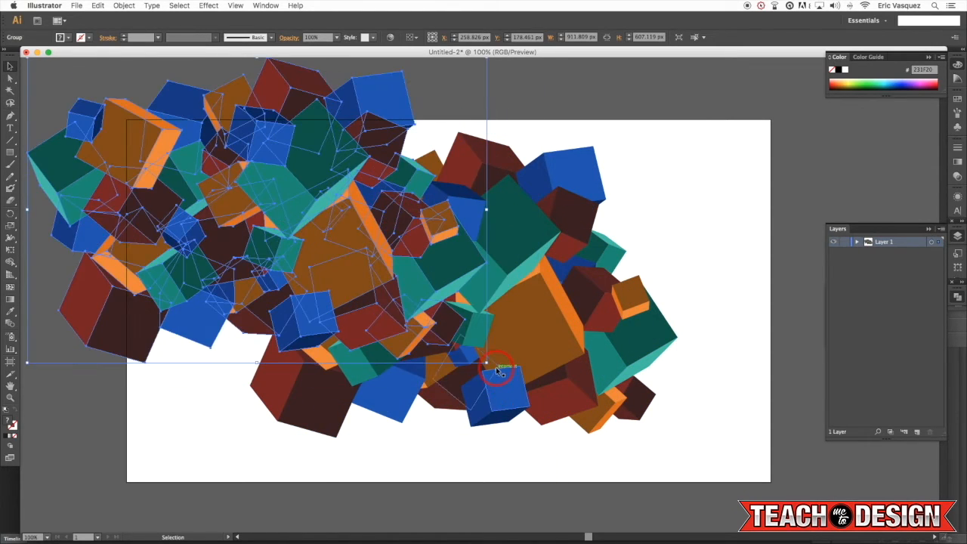
{"action": "left_click_drag", "start_coordinate": [487, 363], "coordinate": [351, 261]}
{"action": "left_click_drag", "start_coordinate": [261, 179], "coordinate": [286, 215]}
{"action": "left_click_drag", "start_coordinate": [257, 183], "coordinate": [253, 172]}
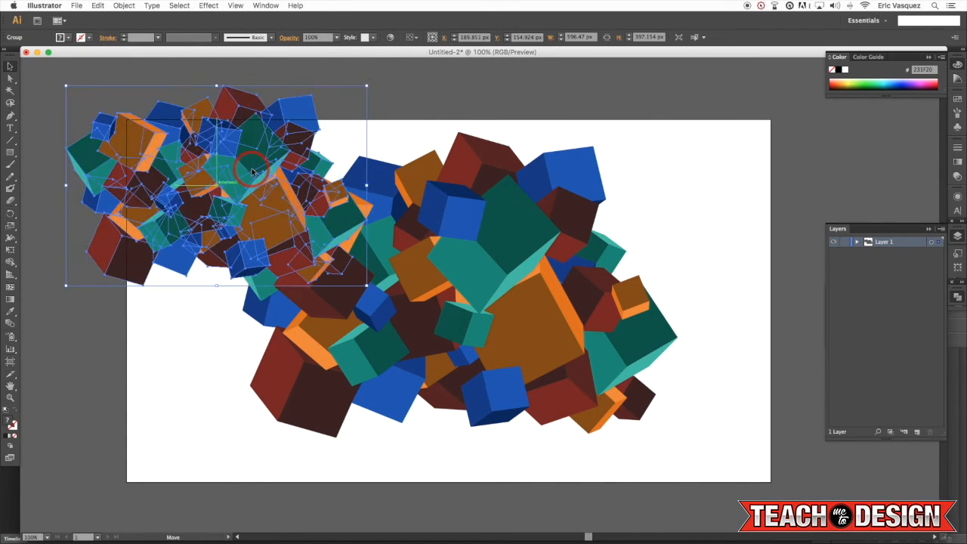
{"action": "left_click_drag", "start_coordinate": [367, 284], "coordinate": [389, 304]}
{"action": "key", "text": "super+shift+a"}
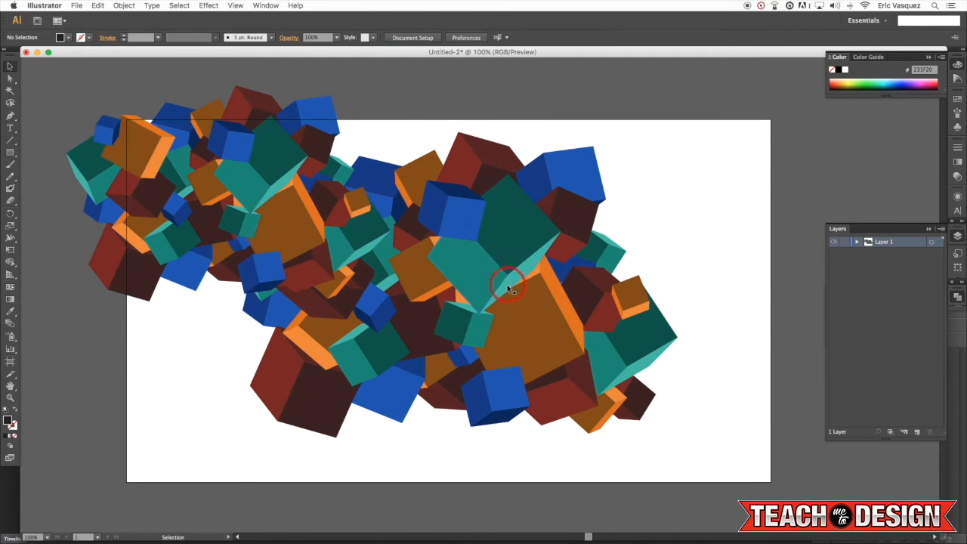
- Send the small upper-left cluster copy behind the large cluster
{"action": "left_click", "coordinate": [287, 186]}
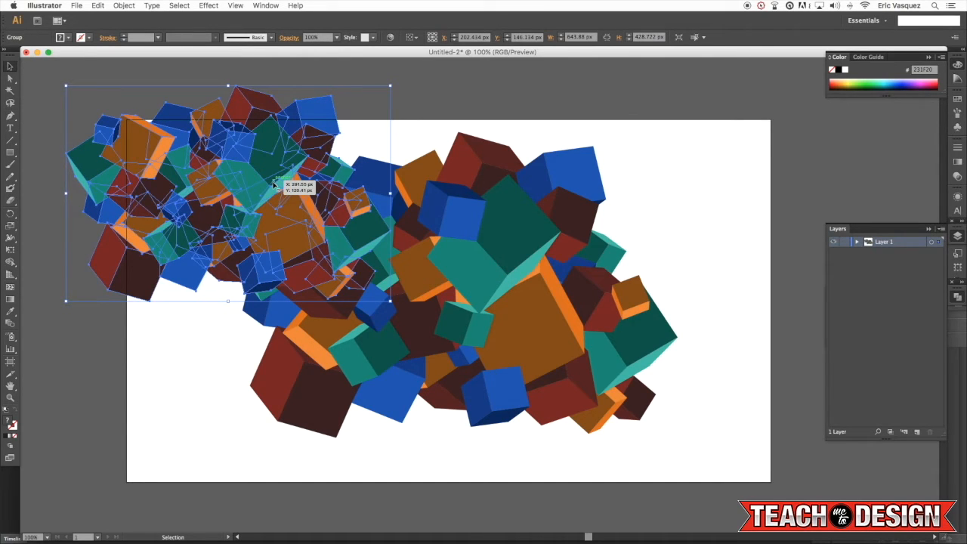
{"action": "key", "text": "super+shift+bracketleft"}
{"action": "left_click", "coordinate": [134, 9]}
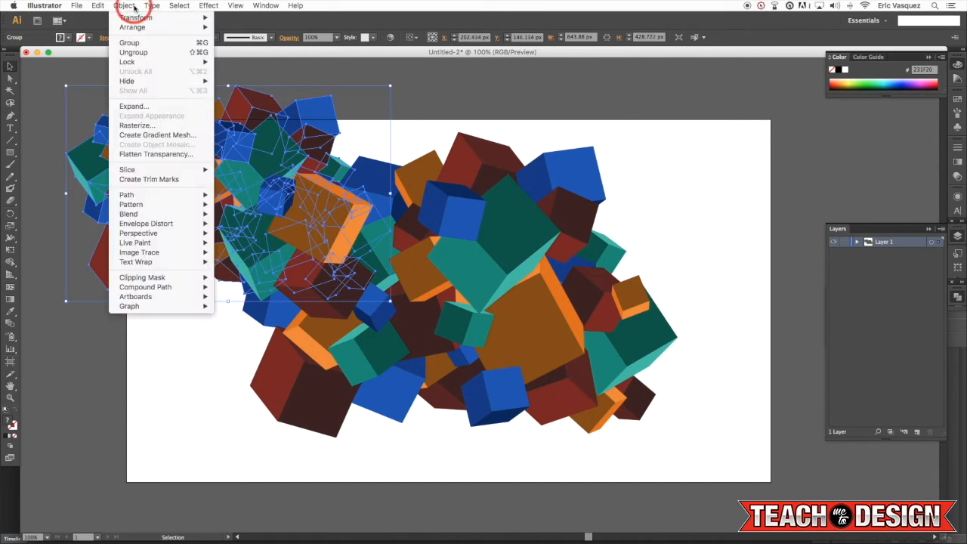
{"action": "left_click", "coordinate": [144, 19]}
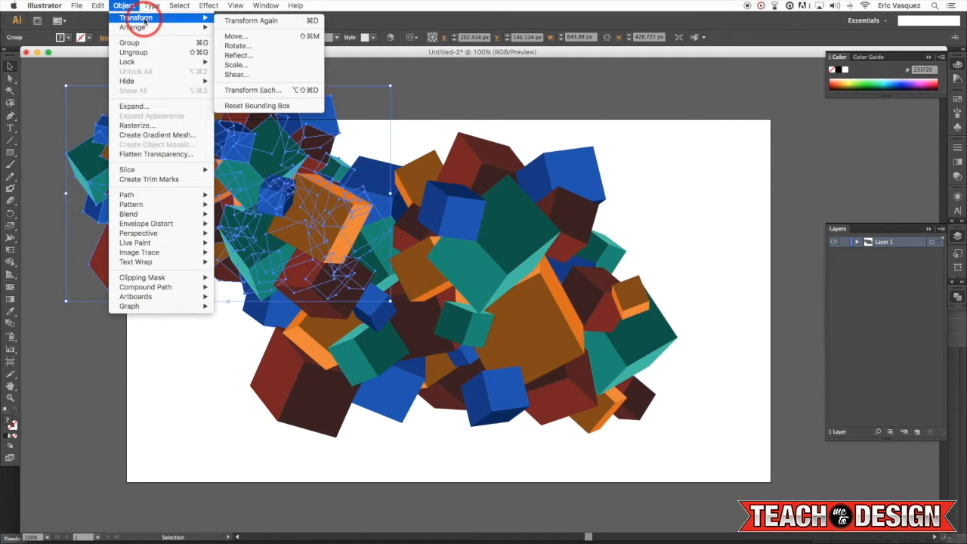
{"action": "left_click", "coordinate": [135, 26]}
{"action": "left_click", "coordinate": [239, 56]}
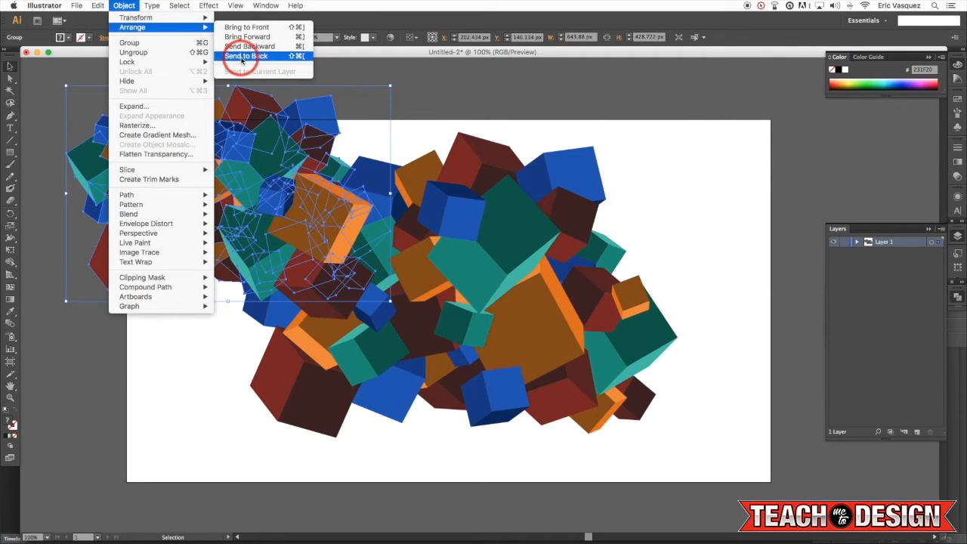
{"action": "left_click", "coordinate": [531, 102]}
- Duplicate the small cluster along the artboard's upper edge, rotated by half a turn and placed behind the large cluster
{"action": "left_click_drag", "start_coordinate": [560, 123], "coordinate": [585, 118]}
{"action": "left_click_drag", "start_coordinate": [226, 168], "coordinate": [300, 334]}
{"action": "key", "text": "super+shift+a"}
{"action": "scroll", "coordinate": [423, 193], "scroll_direction": "up", "scroll_amount": 5}
{"action": "scroll", "coordinate": [423, 192], "scroll_direction": "right", "scroll_amount": 3}
{"action": "left_click", "coordinate": [740, 289]}
{"action": "left_click_drag", "start_coordinate": [715, 256], "coordinate": [650, 245]}
{"action": "scroll", "coordinate": [566, 211], "scroll_direction": "down", "scroll_amount": 2}
{"action": "left_click", "coordinate": [410, 157]}
{"action": "mouse_move", "coordinate": [413, 167]}
{"action": "left_mouse_down"}
{"action": "mouse_move", "coordinate": [424, 169]}
{"action": "mouse_move", "coordinate": [414, 180]}
{"action": "left_mouse_up"}
{"action": "left_click", "coordinate": [647, 195]}
{"action": "left_click_drag", "start_coordinate": [642, 209], "coordinate": [623, 167]}
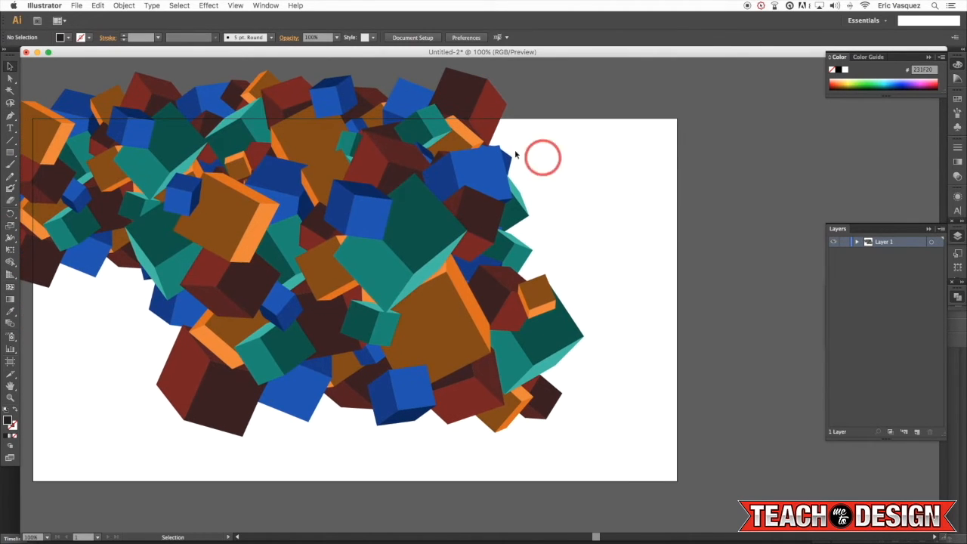
- Duplicate the rotated small cluster over the artboard's upper-right corner and send the copy behind the large cluster
{"action": "left_click_drag", "start_coordinate": [426, 145], "coordinate": [679, 155]}
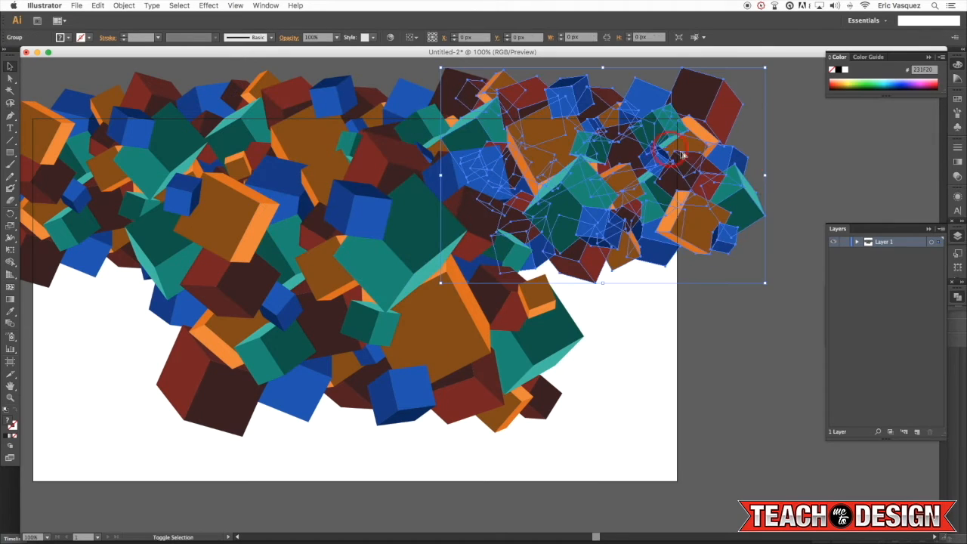
{"action": "key", "text": "super+shift+b"}
{"action": "left_click_drag", "start_coordinate": [554, 317], "coordinate": [571, 287]}
- Duplicate the upper-right small cluster downward and rotate the copy by a quarter turn
{"action": "left_click_drag", "start_coordinate": [612, 132], "coordinate": [613, 301]}
{"action": "left_click_drag", "start_coordinate": [788, 198], "coordinate": [761, 408]}
{"action": "left_click", "coordinate": [782, 349]}
{"action": "left_click_drag", "start_coordinate": [742, 350], "coordinate": [882, 343]}
{"action": "left_click_drag", "start_coordinate": [644, 299], "coordinate": [576, 317]}
- Move the quarter-turned copy to the artboard's lower-left corner, behind the large cluster, and adjust it to fill the left edge
{"action": "left_click_drag", "start_coordinate": [737, 268], "coordinate": [266, 299]}
{"action": "key", "text": "super+shift+a"}
{"action": "left_click_drag", "start_coordinate": [458, 269], "coordinate": [518, 283]}
{"action": "left_click_drag", "start_coordinate": [309, 325], "coordinate": [275, 322]}
{"action": "key", "text": "super+shift+a"}
{"action": "left_click_drag", "start_coordinate": [428, 290], "coordinate": [440, 299]}
{"action": "left_click_drag", "start_coordinate": [289, 394], "coordinate": [276, 397]}
{"action": "key", "text": "super+shift+a"}
{"action": "left_click_drag", "start_coordinate": [494, 330], "coordinate": [477, 338]}
{"action": "left_click_drag", "start_coordinate": [427, 227], "coordinate": [291, 213]}
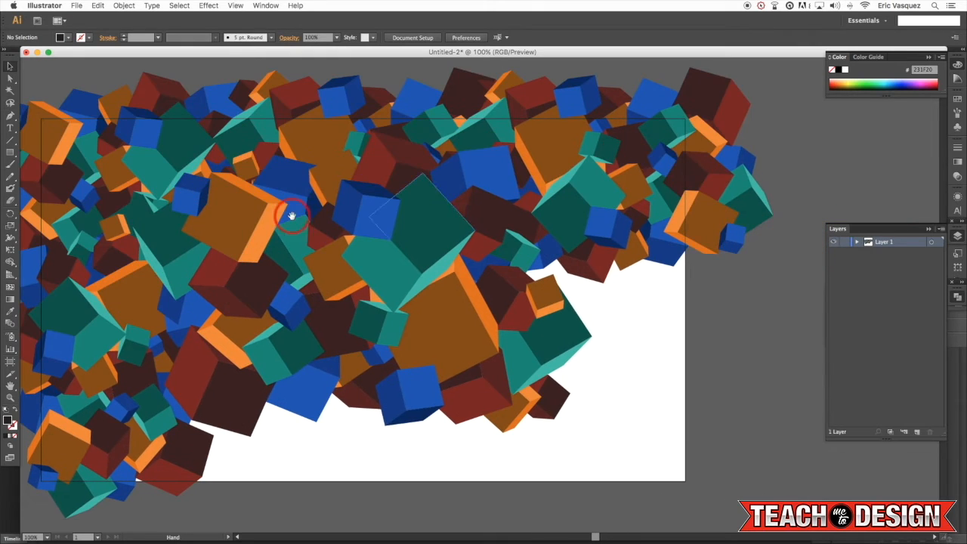
- Duplicate the upper-right small cluster straight down, reflect the copy upside down and place it behind the large cluster
{"action": "left_click_drag", "start_coordinate": [662, 177], "coordinate": [660, 334]}
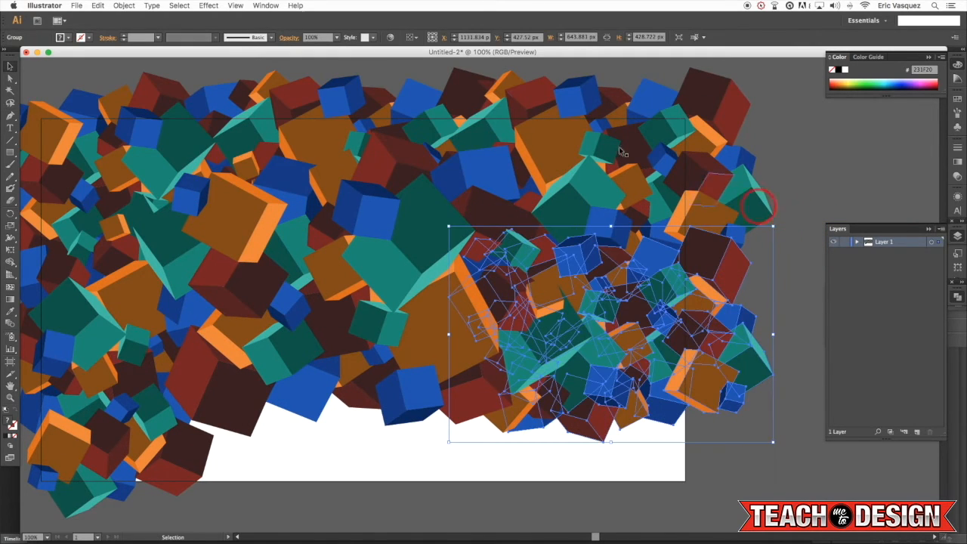
{"action": "left_click", "coordinate": [123, 5]}
{"action": "mouse_move", "coordinate": [140, 17]}
{"action": "left_click", "coordinate": [237, 37]}
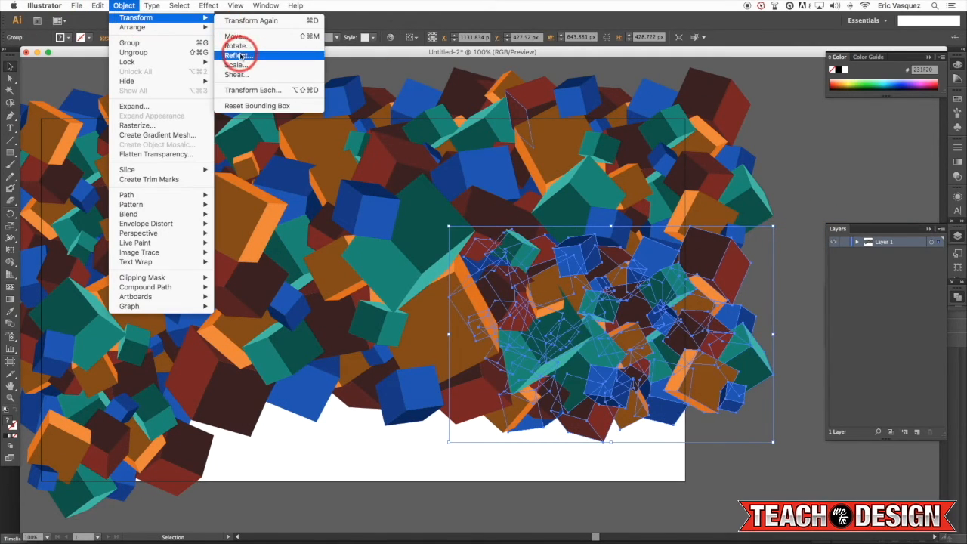
{"action": "left_click", "coordinate": [238, 55]}
{"action": "left_click", "coordinate": [828, 315]}
{"action": "key", "text": "super+shift+a"}
- Nudge the reflected cluster copy slightly outward past the artboard's right edge
{"action": "left_click_drag", "start_coordinate": [602, 293], "coordinate": [625, 233]}
{"action": "left_click", "coordinate": [719, 298]}
{"action": "mouse_move", "coordinate": [720, 298]}
{"action": "left_mouse_down"}
{"action": "mouse_move", "coordinate": [744, 298]}
{"action": "mouse_move", "coordinate": [729, 287]}
{"action": "left_mouse_up"}
{"action": "key", "text": "super+shift+a"}
{"action": "left_click_drag", "start_coordinate": [662, 357], "coordinate": [694, 379]}
- Duplicate the reflected cluster to the artboard's lower edge, beside the lower-left copy, and place it behind the large cluster
{"action": "left_click_drag", "start_coordinate": [731, 302], "coordinate": [412, 373]}
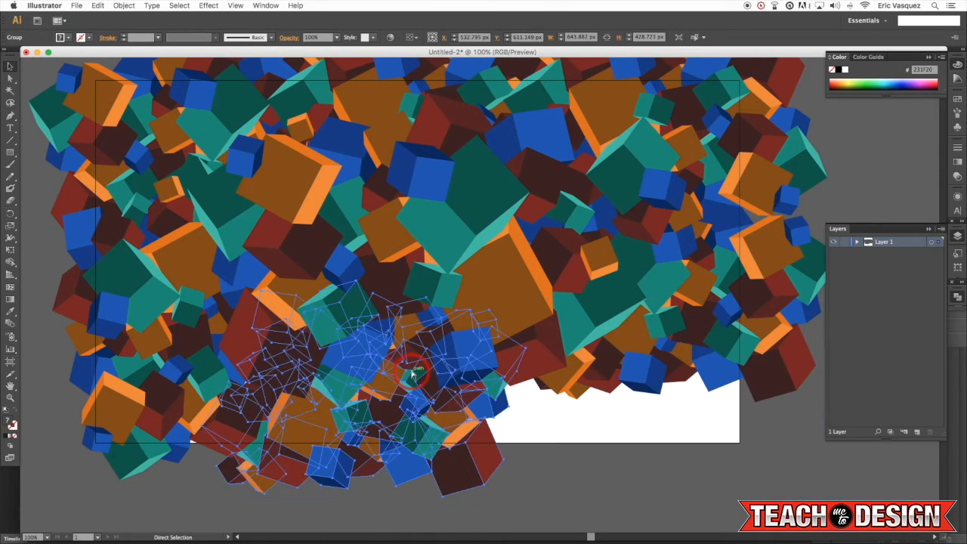
{"action": "left_click_drag", "start_coordinate": [409, 332], "coordinate": [381, 338]}
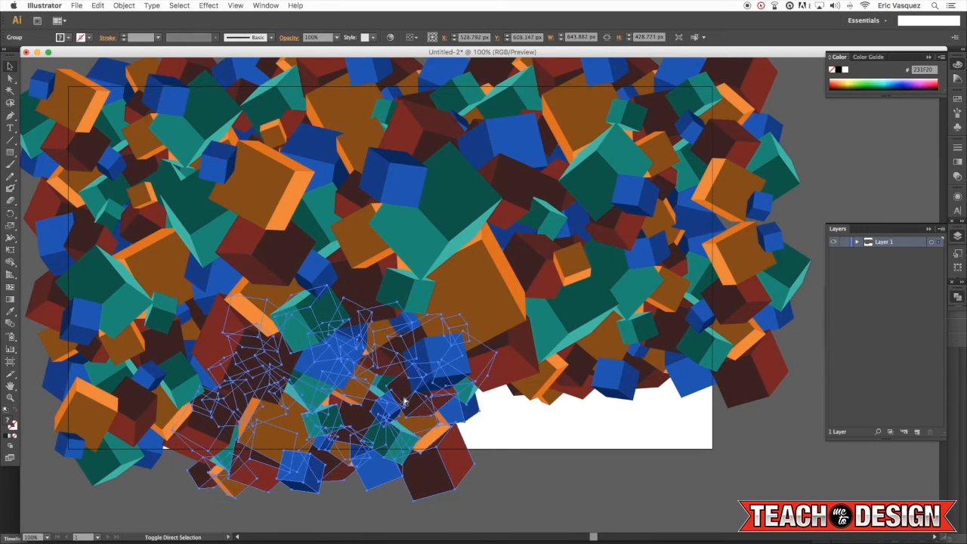
{"action": "key", "text": "super+shift+a"}
{"action": "left_click_drag", "start_coordinate": [469, 278], "coordinate": [410, 300]}
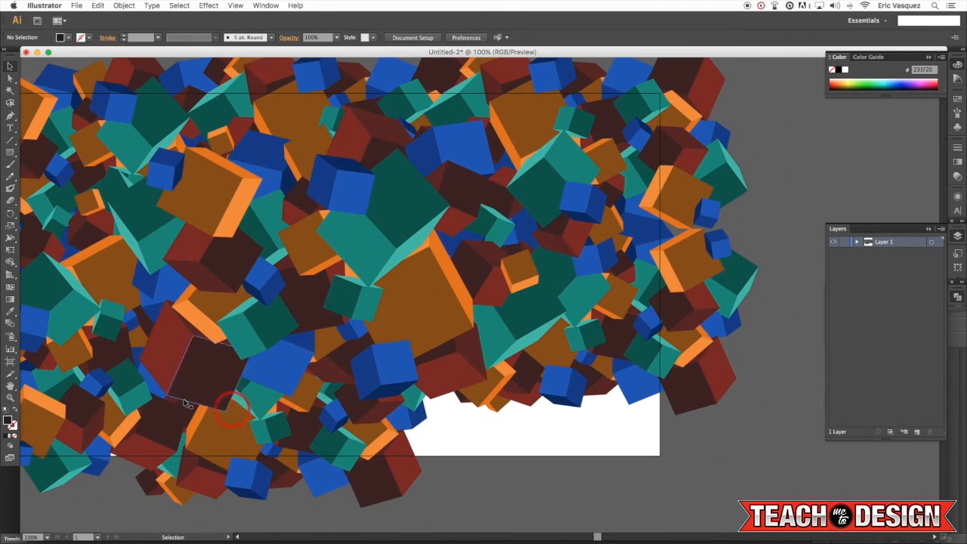
- Duplicate the lower-edge cluster to the right so that it fills the artboard's remaining lower-right gap
{"action": "left_click", "coordinate": [244, 429]}
{"action": "left_click_drag", "start_coordinate": [237, 427], "coordinate": [478, 428]}
{"action": "left_click_drag", "start_coordinate": [683, 295], "coordinate": [757, 245]}
{"action": "left_click", "coordinate": [767, 244]}
{"action": "left_click_drag", "start_coordinate": [560, 244], "coordinate": [571, 266]}
{"action": "left_click_drag", "start_coordinate": [487, 244], "coordinate": [516, 261]}
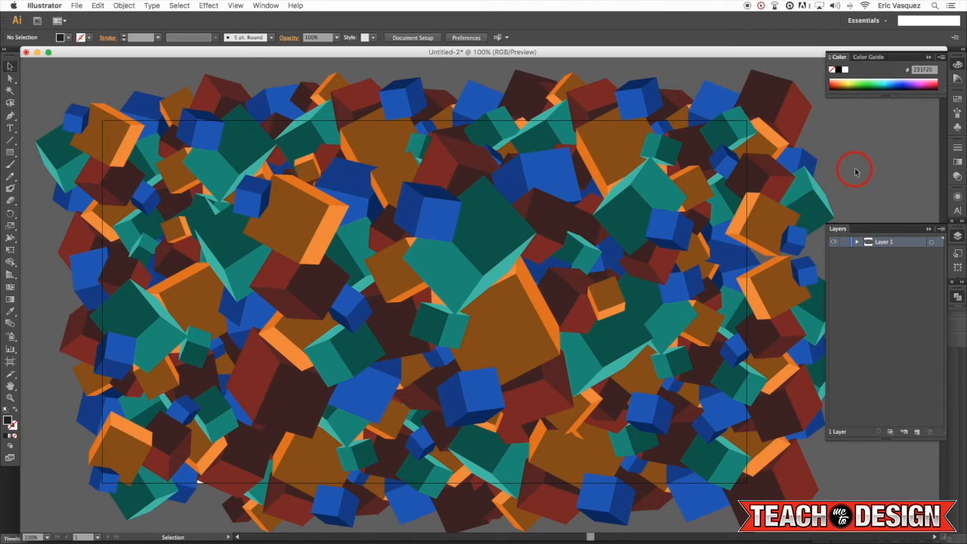
- Select all the cube clusters on the artboard and group them into one object
{"action": "key", "text": "super+minus"}
{"action": "scroll", "coordinate": [725, 120], "scroll_direction": "up", "scroll_amount": 1}
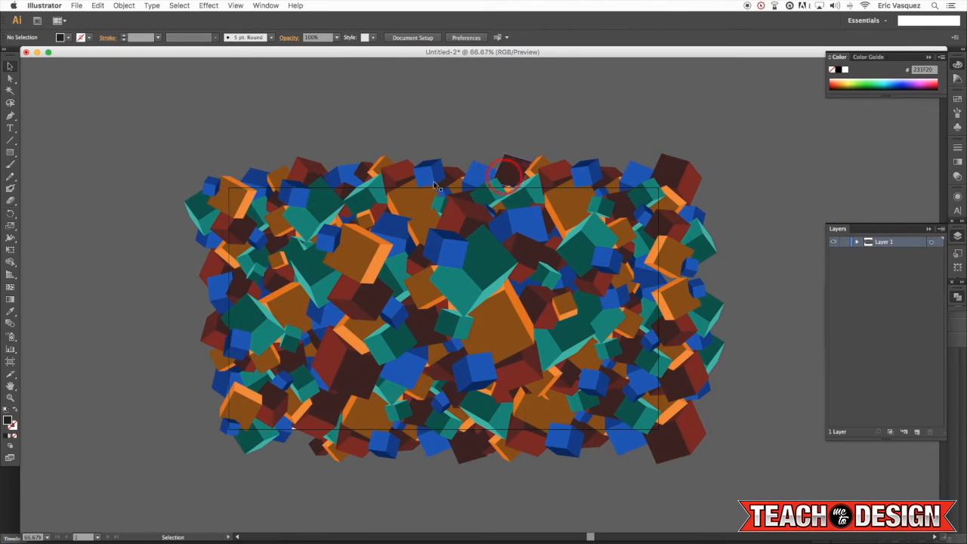
{"action": "left_click", "coordinate": [711, 123]}
{"action": "left_click", "coordinate": [711, 123]}
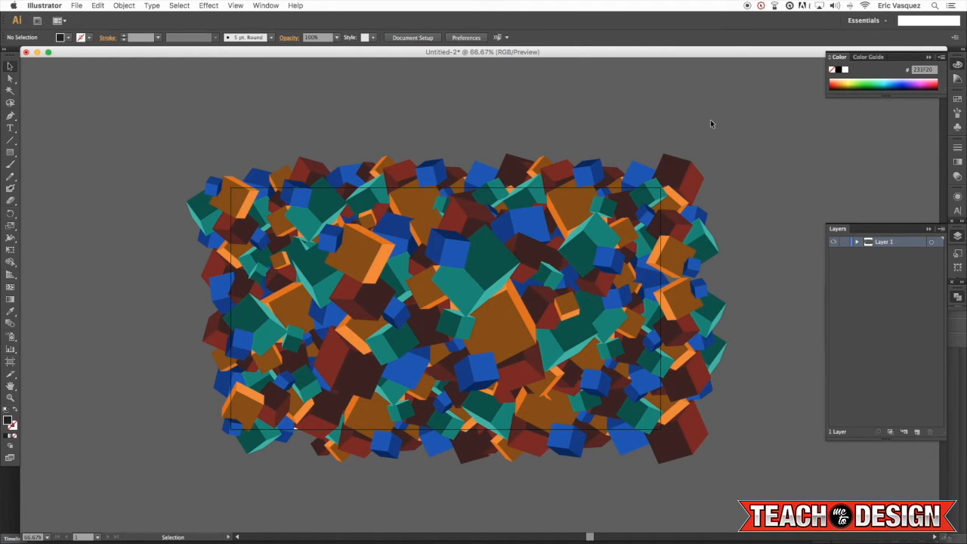
{"action": "key", "text": "super+a"}
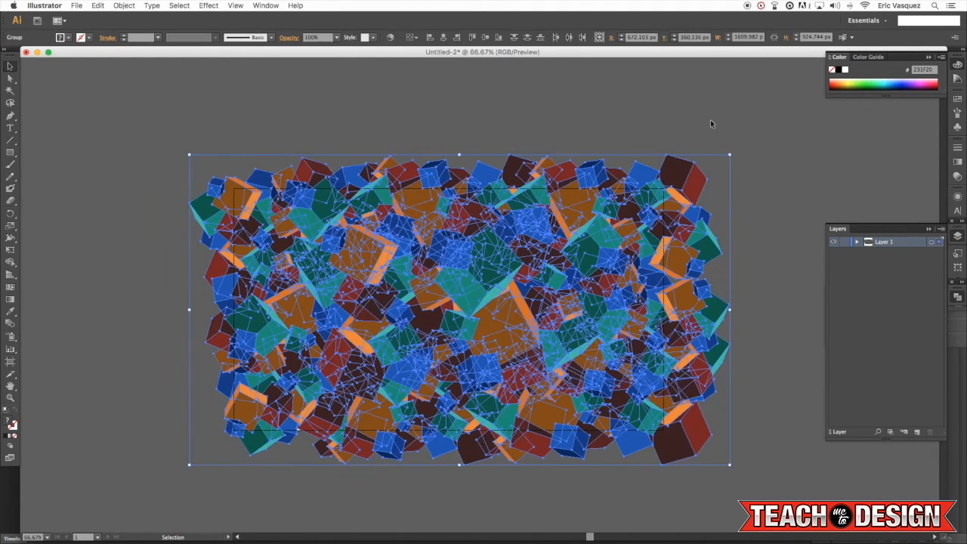
{"action": "key", "text": "super+g"}
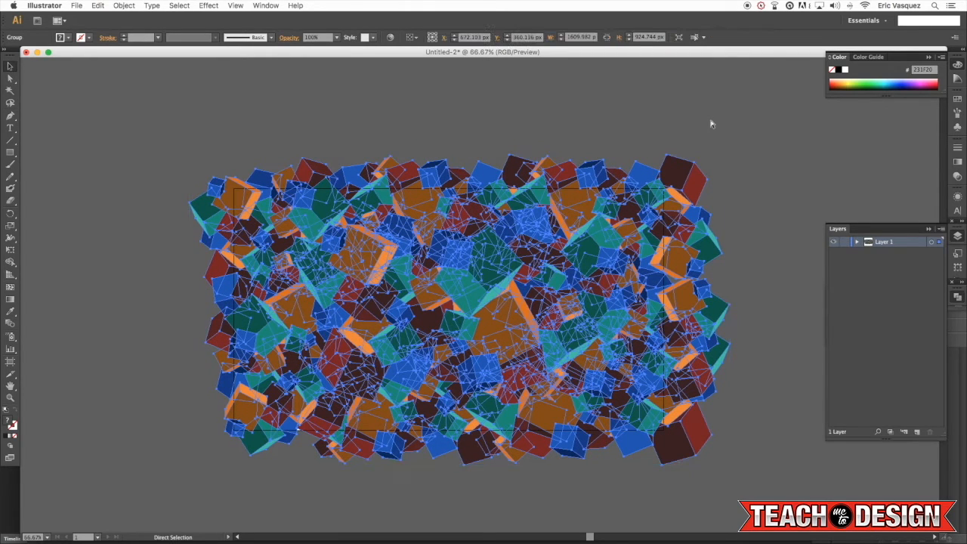
- Copy the entire grouped cube pattern and switch to Photoshop
{"action": "left_click", "coordinate": [711, 123]}
{"action": "left_click", "coordinate": [418, 100]}
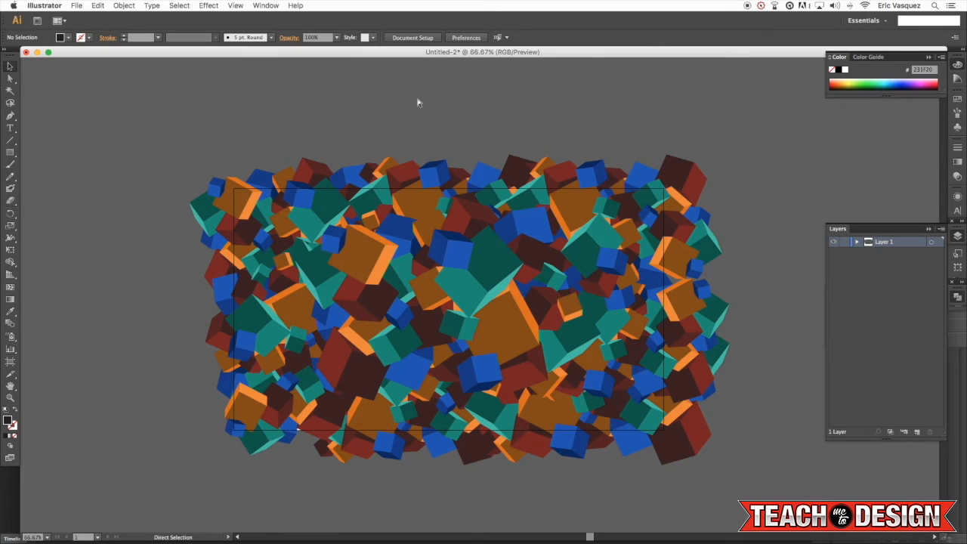
{"action": "key", "text": "super+a"}
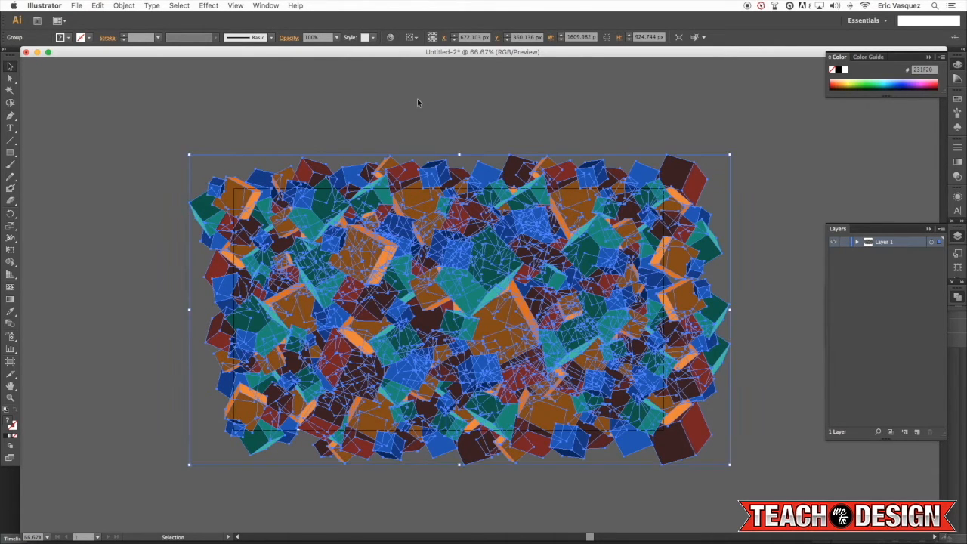
{"action": "key", "text": "super+Tab"}
{"action": "key", "text": "super+Tab"}
{"action": "key", "text": "super+Tab"}
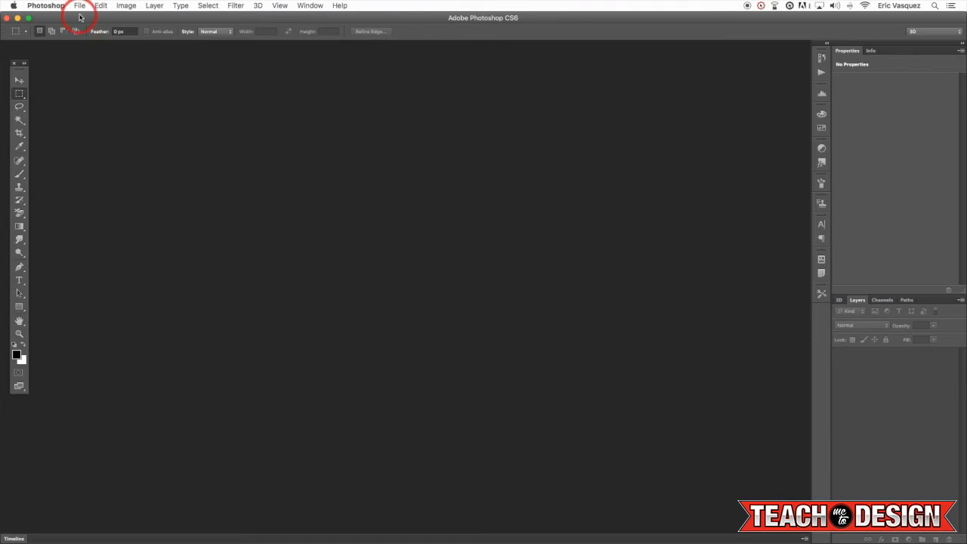
- Create a new document 1280 pixels wide and 720 pixels high
{"action": "left_click", "coordinate": [80, 5]}
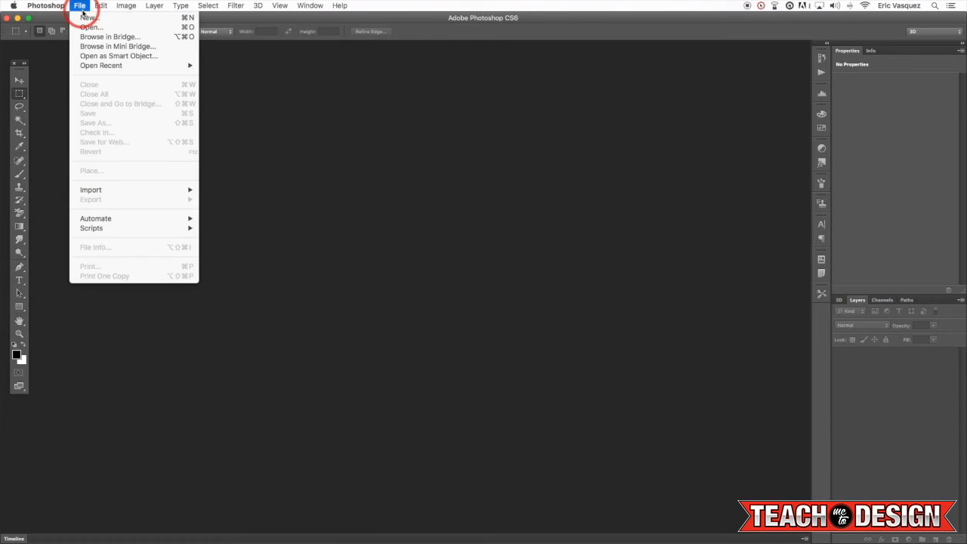
{"action": "left_click", "coordinate": [85, 17]}
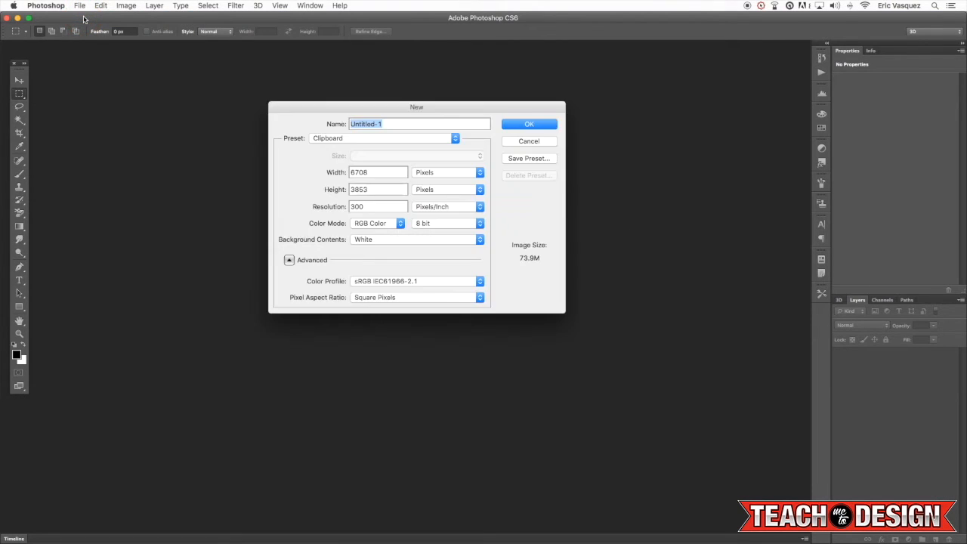
{"action": "left_click_drag", "start_coordinate": [371, 173], "coordinate": [281, 169]}
{"action": "type", "text": "1280"}
{"action": "key", "text": "Tab"}
{"action": "type", "text": "7"}
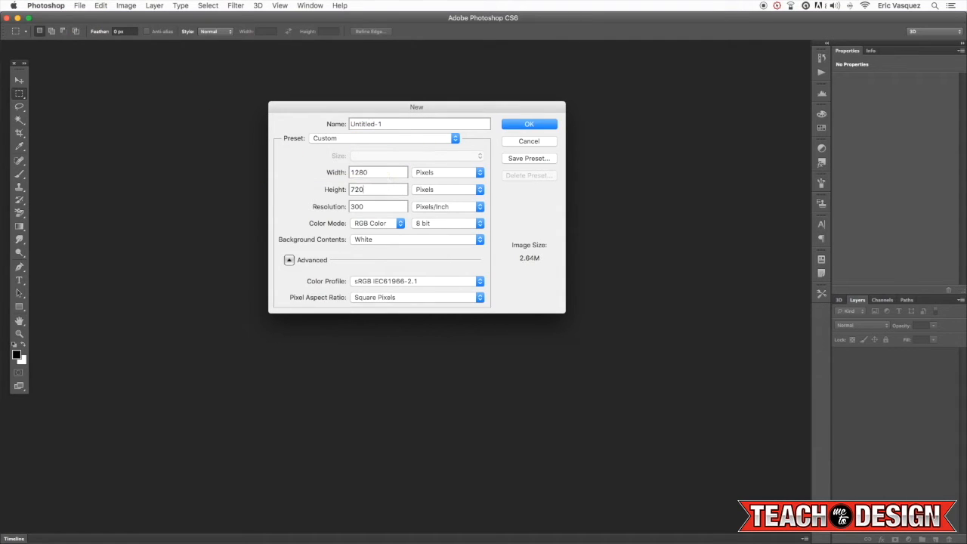
{"action": "key", "text": "Return"}
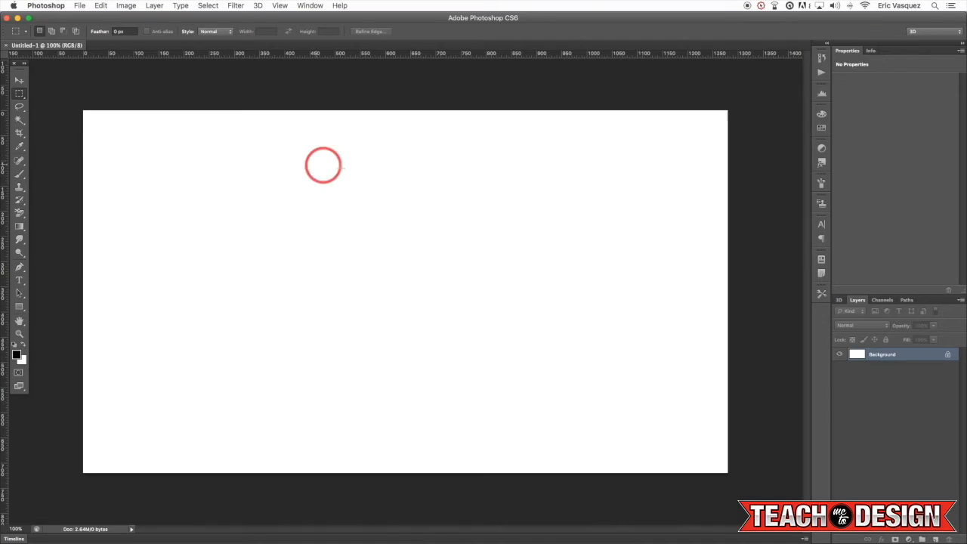
- Paste the copied cube pattern into the new document as a Smart Object
{"action": "key", "text": "v"}
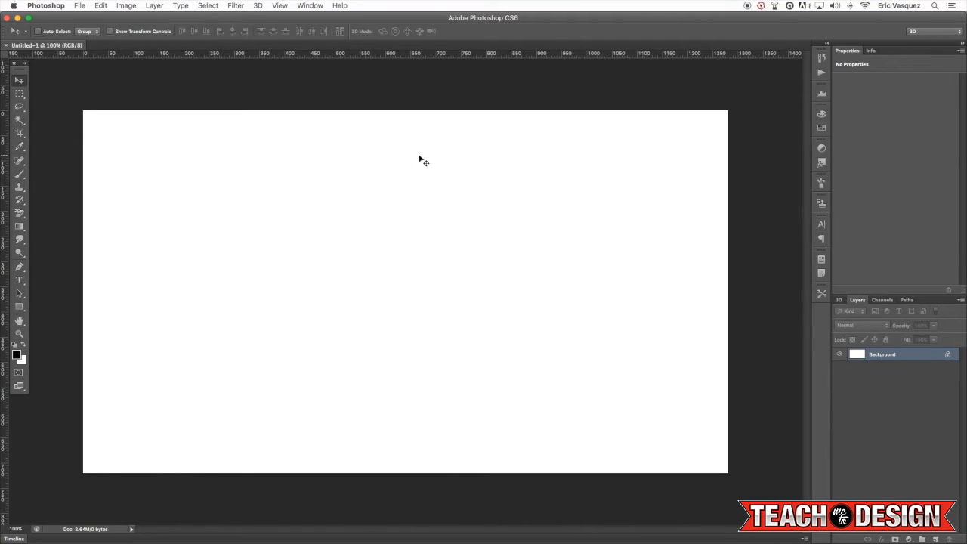
{"action": "key", "text": "super+v"}
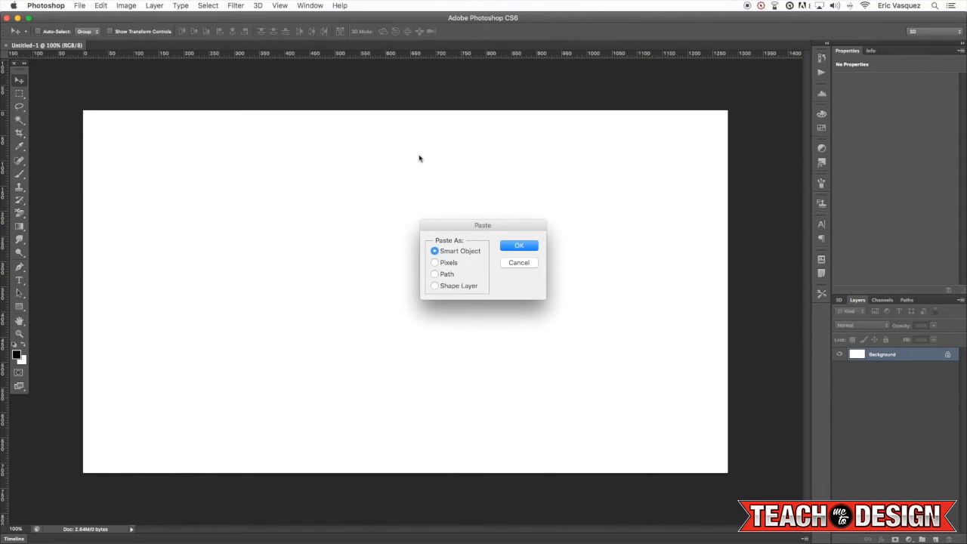
{"action": "left_click", "coordinate": [524, 246]}
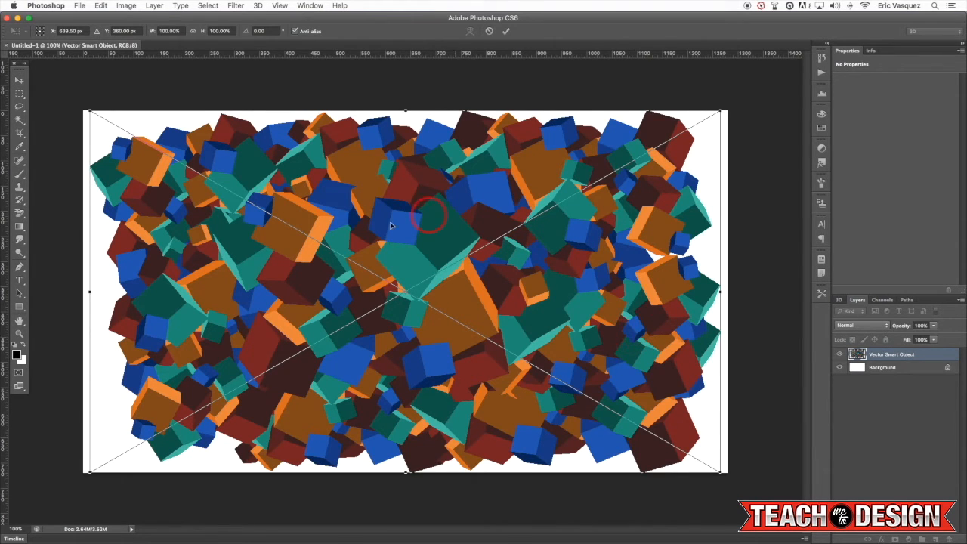
- Scale the pasted cube pattern proportionally beyond the canvas edges until it covers all the white areas, and commit the placement
{"action": "key", "text": "super+minus"}
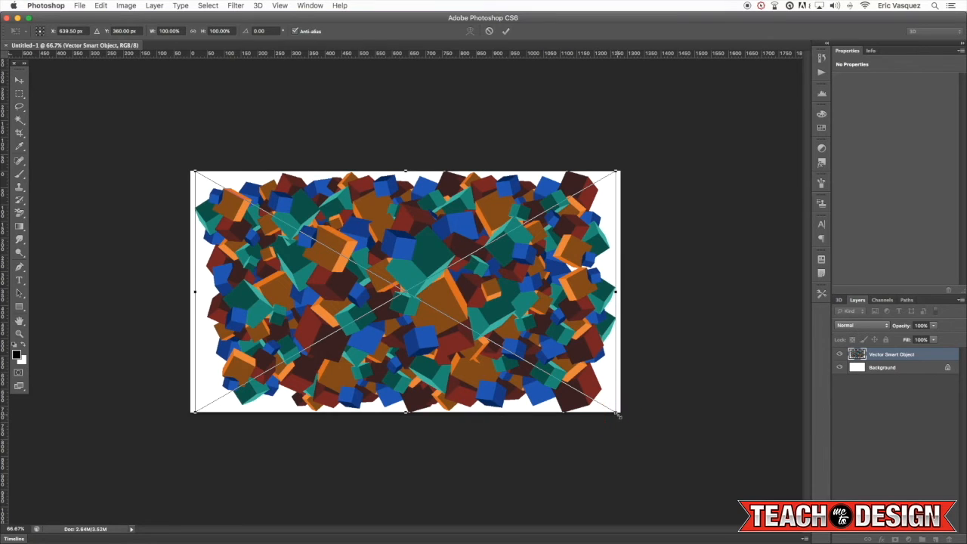
{"action": "left_click_drag", "start_coordinate": [617, 414], "coordinate": [653, 449]}
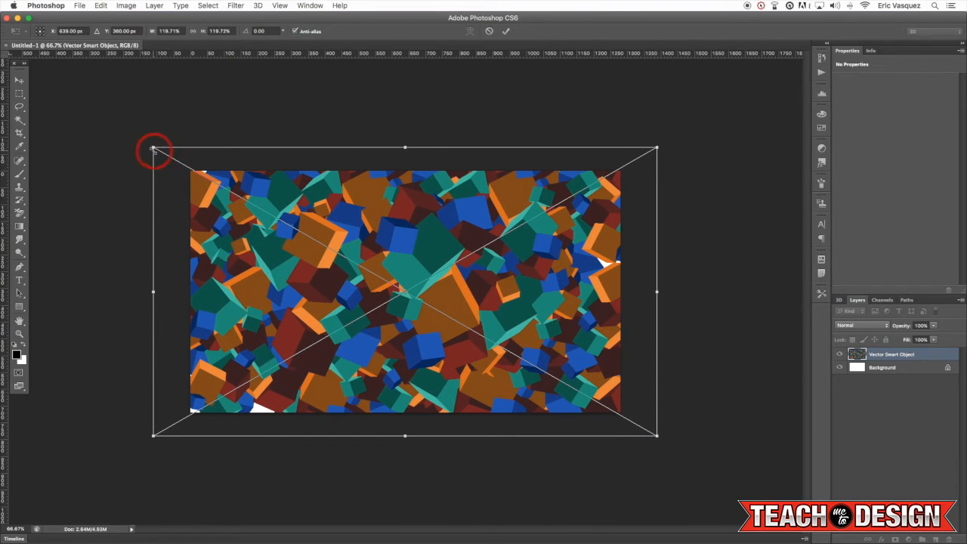
{"action": "left_click_drag", "start_coordinate": [152, 148], "coordinate": [144, 142]}
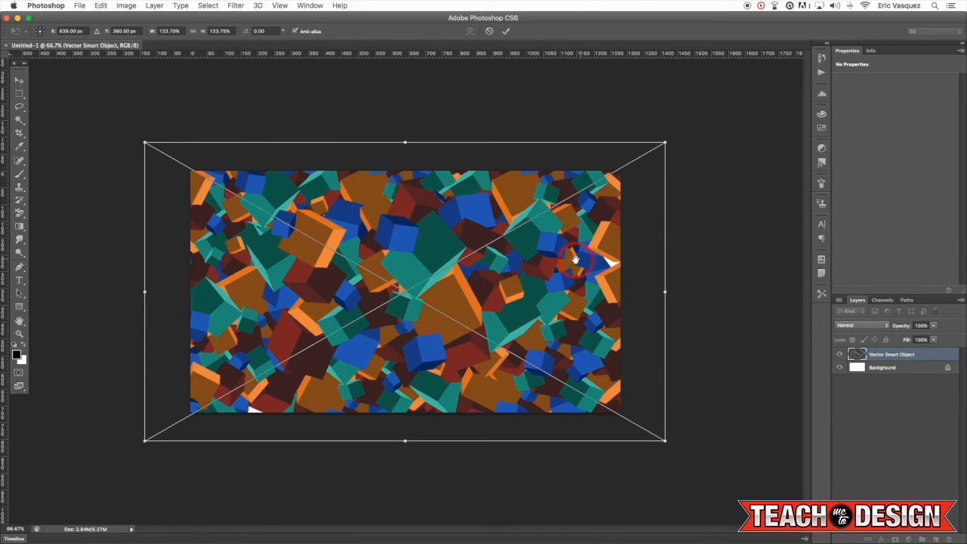
{"action": "left_click_drag", "start_coordinate": [665, 143], "coordinate": [685, 130]}
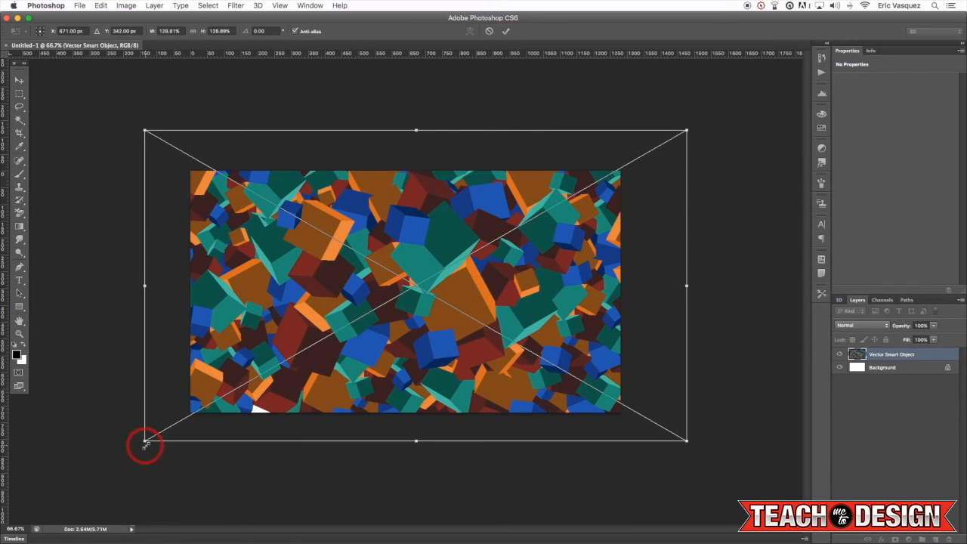
{"action": "left_click_drag", "start_coordinate": [144, 442], "coordinate": [128, 451]}
{"action": "key", "text": "Return"}
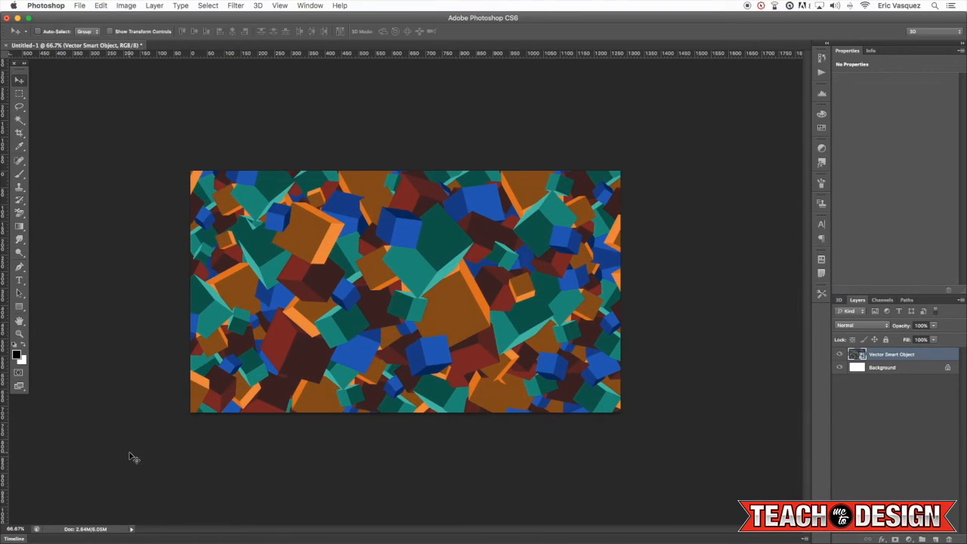
- Rename the Vector Smart Object layer to CUBES
{"action": "left_click", "coordinate": [724, 261]}
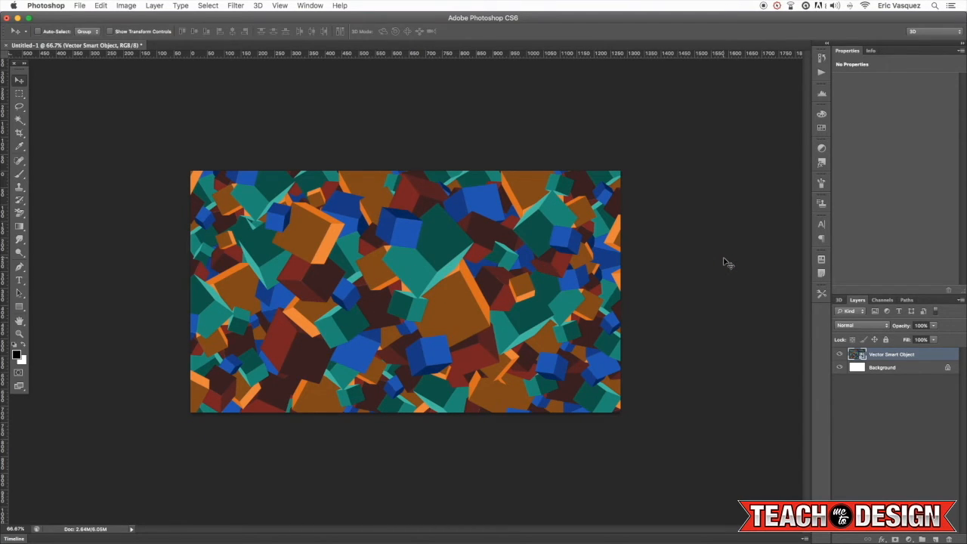
{"action": "key", "text": "super+plus"}
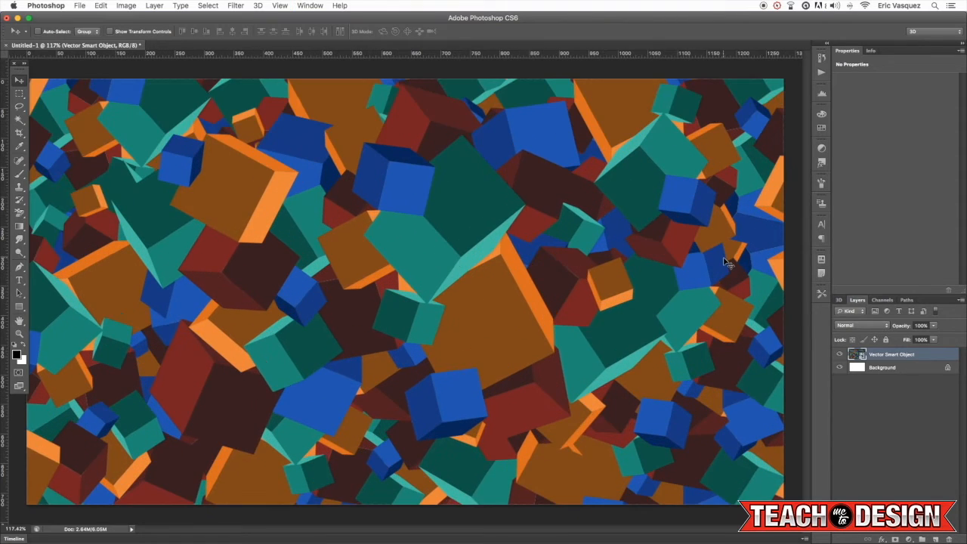
{"action": "left_click", "coordinate": [299, 276]}
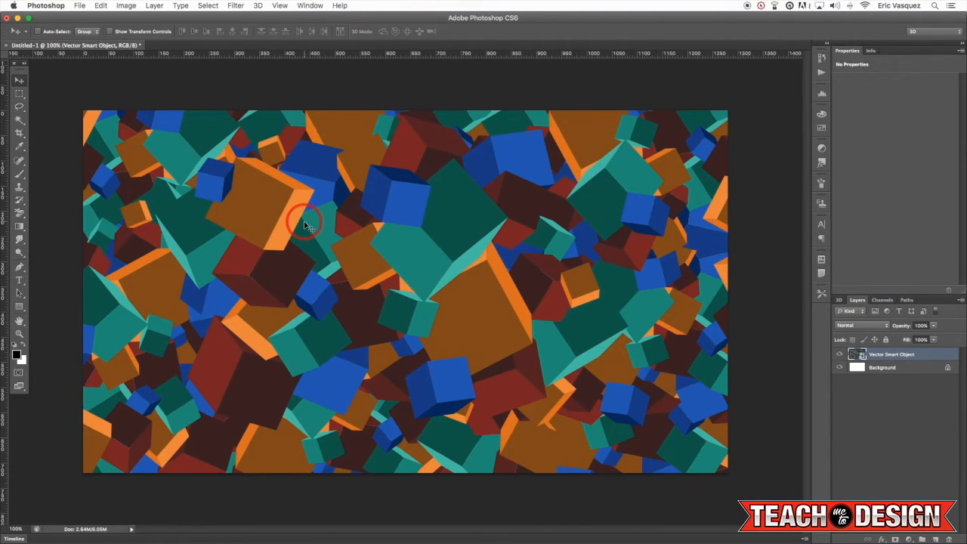
{"action": "left_click", "coordinate": [887, 357]}
{"action": "double_click", "coordinate": [887, 355]}
{"action": "type", "text": "CuBES"}
{"action": "key", "text": "Return"}
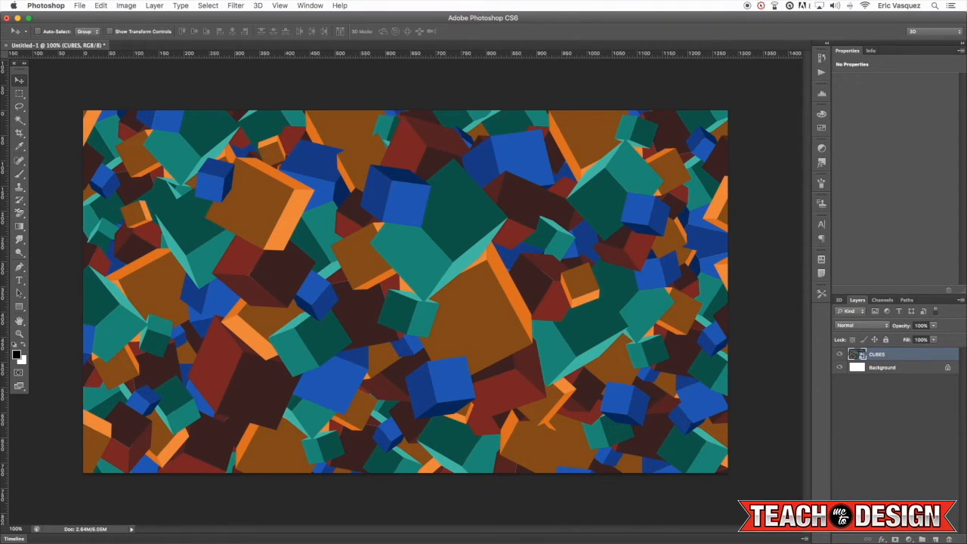
- Convert the locked Background layer into a regular layer and delete it
{"action": "double_click", "coordinate": [881, 367]}
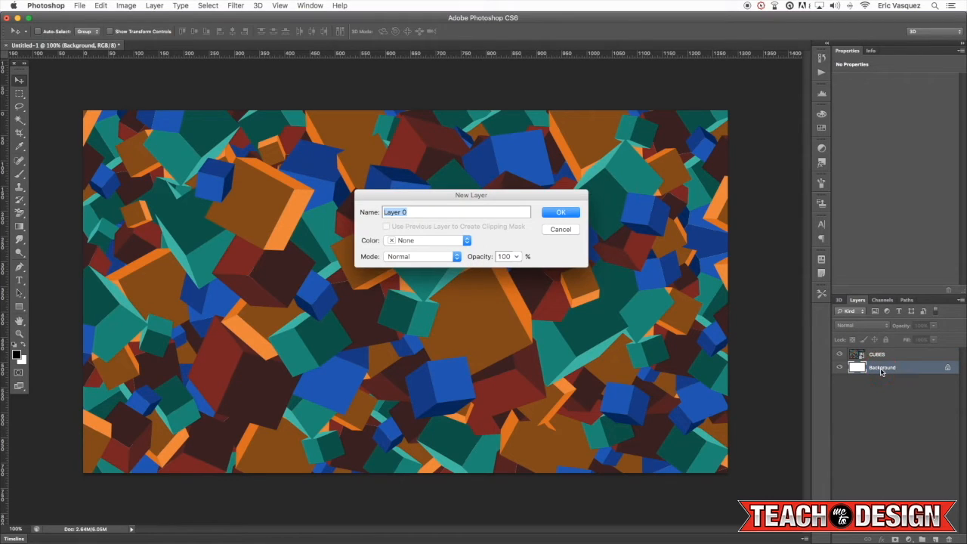
{"action": "key", "text": "Return"}
{"action": "key", "text": "Delete"}
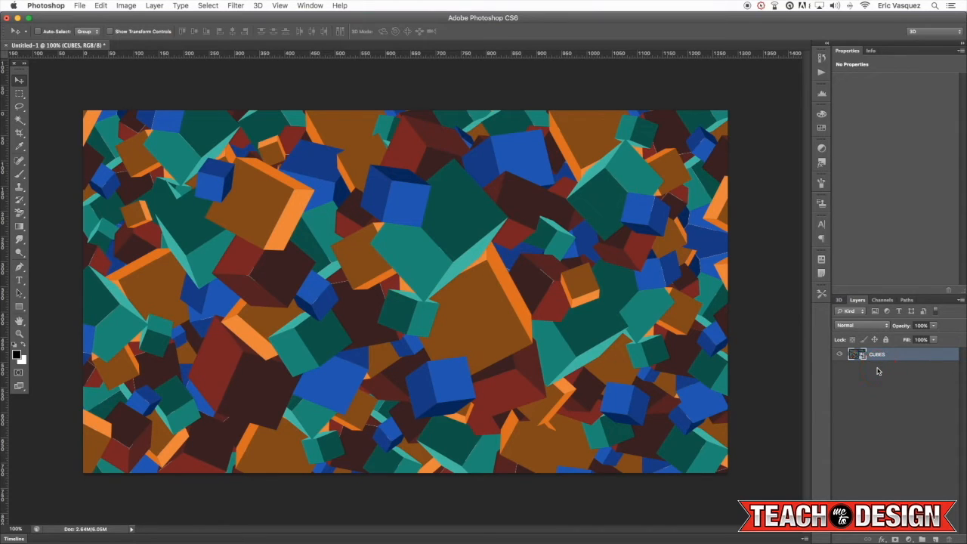
- Add a Curves adjustment layer and darken the shadows with a curve point at input 71, output 51
{"action": "left_click", "coordinate": [909, 539]}
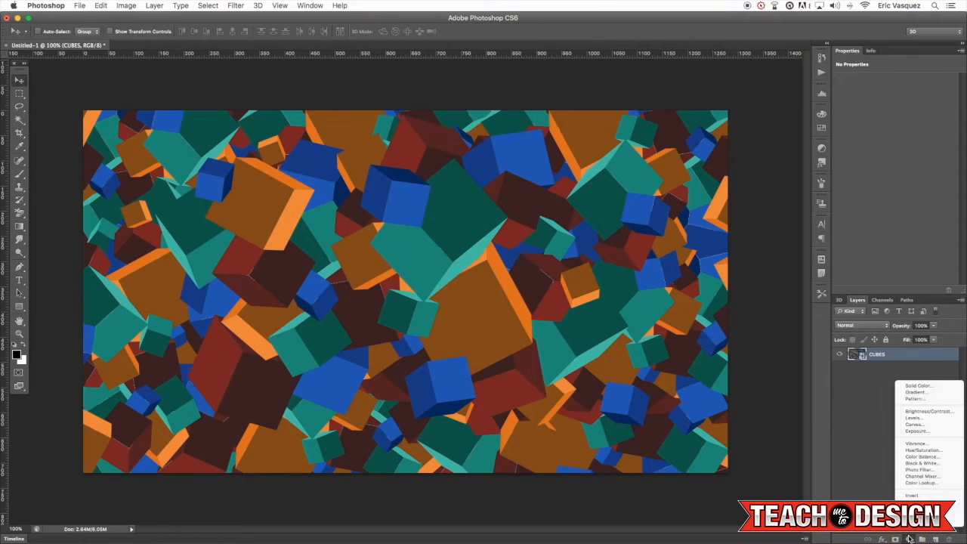
{"action": "left_click", "coordinate": [920, 429]}
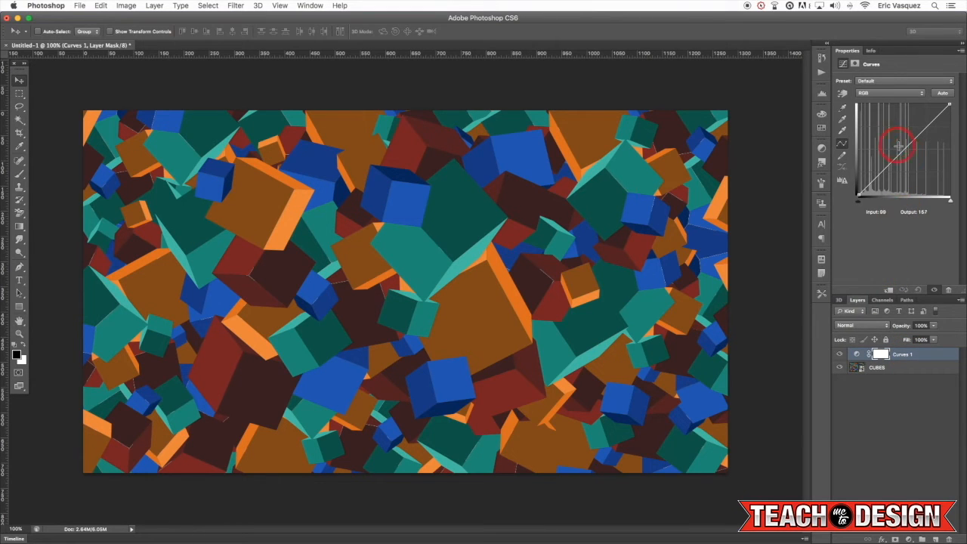
{"action": "left_click_drag", "start_coordinate": [903, 151], "coordinate": [924, 132]}
{"action": "left_click_drag", "start_coordinate": [883, 173], "coordinate": [884, 177]}
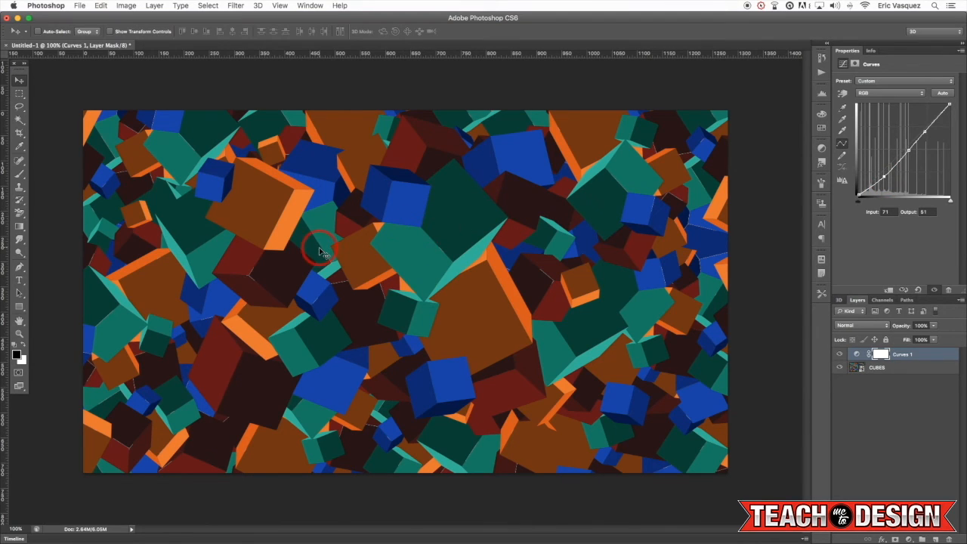
- Add a new empty layer directly above the CUBES layer
{"action": "key", "text": "super+plus"}
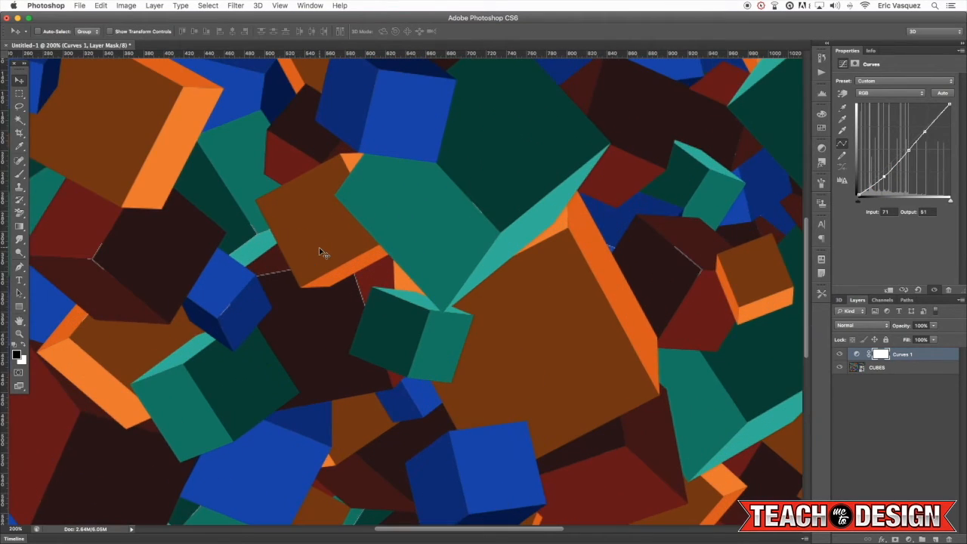
{"action": "mouse_move", "coordinate": [358, 299]}
{"action": "left_mouse_down"}
{"action": "mouse_move", "coordinate": [356, 275]}
{"action": "mouse_move", "coordinate": [367, 298]}
{"action": "mouse_move", "coordinate": [233, 313]}
{"action": "mouse_move", "coordinate": [249, 297]}
{"action": "left_mouse_up"}
{"action": "key", "text": "super+minus"}
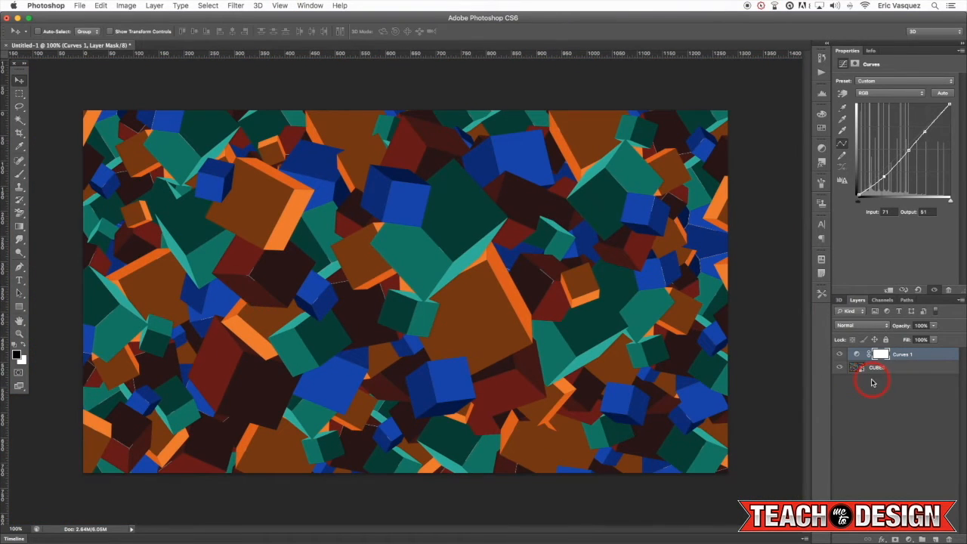
{"action": "left_click", "coordinate": [899, 373]}
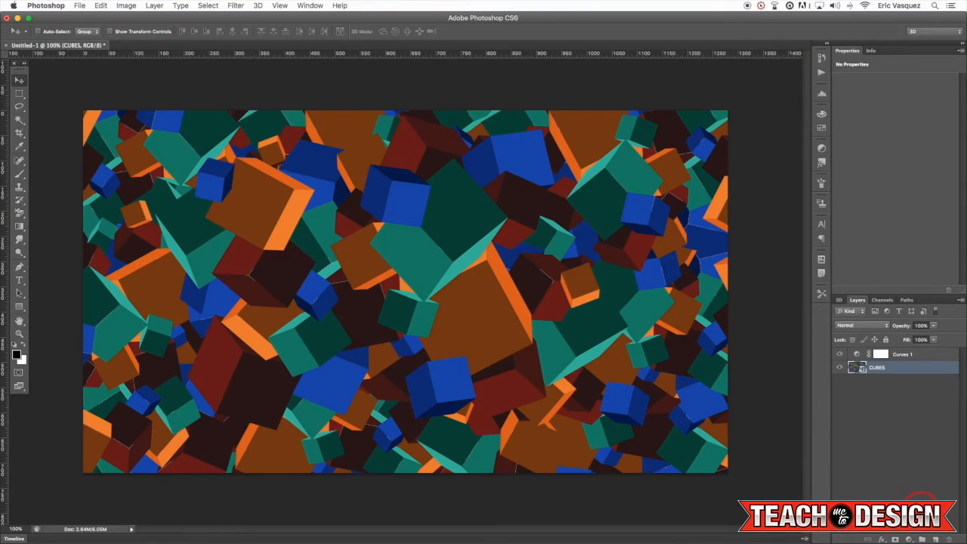
{"action": "left_click", "coordinate": [936, 538]}
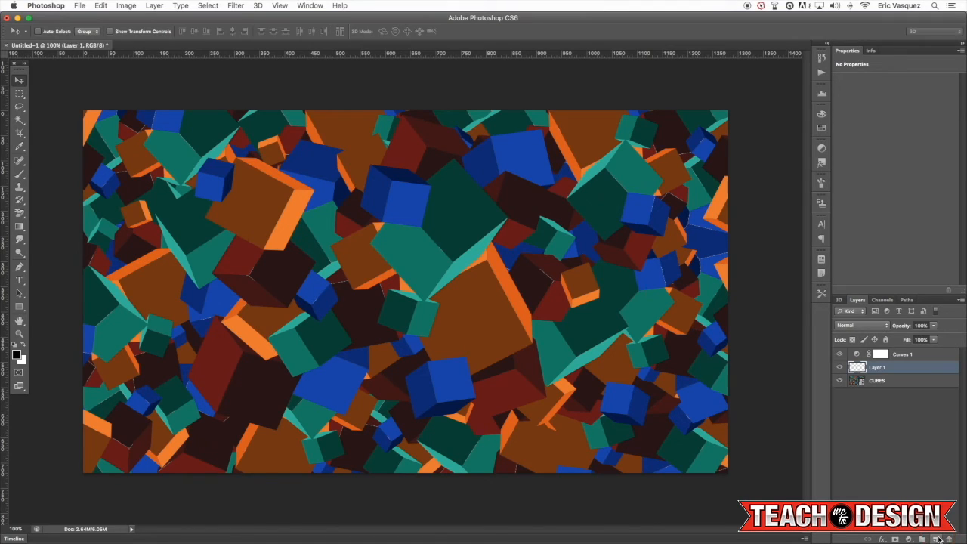
- Sample the dark green from a cube face, fill the new layer with it, and place it beneath the CUBES layer
{"action": "key", "text": "g"}
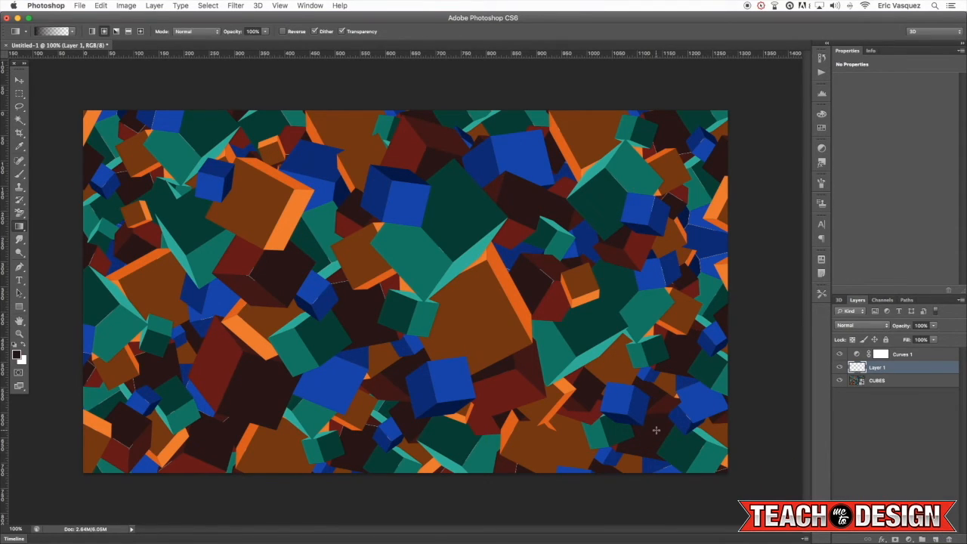
{"action": "left_click", "coordinate": [530, 280], "text": "alt"}
{"action": "left_click", "coordinate": [534, 277], "text": "alt"}
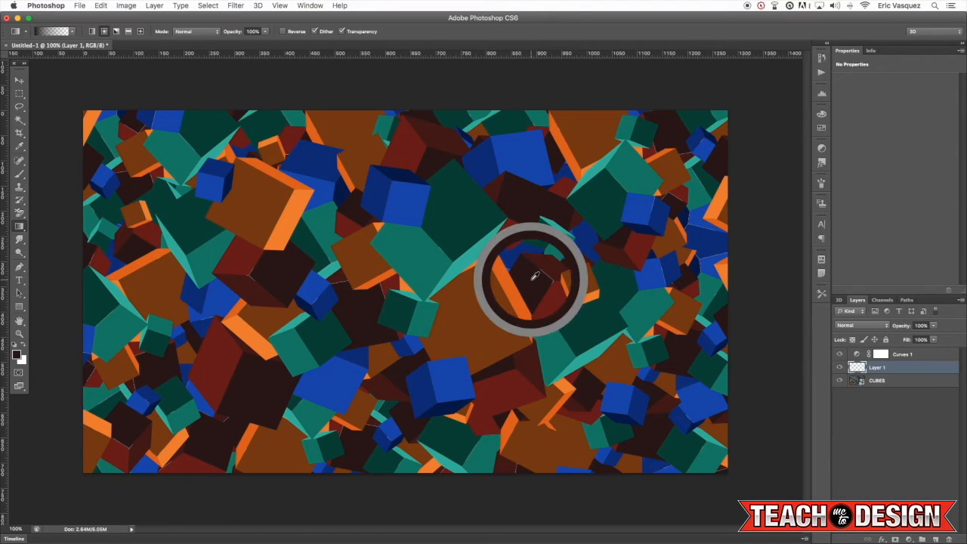
{"action": "left_click_drag", "start_coordinate": [534, 276], "coordinate": [596, 325]}
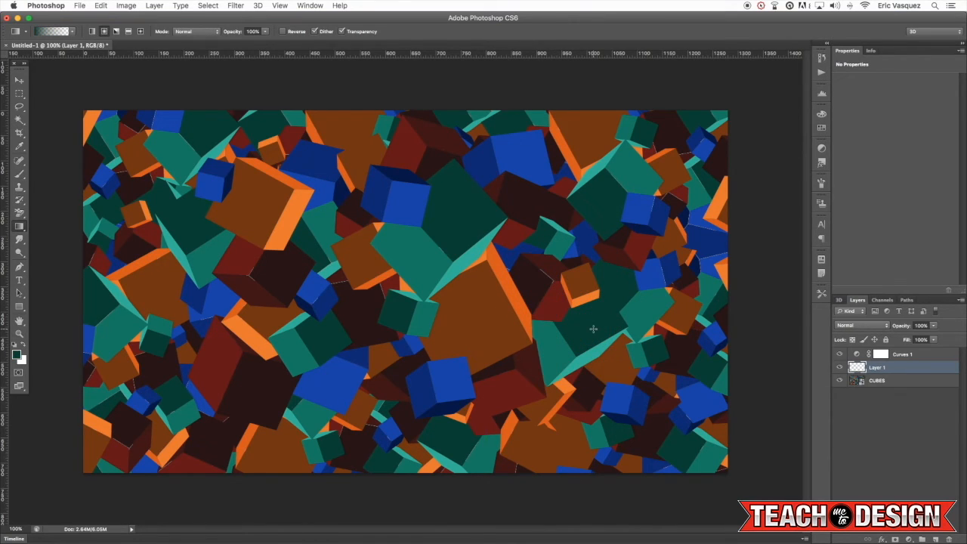
{"action": "left_click", "coordinate": [21, 358]}
{"action": "key", "text": "alt+BackSpace"}
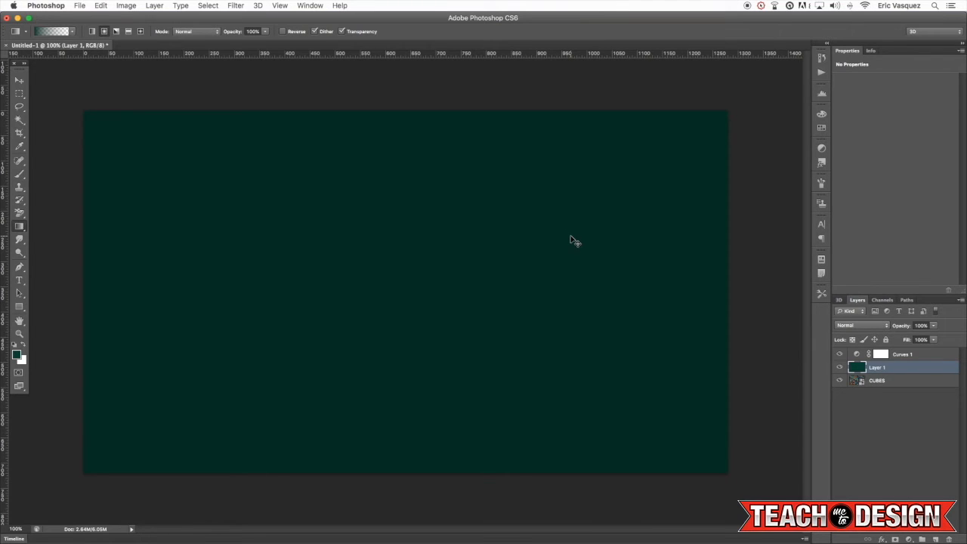
{"action": "key", "text": "super+bracketleft"}
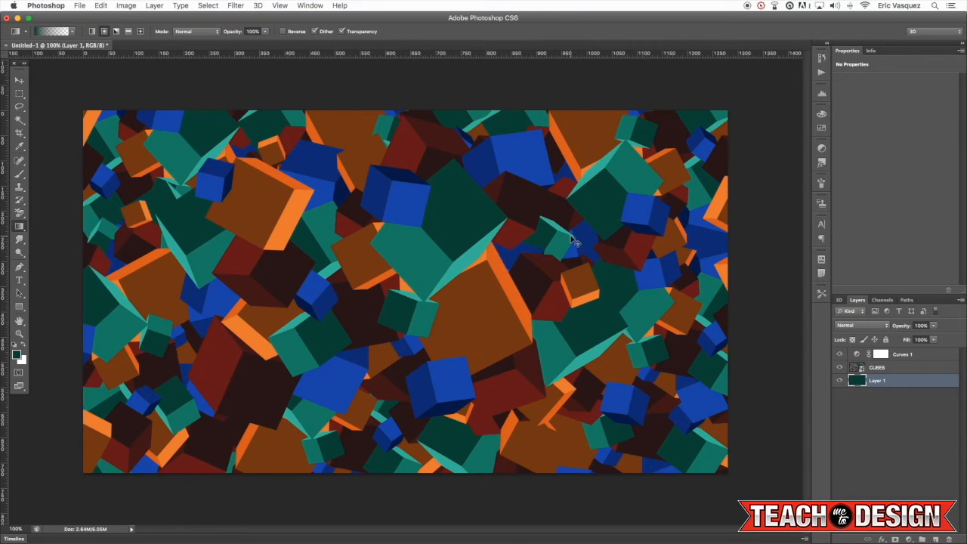
- Raise the green-filled layer to the top of the layer stack, and return it beneath the CUBES layer
{"action": "key", "text": "super+bracketright"}
{"action": "key", "text": "super+bracketright"}
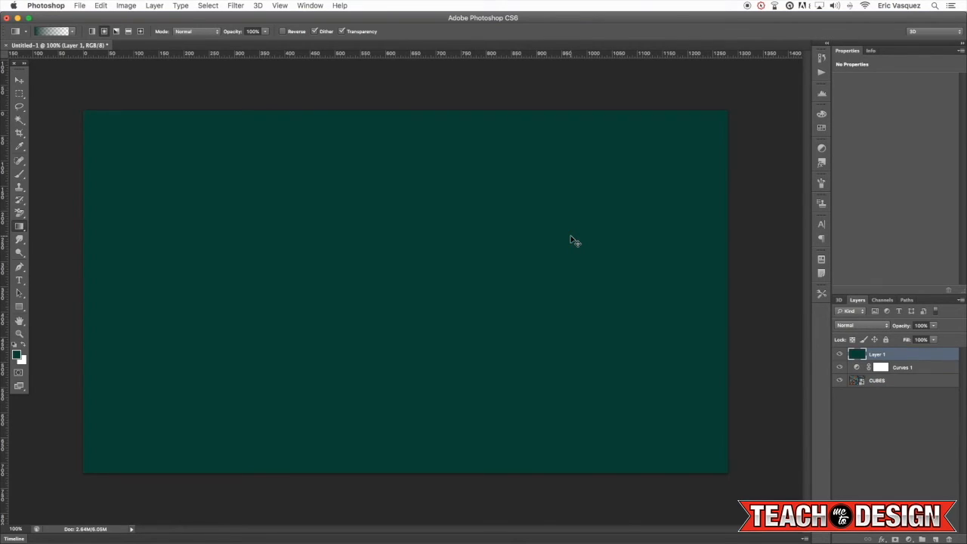
{"action": "key", "text": "super+bracketleft"}
{"action": "key", "text": "super+bracketleft"}
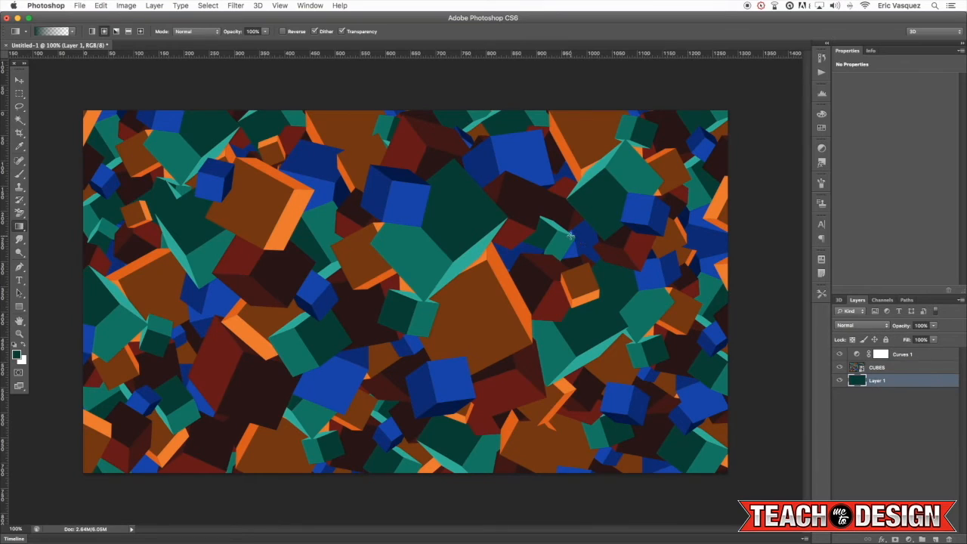
- Rename the green-filled layer as BACKGROUND
{"action": "left_click", "coordinate": [880, 382]}
{"action": "type", "text": "BACKGROUND"}
{"action": "key", "text": "Return"}
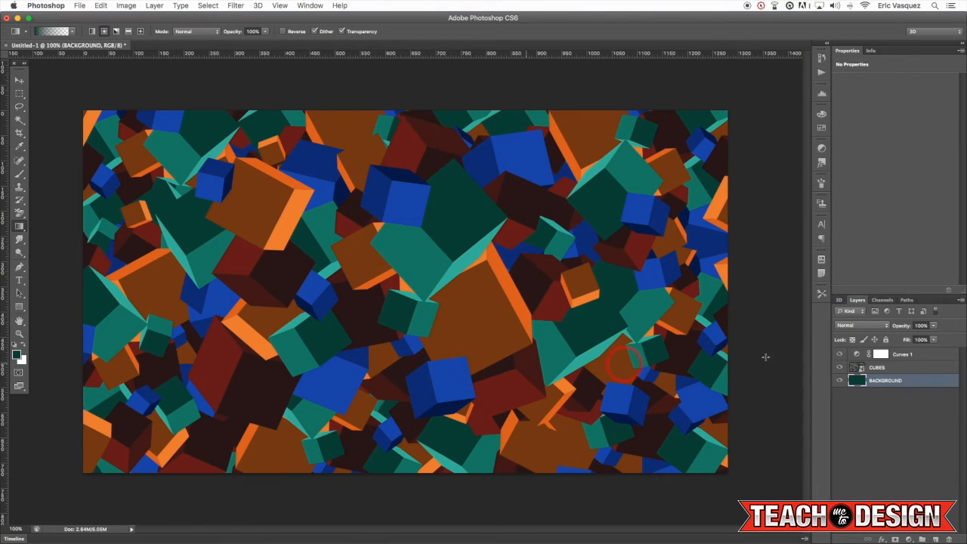
- Compare the artwork with the Curves adjustment hidden and shown, and add a Gradient Map adjustment layer directly above the CUBES layer
{"action": "left_click", "coordinate": [918, 368]}
{"action": "left_click", "coordinate": [840, 354]}
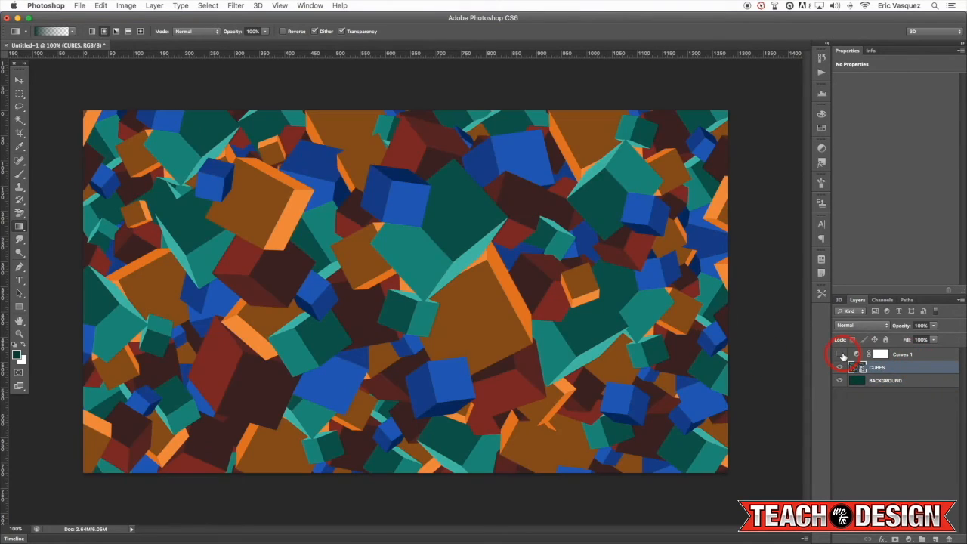
{"action": "left_click", "coordinate": [839, 354]}
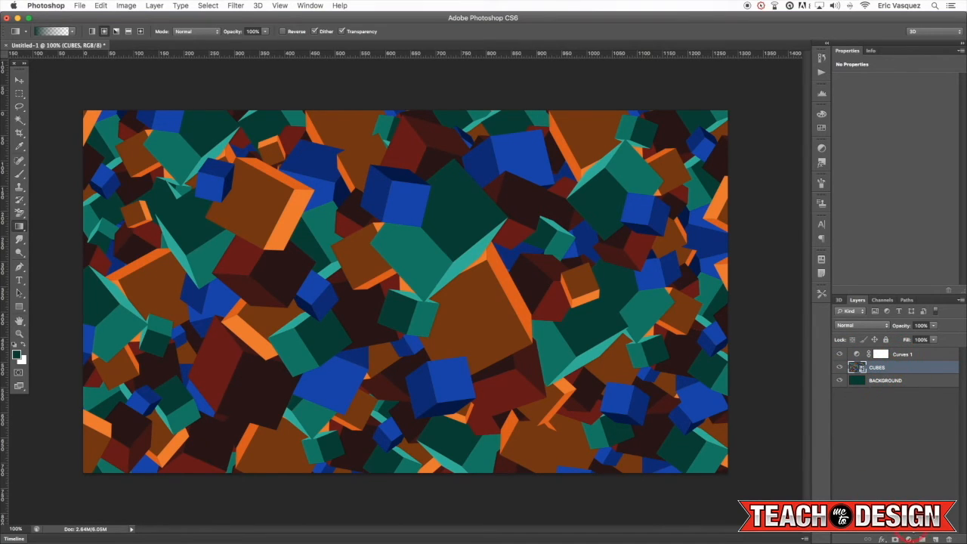
{"action": "left_click", "coordinate": [909, 539]}
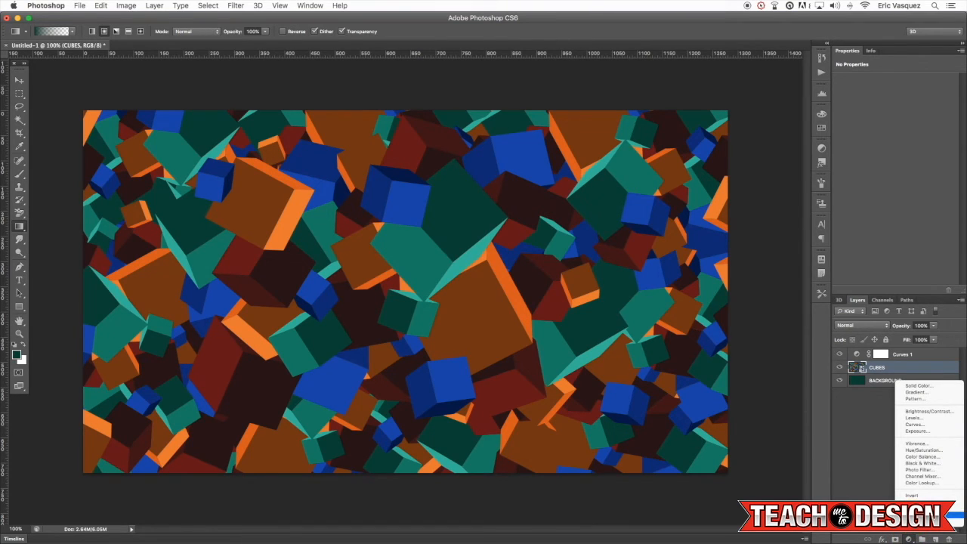
{"action": "left_click", "coordinate": [920, 514]}
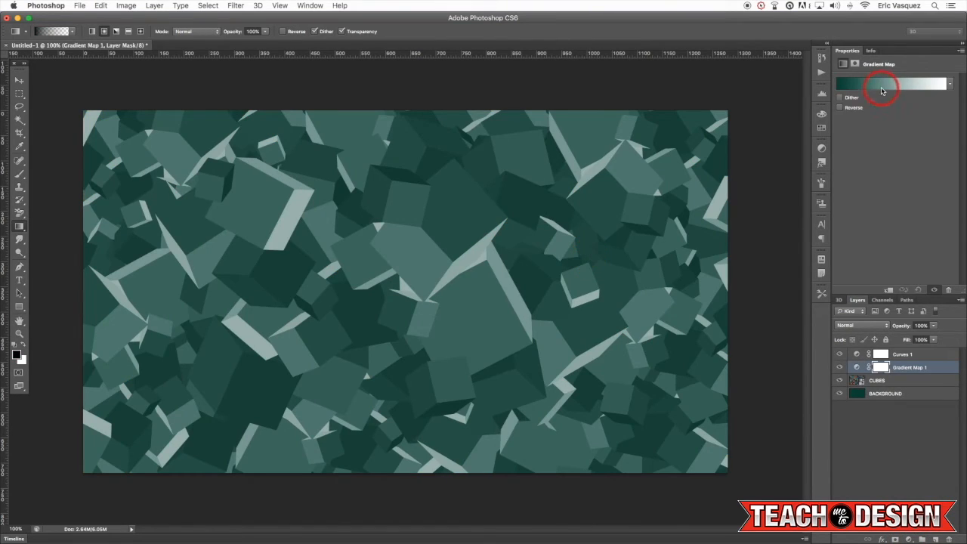
- Open the gradient map's gradient for editing and recolor its dark starting stop to a fully saturated bright green
{"action": "left_click", "coordinate": [881, 91]}
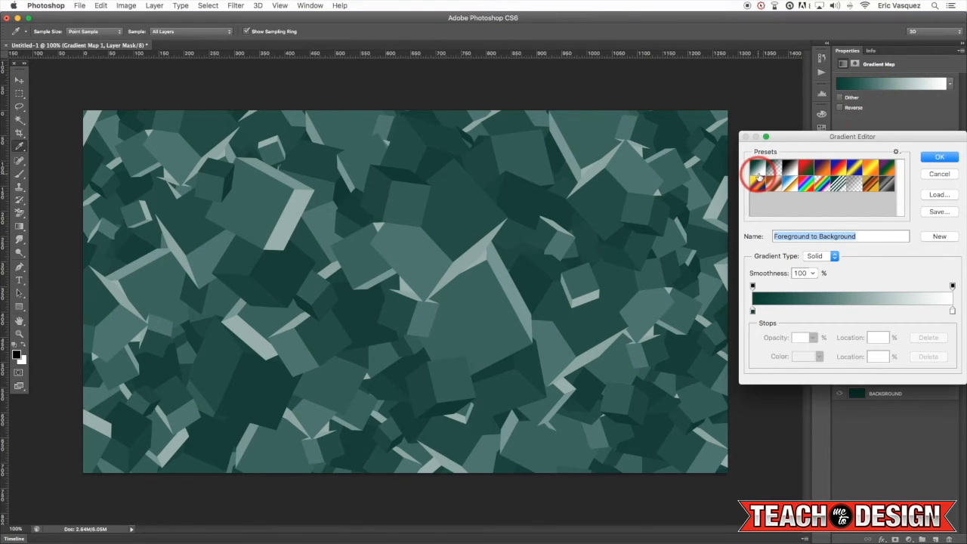
{"action": "left_click", "coordinate": [752, 311]}
{"action": "double_click", "coordinate": [752, 311]}
{"action": "left_click", "coordinate": [791, 215]}
{"action": "left_click", "coordinate": [807, 246]}
{"action": "left_click", "coordinate": [835, 228]}
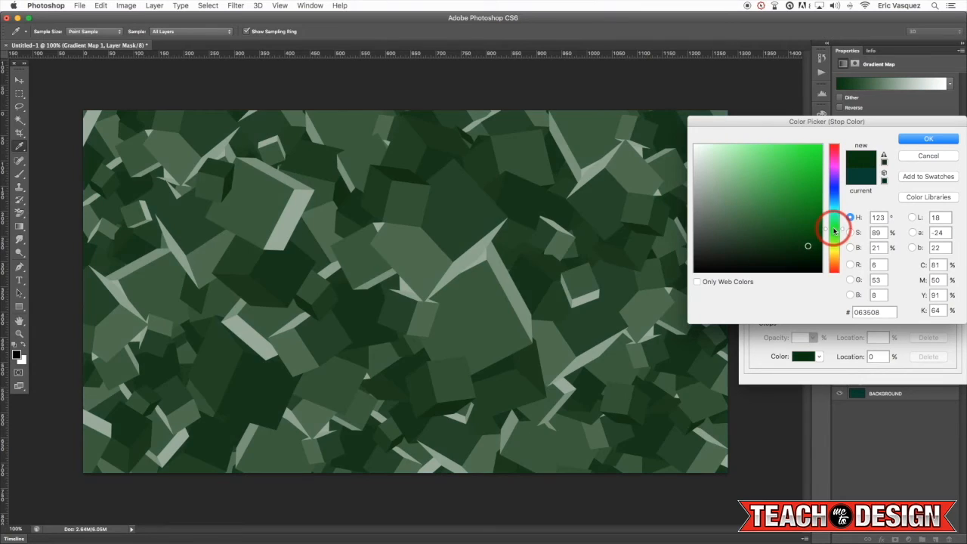
{"action": "left_click_drag", "start_coordinate": [814, 209], "coordinate": [837, 135]}
{"action": "left_click", "coordinate": [927, 139]}
- Add a color stop at 23% of the gradient and set its color to violet-blue 3c00ff
{"action": "left_click", "coordinate": [791, 311]}
{"action": "left_click", "coordinate": [803, 356]}
{"action": "left_click_drag", "start_coordinate": [798, 209], "coordinate": [833, 190]}
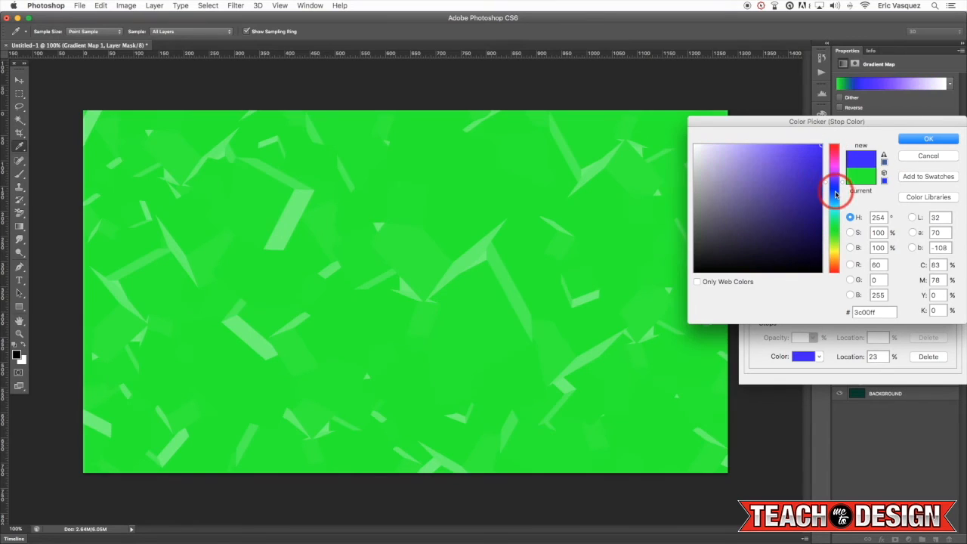
{"action": "left_click", "coordinate": [923, 140]}
- Add another color stop in turquoise 00ffd2 and place it at 63% of the gradient
{"action": "left_click", "coordinate": [826, 312]}
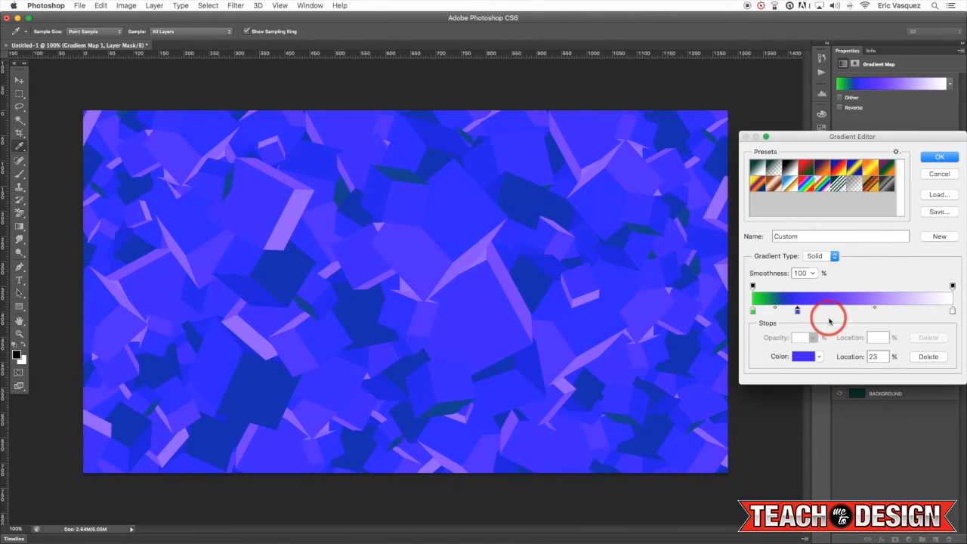
{"action": "left_click", "coordinate": [803, 355]}
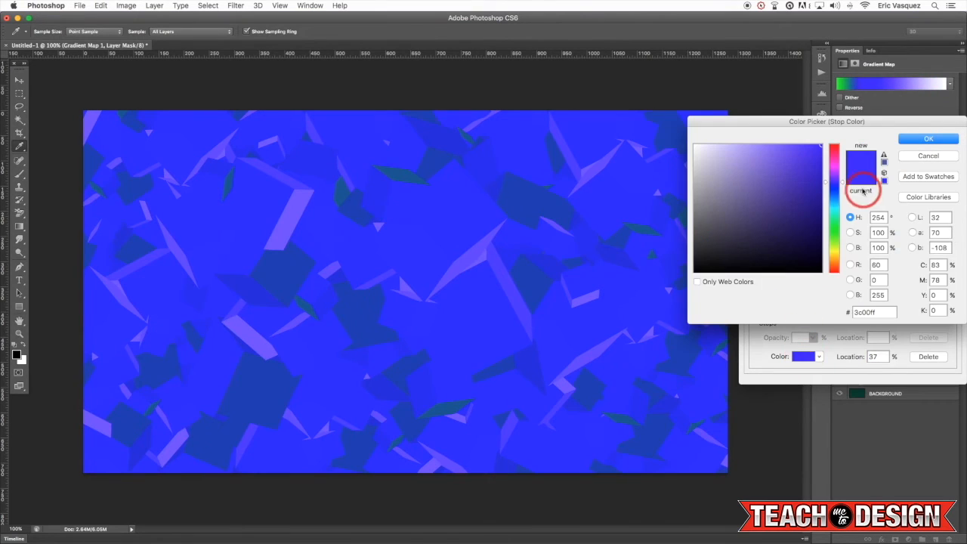
{"action": "left_click_drag", "start_coordinate": [833, 226], "coordinate": [832, 212]}
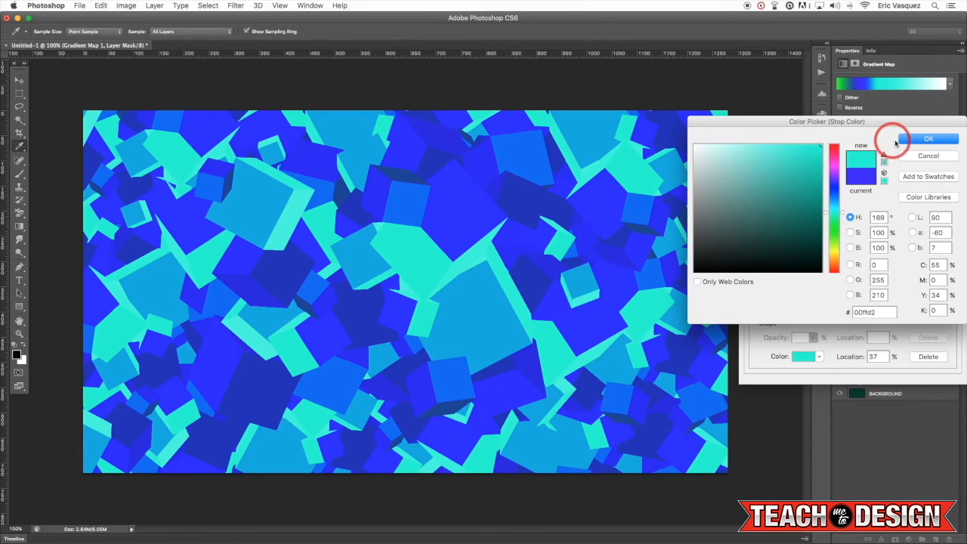
{"action": "left_click", "coordinate": [928, 139]}
{"action": "left_click_drag", "start_coordinate": [831, 311], "coordinate": [876, 310]}
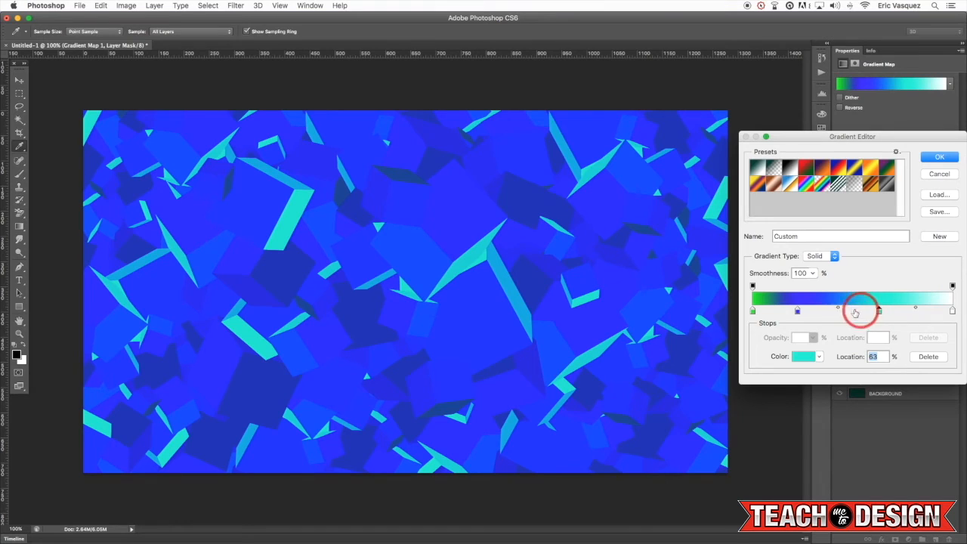
- Move the violet-blue stop to 28% and recolor it to a dark, slightly greenish blue
{"action": "left_click_drag", "start_coordinate": [797, 310], "coordinate": [808, 312]}
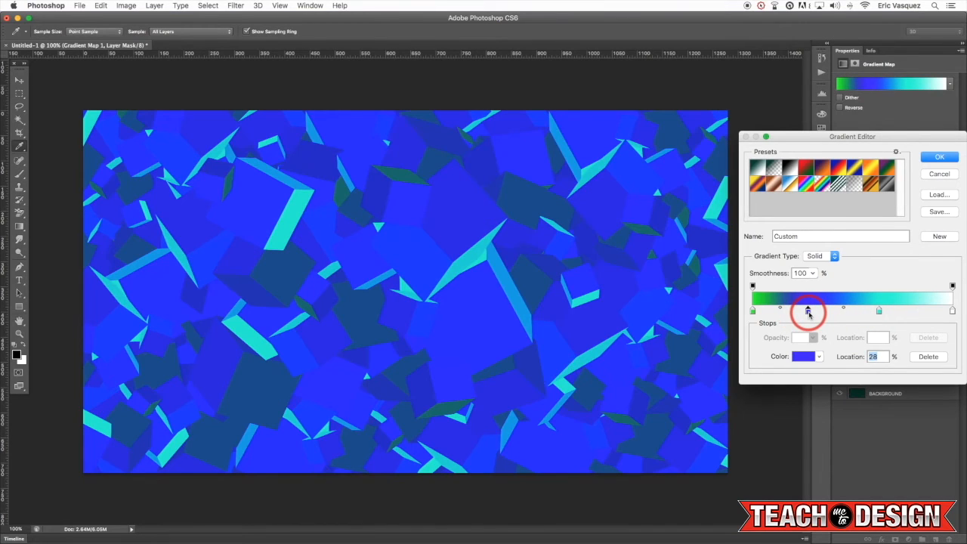
{"action": "double_click", "coordinate": [808, 312]}
{"action": "left_click", "coordinate": [803, 227]}
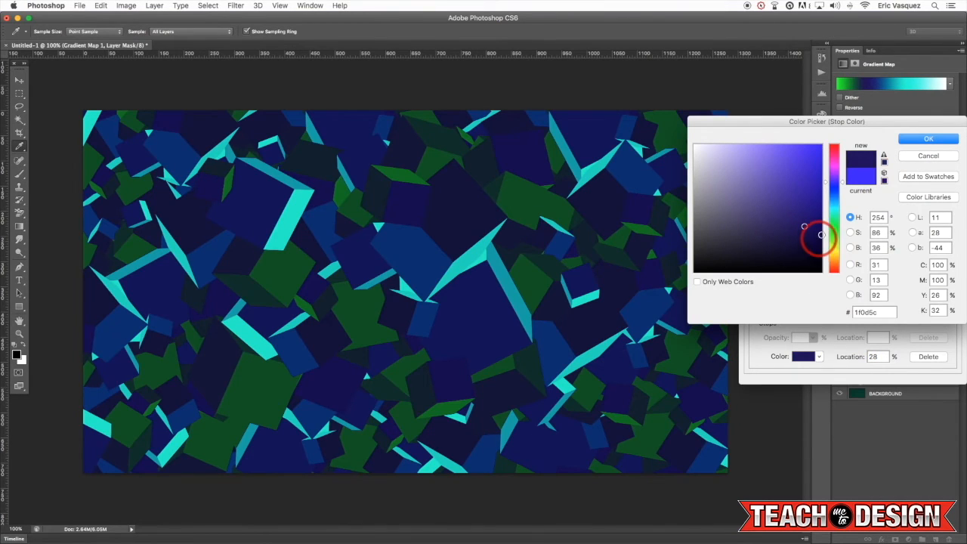
{"action": "mouse_move", "coordinate": [837, 183]}
{"action": "left_mouse_down"}
{"action": "mouse_move", "coordinate": [834, 274]}
{"action": "mouse_move", "coordinate": [835, 194]}
{"action": "left_mouse_up"}
{"action": "left_click", "coordinate": [926, 138]}
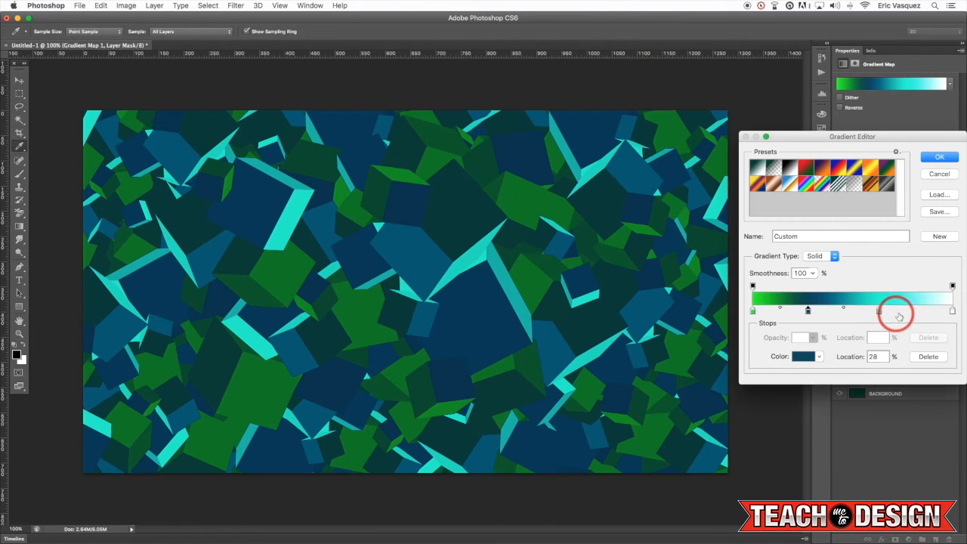
- Recolor the gradient's white end stop to lime green 72ff00
{"action": "double_click", "coordinate": [951, 311]}
{"action": "mouse_move", "coordinate": [722, 186]}
{"action": "left_mouse_down"}
{"action": "mouse_move", "coordinate": [753, 160]}
{"action": "mouse_move", "coordinate": [793, 146]}
{"action": "mouse_move", "coordinate": [903, 145]}
{"action": "left_mouse_up"}
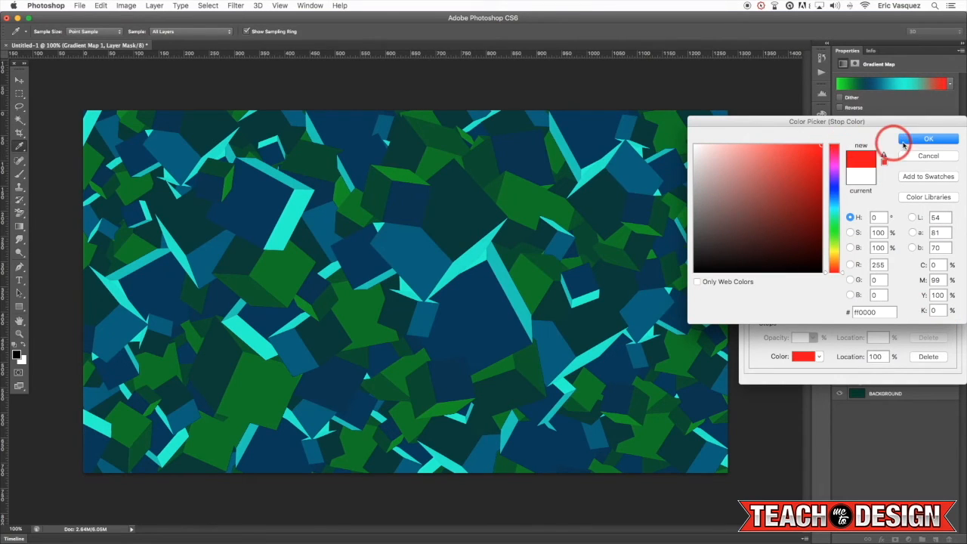
{"action": "left_click", "coordinate": [831, 239]}
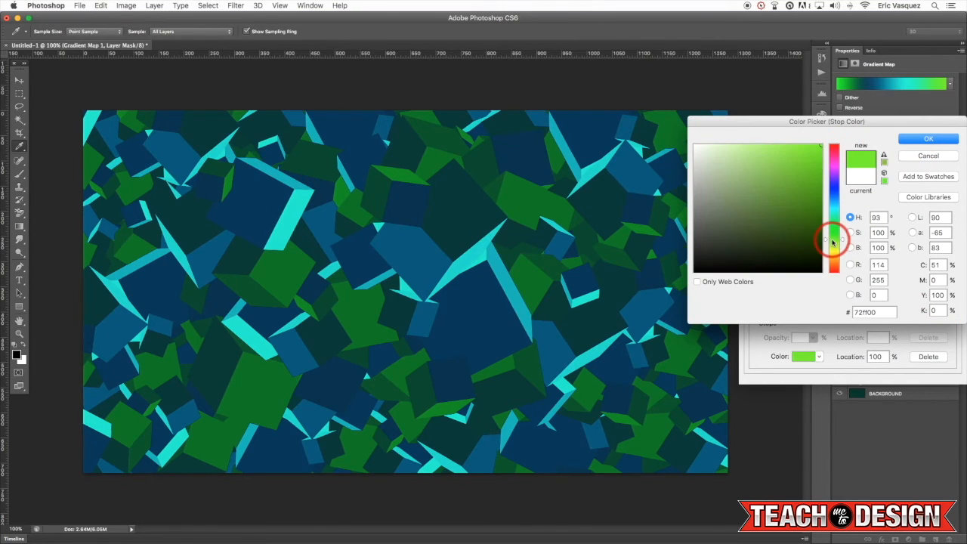
{"action": "left_click", "coordinate": [925, 137]}
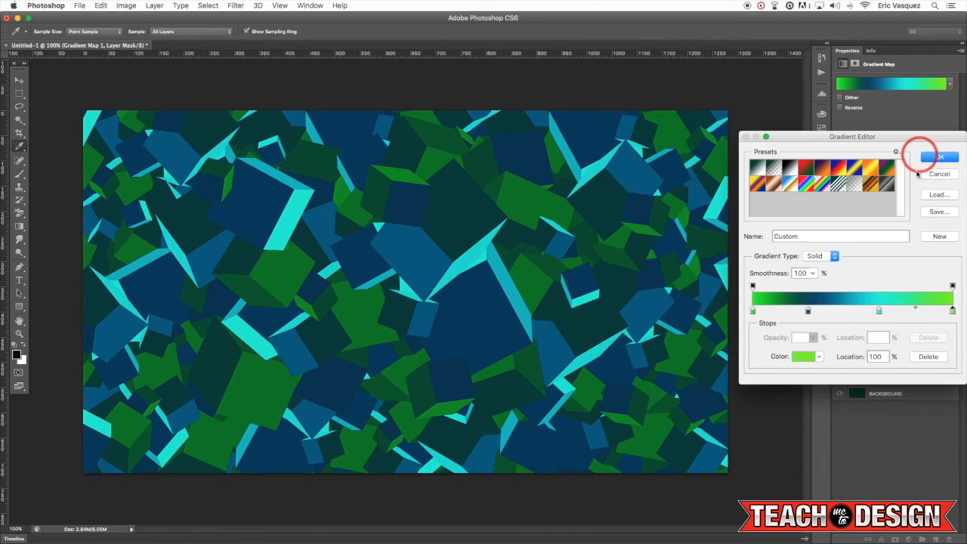
- Recolor the end stop to orange ff9c00 and swap it with the turquoise stop, placing orange just past the middle and turquoise at 100%
{"action": "double_click", "coordinate": [952, 311]}
{"action": "left_click", "coordinate": [835, 260]}
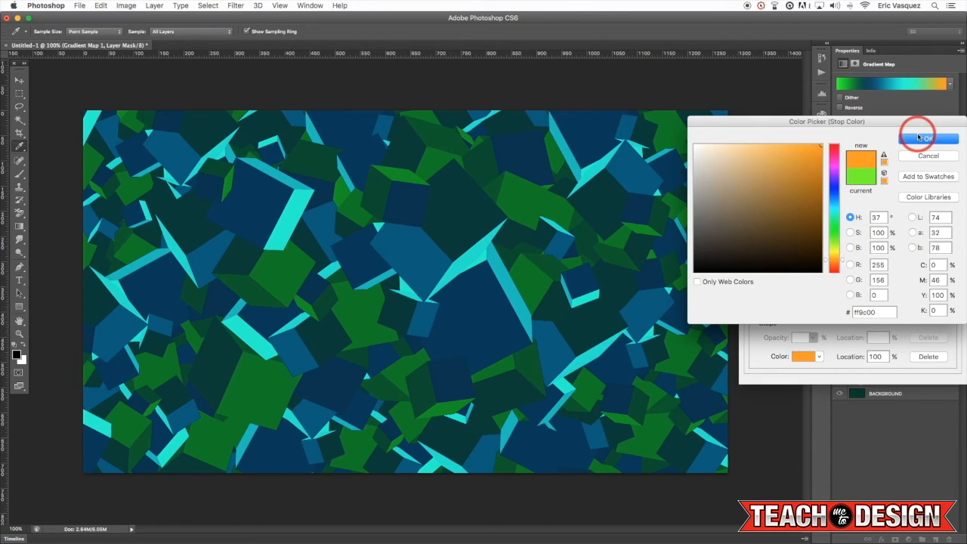
{"action": "left_click", "coordinate": [919, 138]}
{"action": "mouse_move", "coordinate": [952, 311]}
{"action": "left_mouse_down"}
{"action": "mouse_move", "coordinate": [848, 312]}
{"action": "mouse_move", "coordinate": [952, 311]}
{"action": "left_mouse_up"}
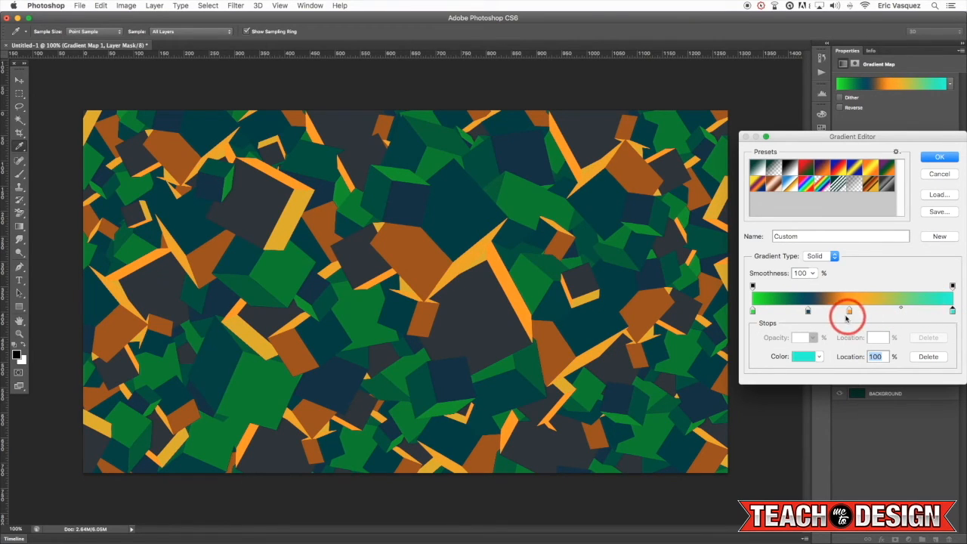
{"action": "left_click_drag", "start_coordinate": [848, 311], "coordinate": [858, 311]}
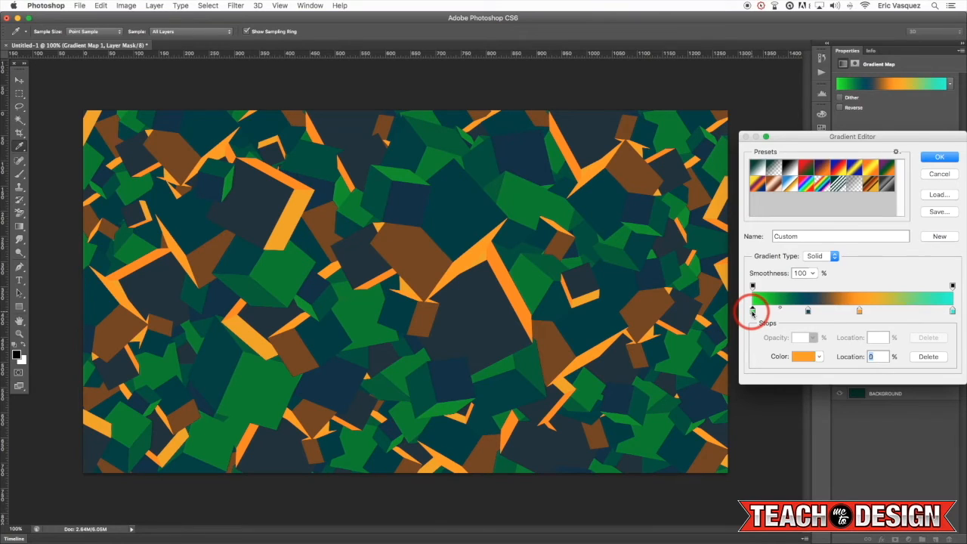
- Recolor the gradient's starting stop to bright blue 00baff
{"action": "double_click", "coordinate": [752, 312]}
{"action": "left_click", "coordinate": [835, 216]}
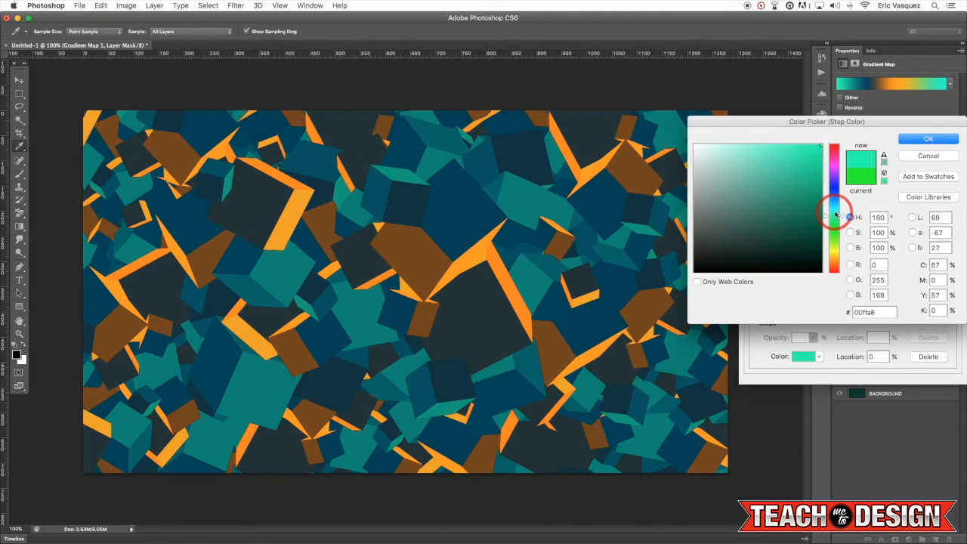
{"action": "left_click", "coordinate": [835, 201]}
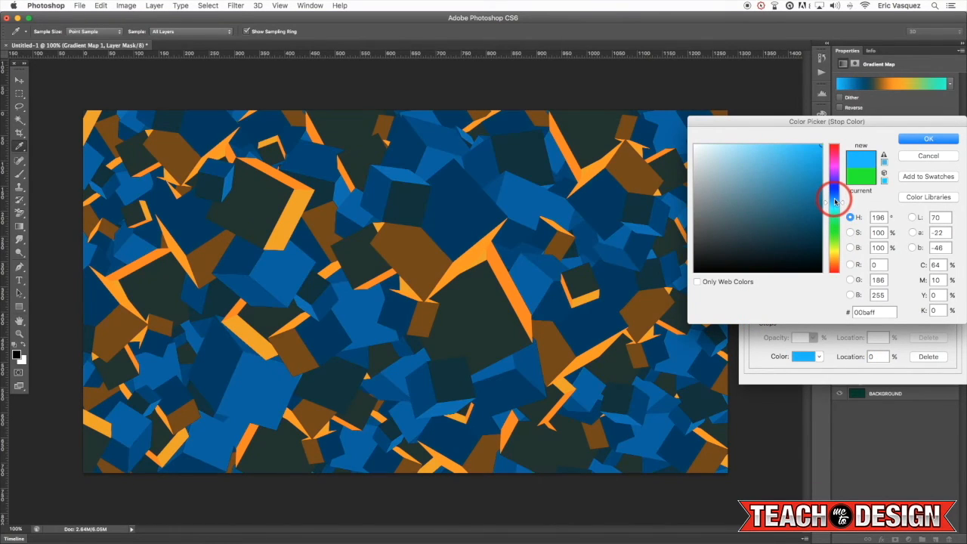
{"action": "left_click", "coordinate": [928, 138]}
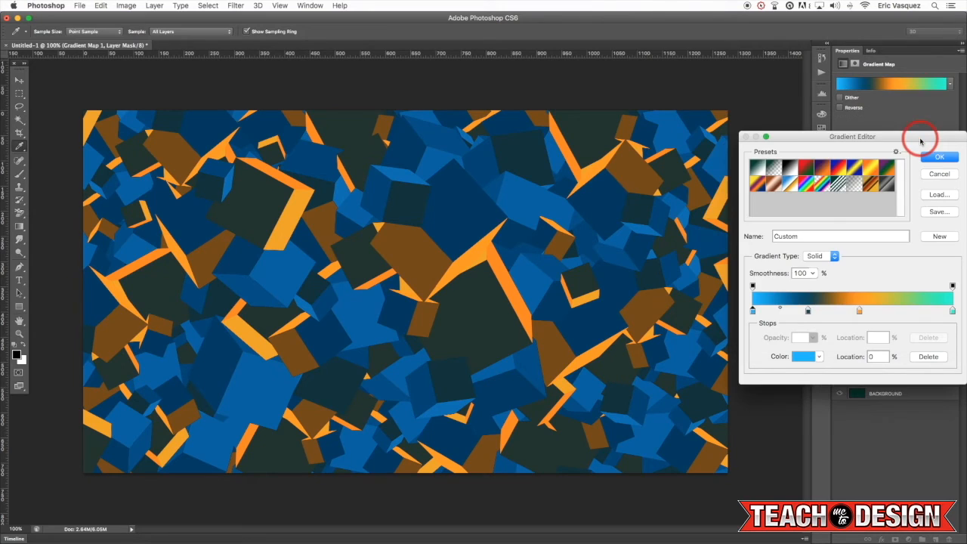
- Darken the dark blue stop at 28% to a near-black navy and accept the edited gradient
{"action": "double_click", "coordinate": [807, 312]}
{"action": "left_click", "coordinate": [807, 249]}
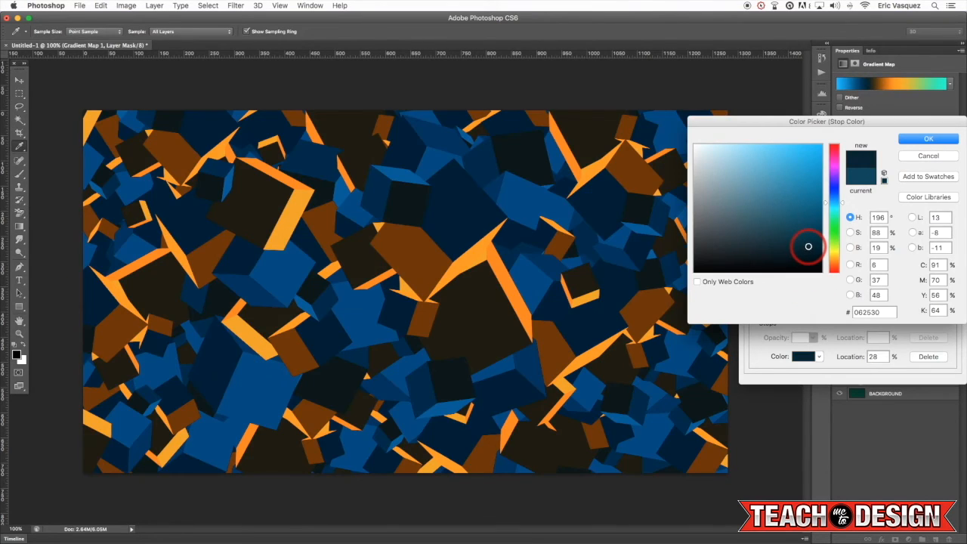
{"action": "left_click", "coordinate": [928, 139]}
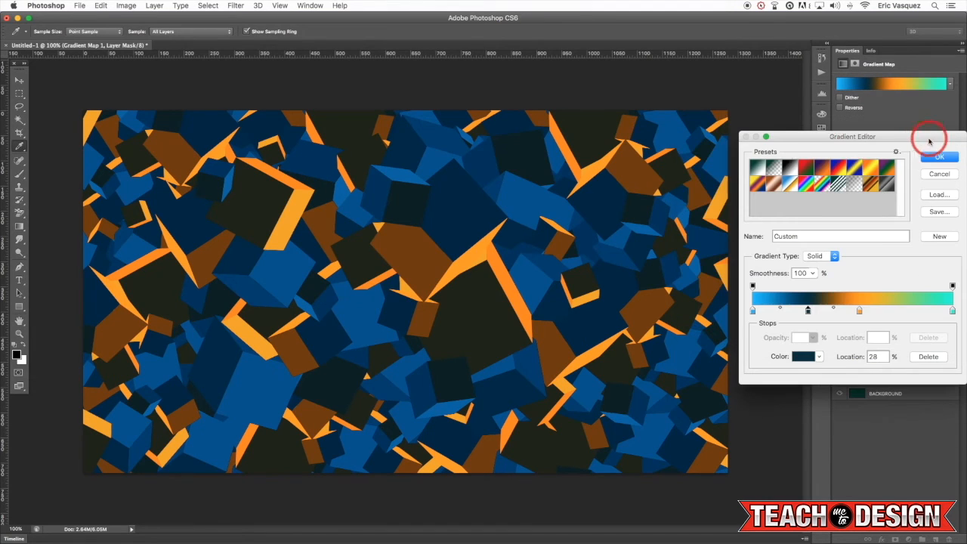
{"action": "left_click", "coordinate": [940, 158]}
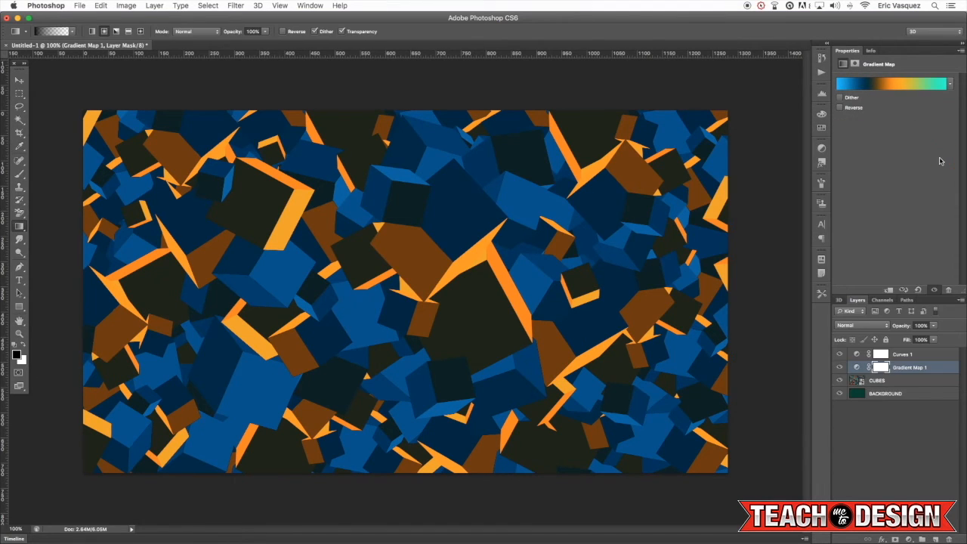
- Raise the Gradient Map layer above the Curves adjustment layer, and return it beneath
{"action": "left_click", "coordinate": [858, 368]}
{"action": "left_click", "coordinate": [885, 368]}
{"action": "key", "text": "super+bracketright"}
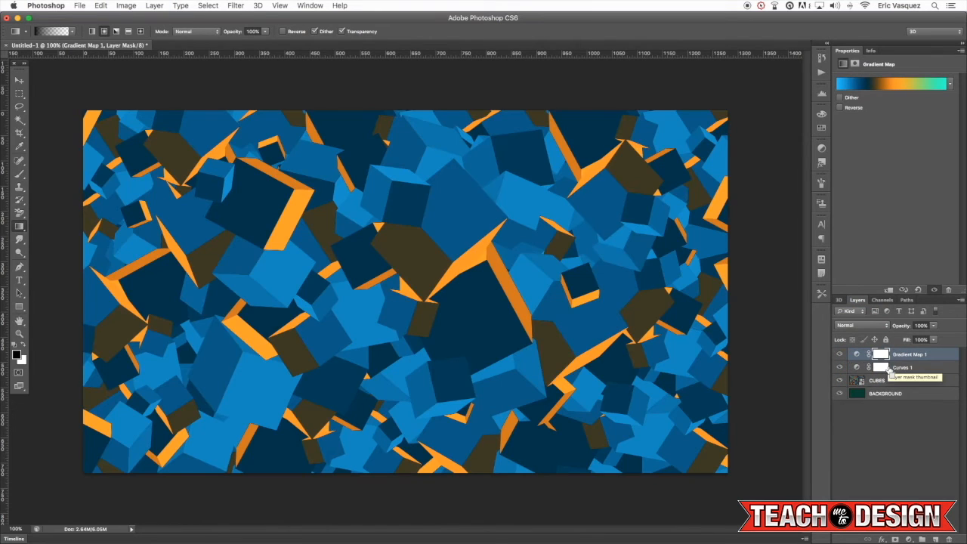
{"action": "key", "text": "super+bracketleft"}
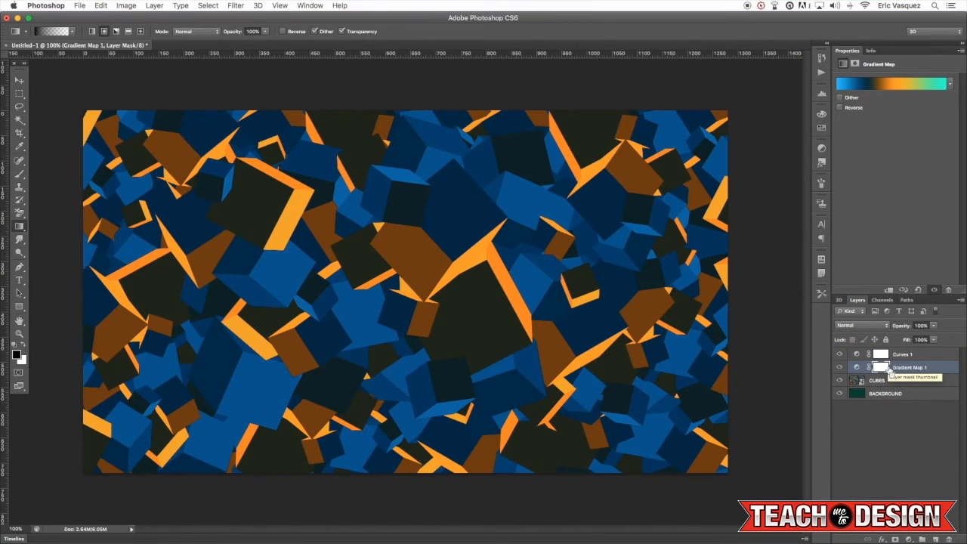
- Try the Darken blending mode on the Gradient Map layer, and switch it to Multiply
{"action": "left_click", "coordinate": [861, 329]}
{"action": "left_click", "coordinate": [857, 332]}
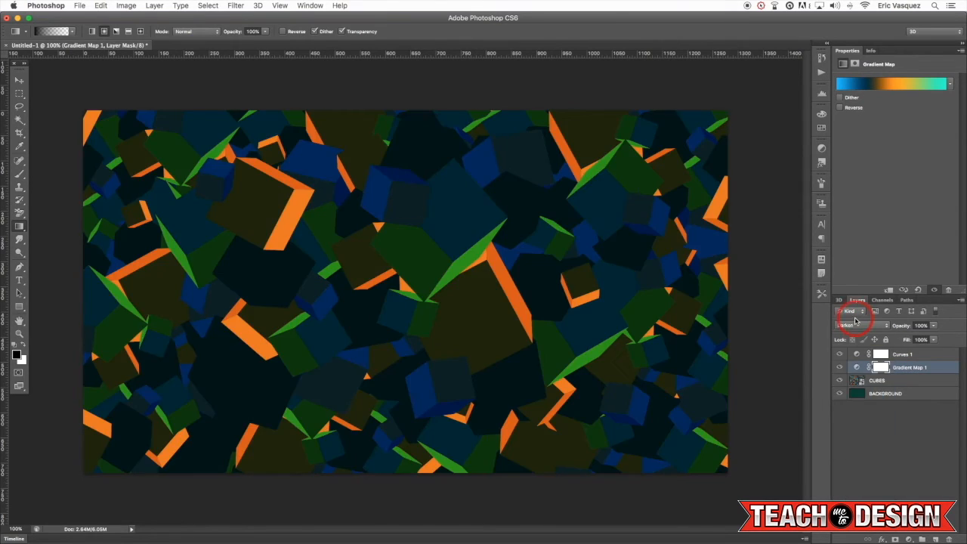
{"action": "left_click", "coordinate": [855, 321]}
{"action": "left_click", "coordinate": [853, 332]}
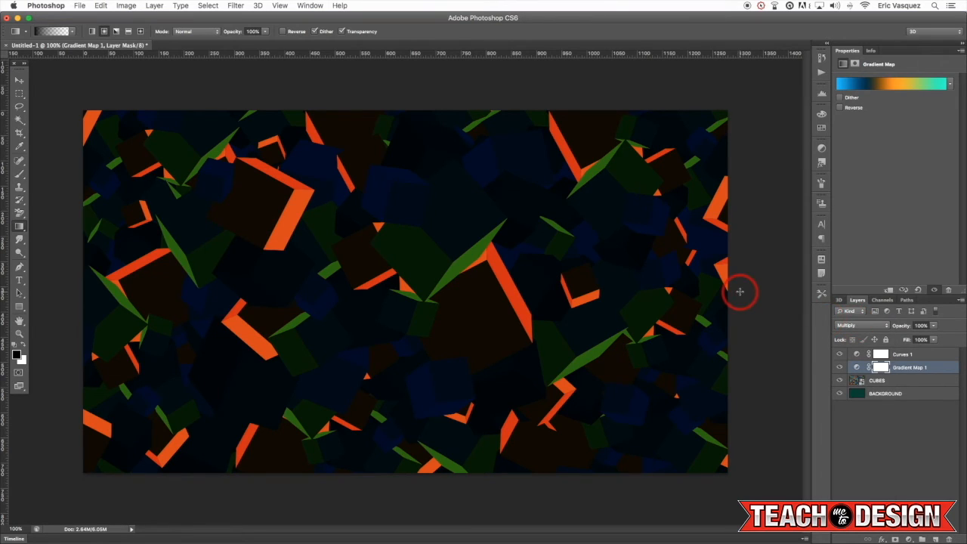
- Try the other blending modes on the Gradient Map layer, including Darker Color, Color Dodge, Overlay, Difference and Saturation, and return it to Normal
{"action": "key", "text": "v"}
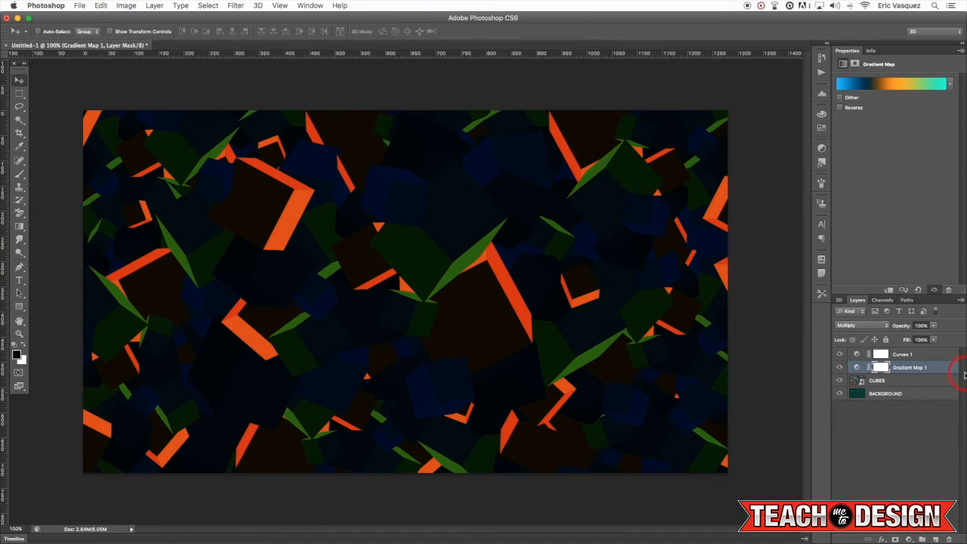
{"action": "left_click", "coordinate": [928, 370]}
{"action": "key", "text": "shift+plus"}
{"action": "key", "text": "shift+plus"}
{"action": "key", "text": "shift+plus"}
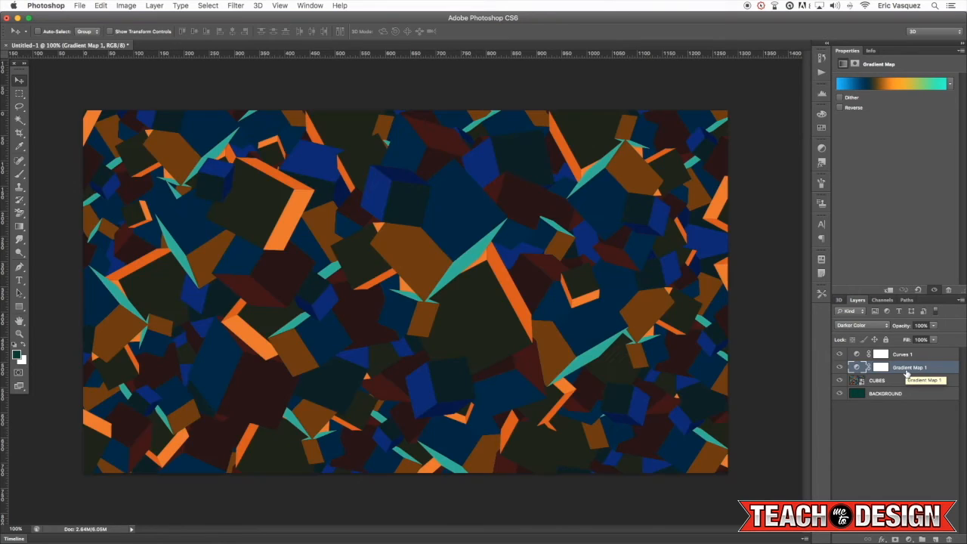
{"action": "key", "text": "shift+plus"}
{"action": "key", "text": "shift+plus"}
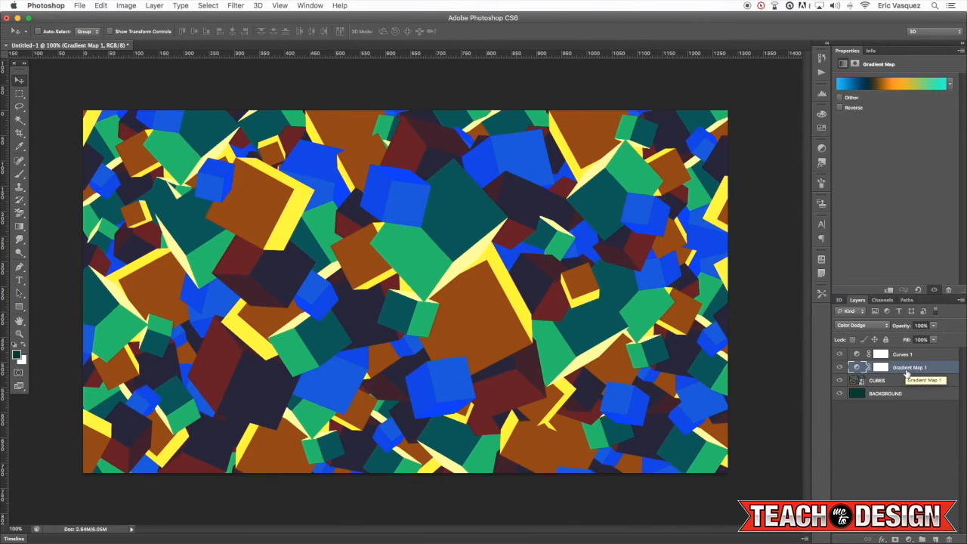
{"action": "key", "text": "shift+plus"}
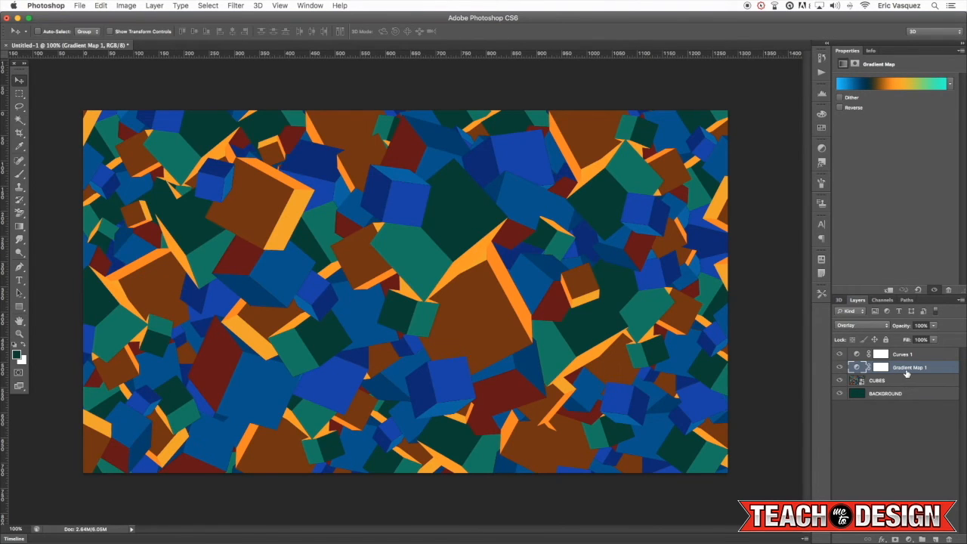
{"action": "key", "text": "shift+plus"}
{"action": "key", "text": "shift+plus"}
{"action": "key", "text": "shift+plus"}
{"action": "key", "text": "shift+plus"}
{"action": "key", "text": "shift+plus"}
{"action": "key", "text": "shift+plus"}
{"action": "key", "text": "shift+plus"}
{"action": "key", "text": "shift+plus"}
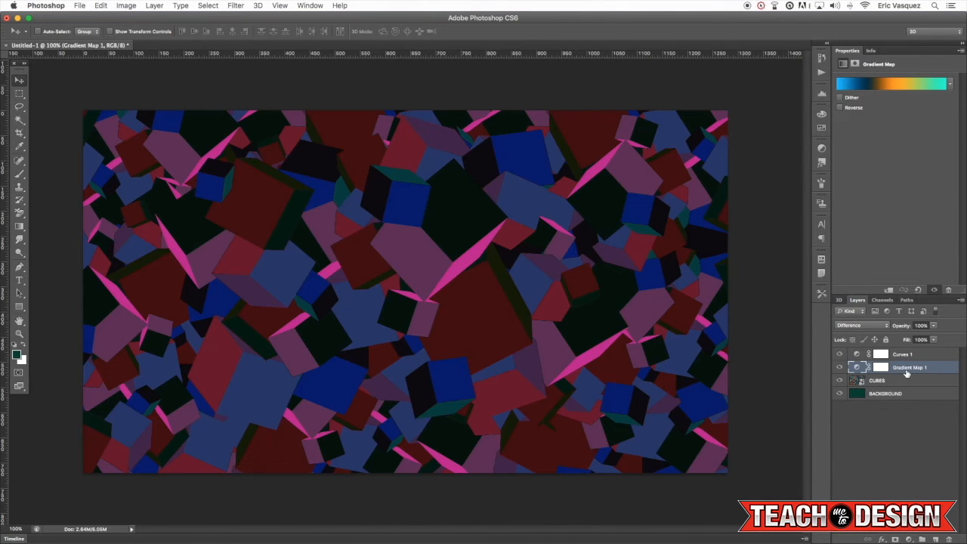
{"action": "key", "text": "shift+plus"}
{"action": "key", "text": "shift+plus"}
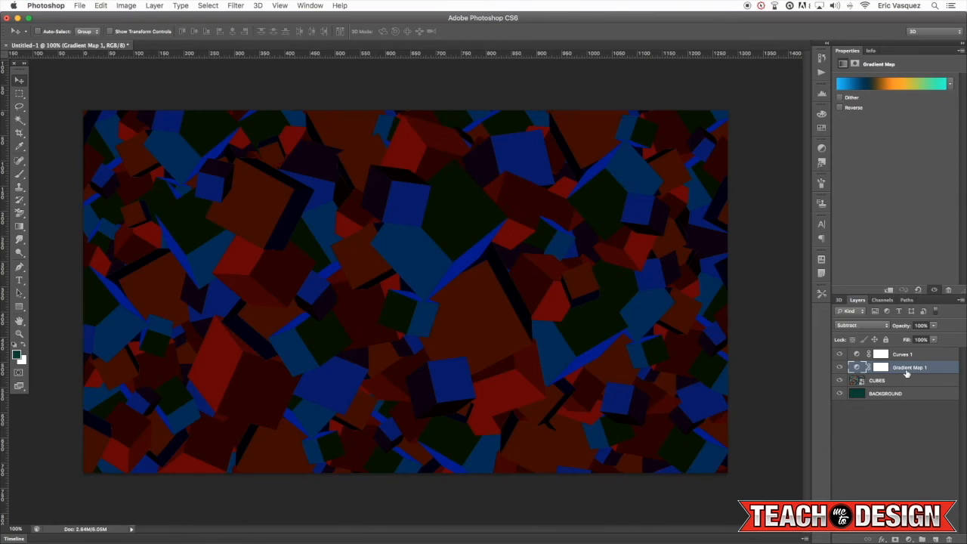
{"action": "key", "text": "shift+plus"}
{"action": "key", "text": "shift+plus"}
{"action": "key", "text": "shift+plus"}
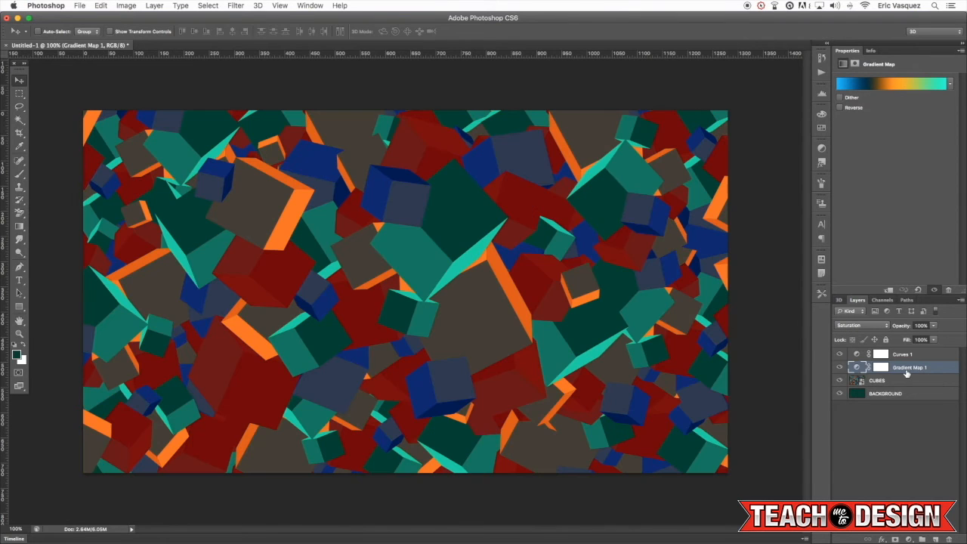
{"action": "key", "text": "shift+plus"}
{"action": "key", "text": "shift+plus"}
{"action": "key", "text": "shift+plus"}
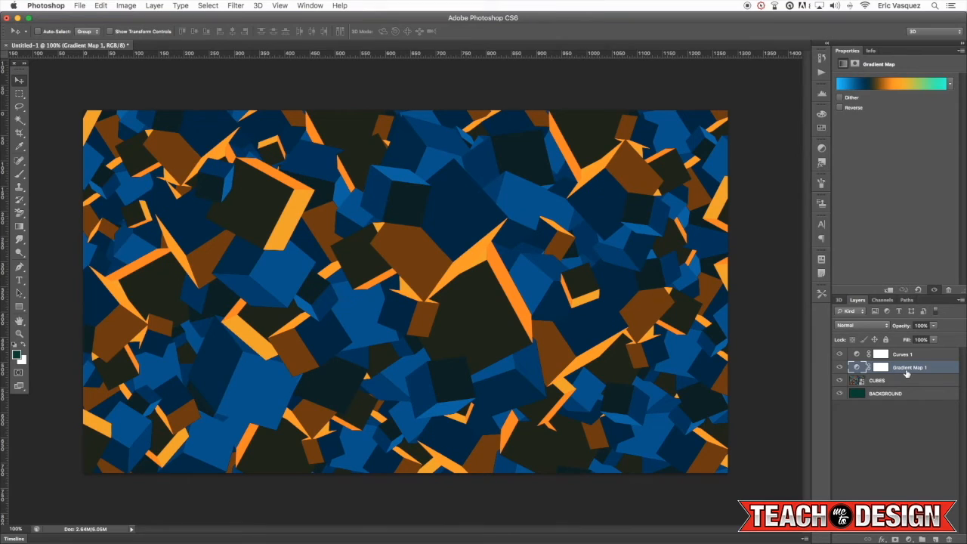
- Compare the pattern with the Gradient Map layer hidden and shown, and try a layer opacity of 32%
{"action": "key", "text": "super+i"}
{"action": "left_click", "coordinate": [865, 329]}
{"action": "left_click", "coordinate": [838, 367]}
{"action": "left_click", "coordinate": [838, 368]}
{"action": "left_click", "coordinate": [839, 368]}
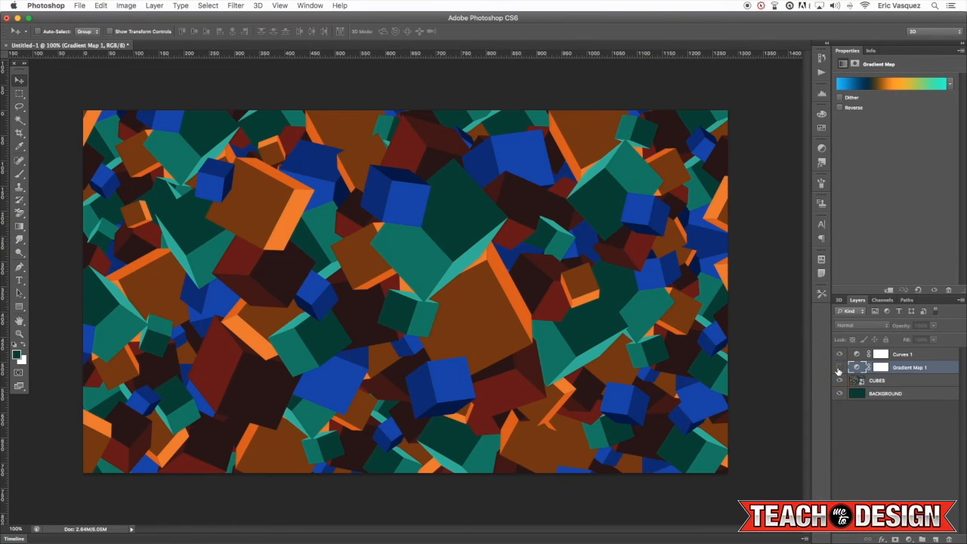
{"action": "left_click", "coordinate": [838, 368]}
{"action": "key", "text": "5"}
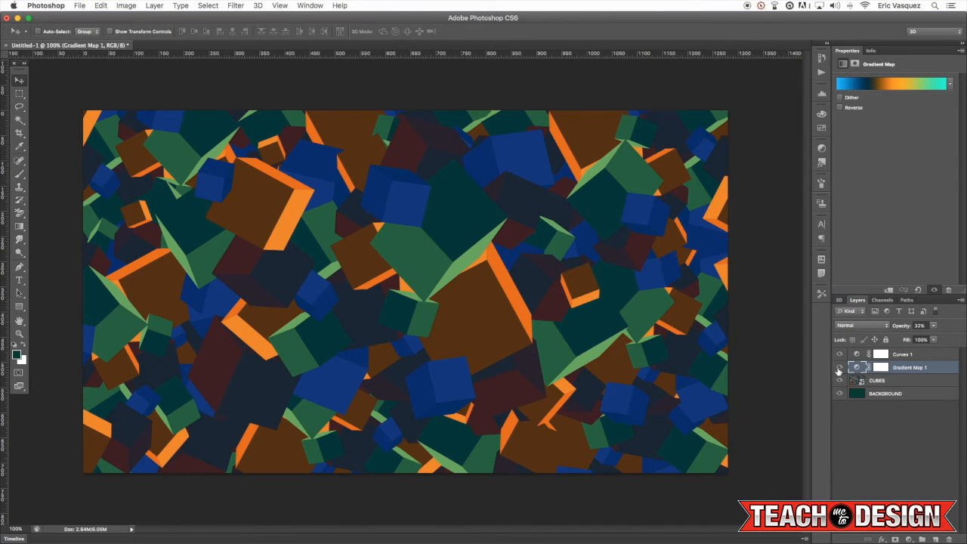
- Set the Gradient Map layer's opacity to 20%, toggling its visibility to compare the effect
{"action": "left_click", "coordinate": [838, 368]}
{"action": "left_click", "coordinate": [838, 367]}
{"action": "left_click", "coordinate": [838, 368]}
{"action": "left_click", "coordinate": [838, 368]}
{"action": "key", "text": "0"}
{"action": "key", "text": "7"}
{"action": "left_click", "coordinate": [839, 367]}
{"action": "left_click", "coordinate": [834, 369]}
- Shift the hue of the gradient map's blue starting stop to turquoise and accept the edited gradient
{"action": "left_click", "coordinate": [900, 354]}
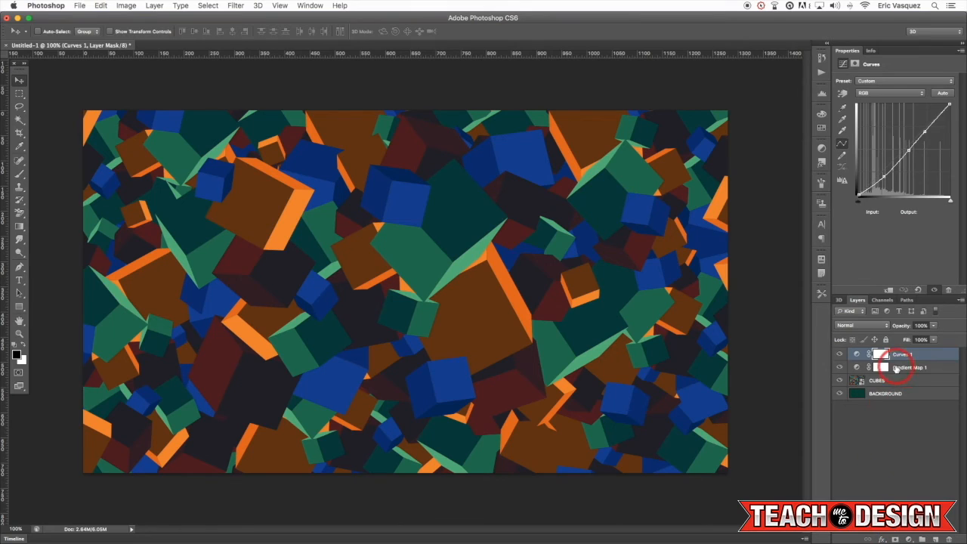
{"action": "left_click", "coordinate": [876, 368]}
{"action": "left_click", "coordinate": [883, 88]}
{"action": "left_click", "coordinate": [908, 85]}
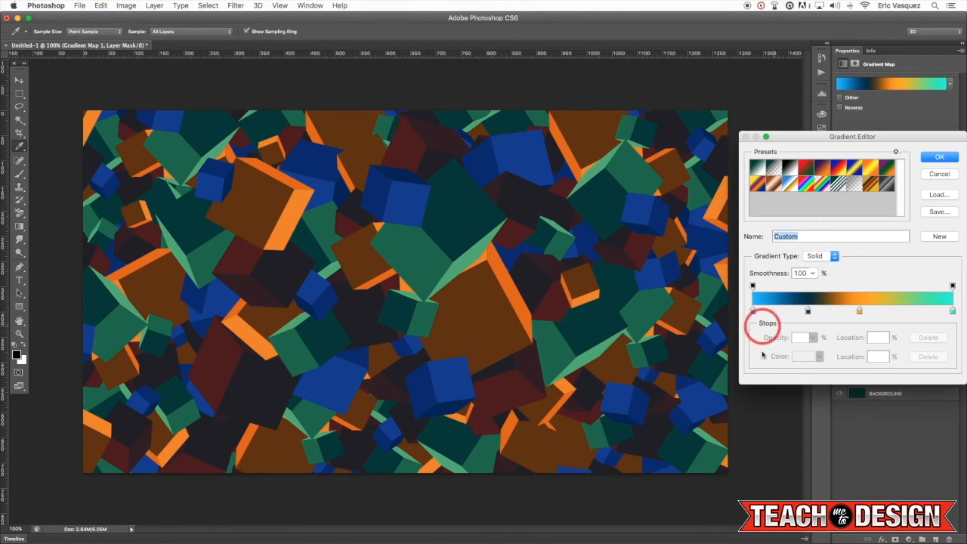
{"action": "double_click", "coordinate": [753, 312]}
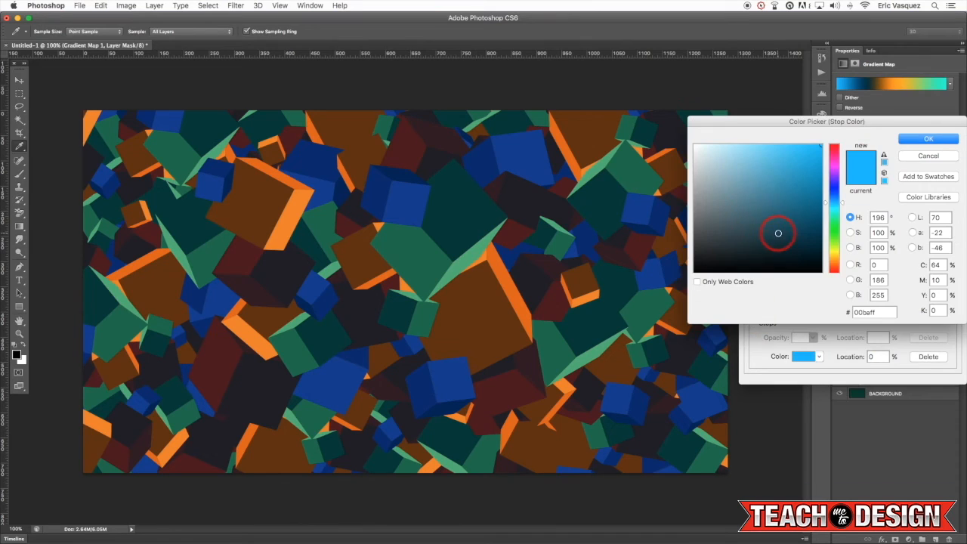
{"action": "left_click_drag", "start_coordinate": [830, 209], "coordinate": [833, 217]}
{"action": "left_click", "coordinate": [928, 138]}
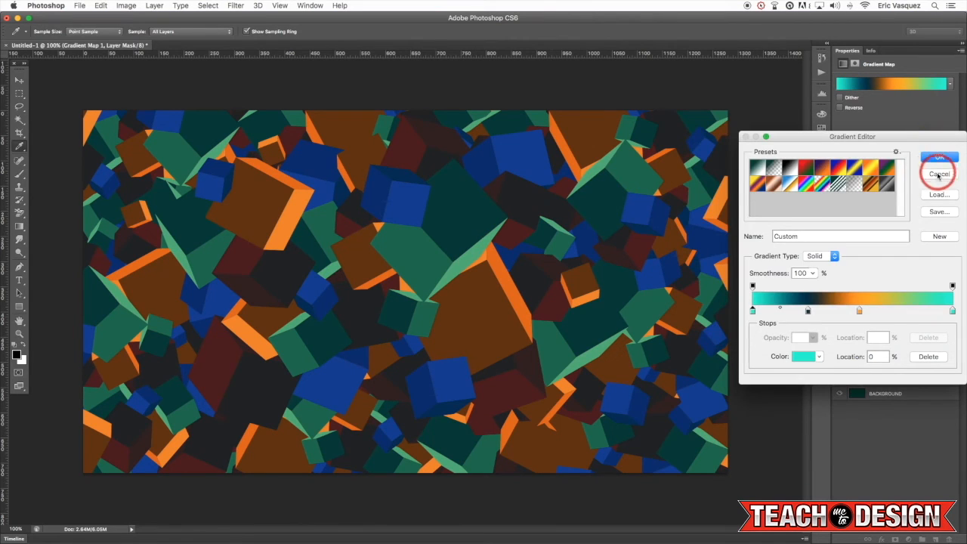
{"action": "left_click", "coordinate": [934, 156]}
- Add a Hue/Saturation adjustment above the Curves layer with Hue +180 and Saturation +56
{"action": "left_click", "coordinate": [904, 354]}
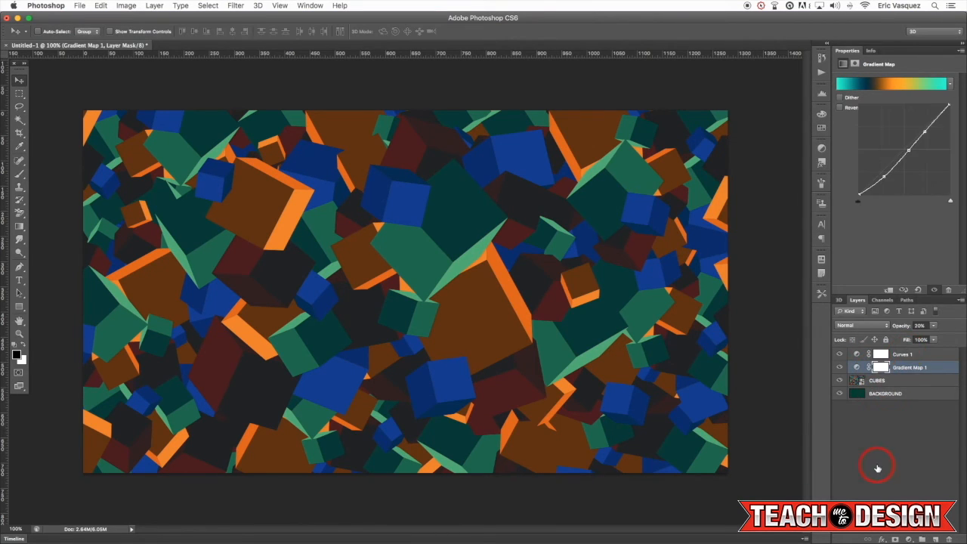
{"action": "left_click", "coordinate": [909, 539]}
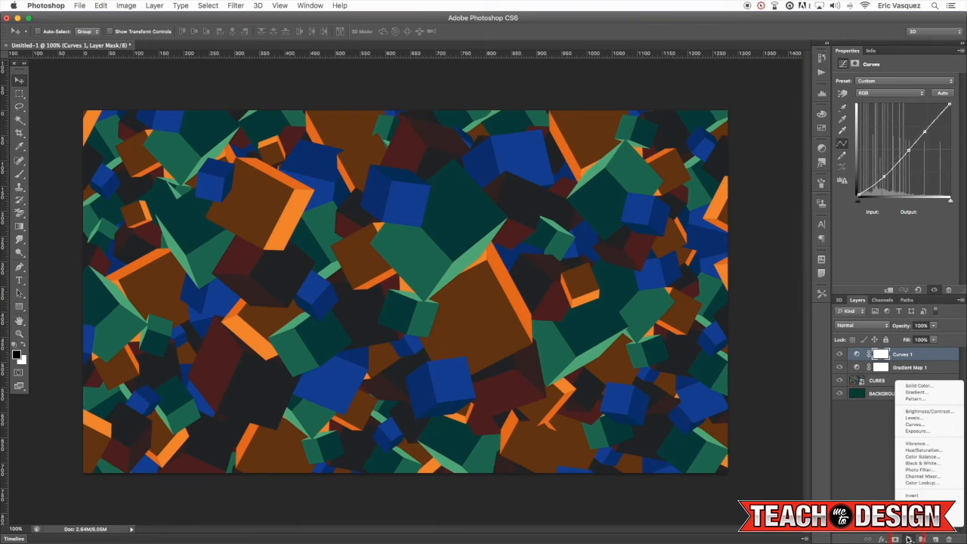
{"action": "left_click", "coordinate": [922, 449]}
{"action": "left_click_drag", "start_coordinate": [898, 118], "coordinate": [938, 117]}
{"action": "left_click_drag", "start_coordinate": [938, 118], "coordinate": [960, 121]}
{"action": "left_click_drag", "start_coordinate": [904, 139], "coordinate": [927, 139]}
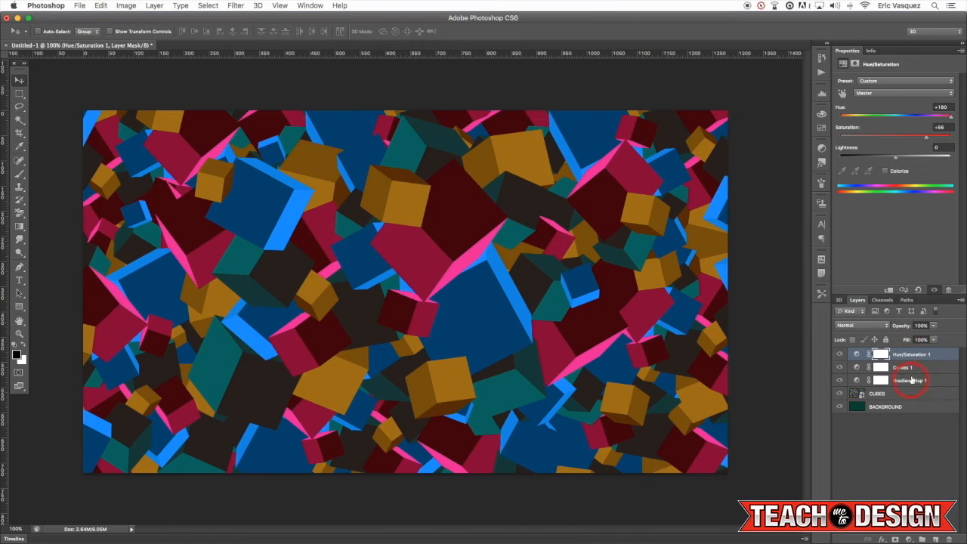
- Hide all three adjustment layers and show them again one at a time from the Gradient Map upward to compare their effects
{"action": "left_click_drag", "start_coordinate": [834, 387], "coordinate": [839, 354]}
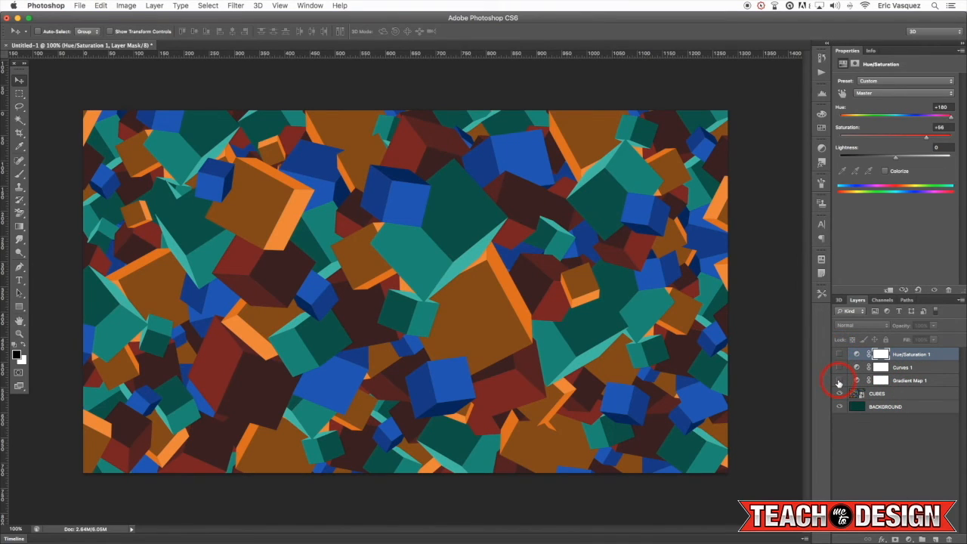
{"action": "left_click", "coordinate": [838, 381]}
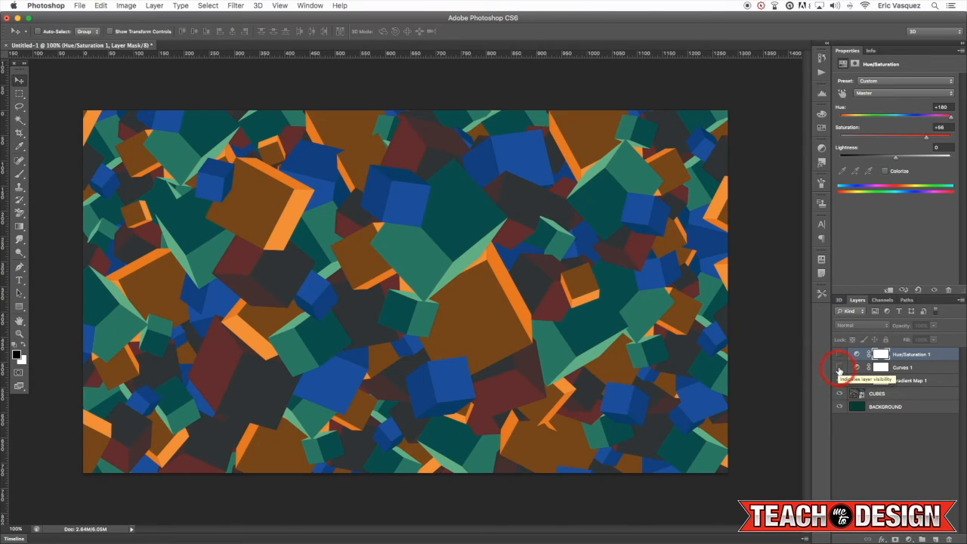
{"action": "left_click", "coordinate": [838, 368]}
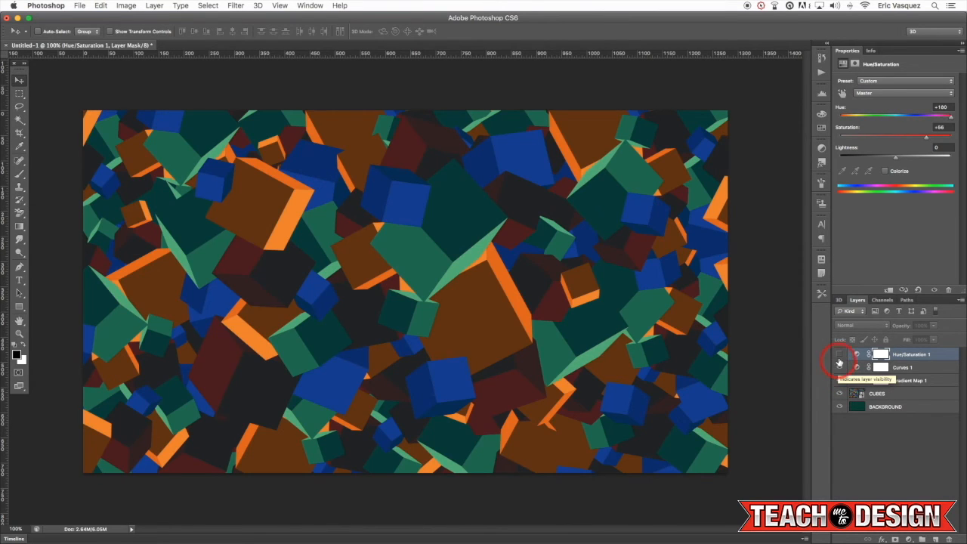
{"action": "left_click", "coordinate": [838, 355]}
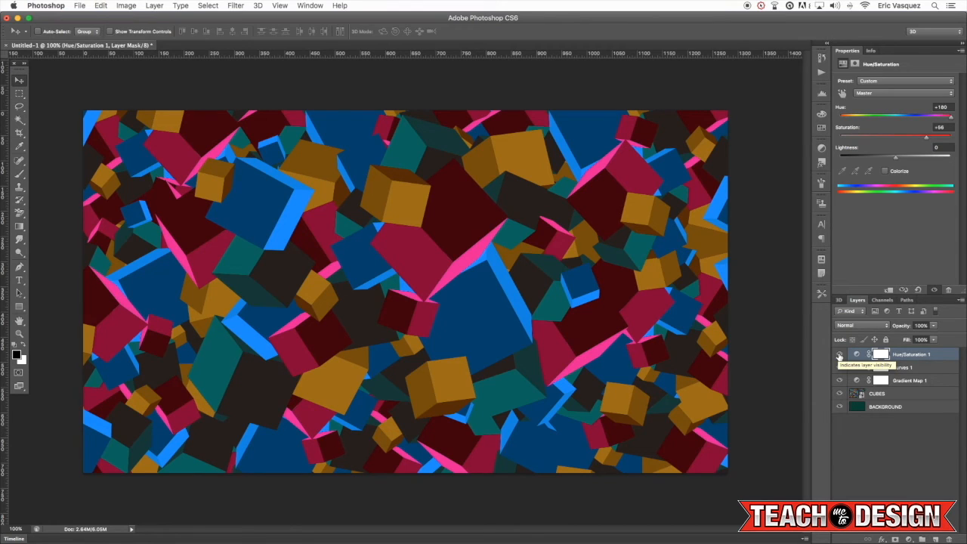
- Add a Black & White adjustment above Hue/Saturation and set its blending mode to Luminosity
{"action": "left_click", "coordinate": [908, 538]}
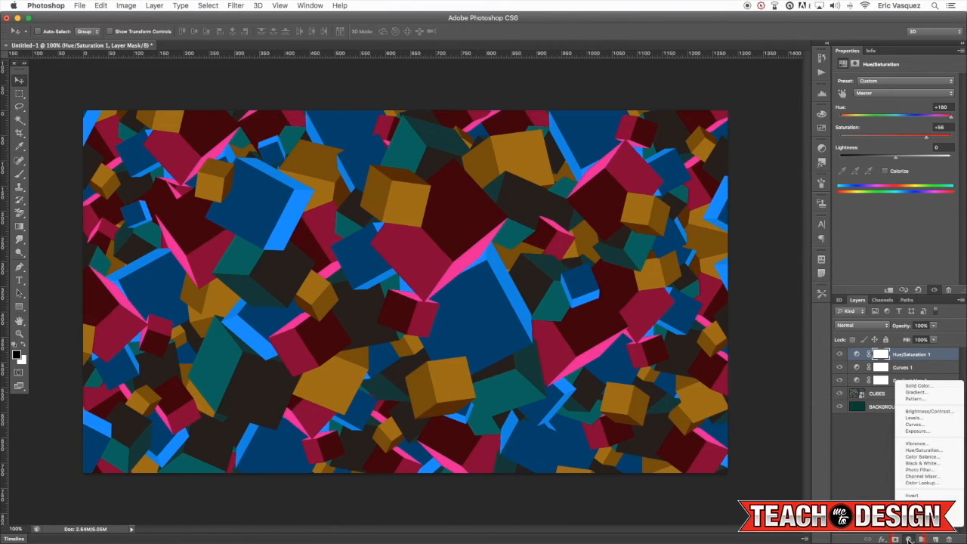
{"action": "left_click", "coordinate": [928, 465]}
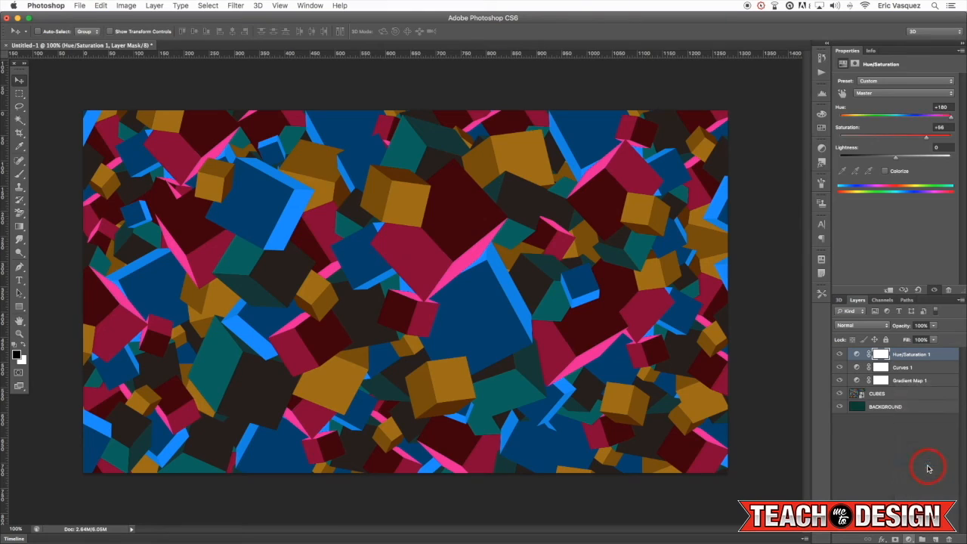
{"action": "left_click", "coordinate": [858, 326]}
{"action": "left_click", "coordinate": [862, 484]}
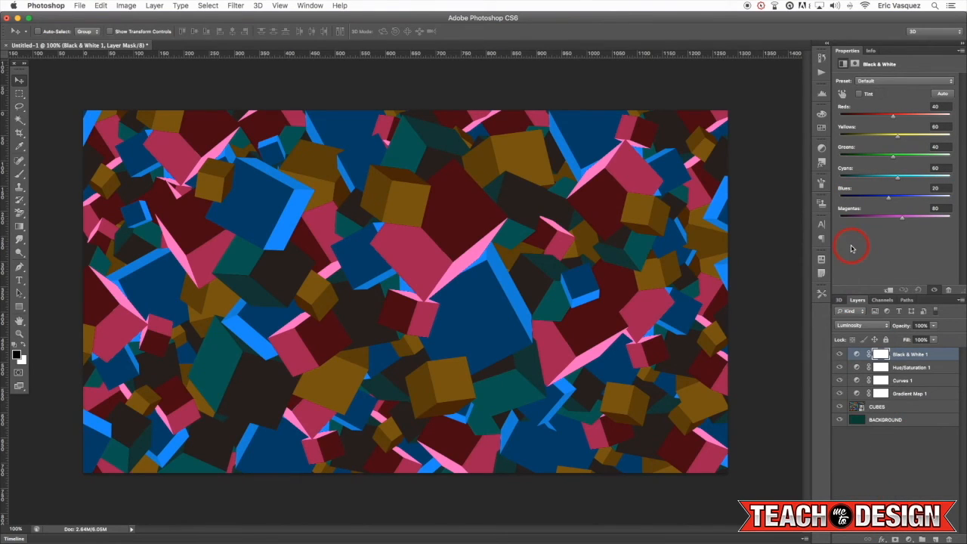
- Adjust the Black & White mix to Reds 76, Yellows about 119, Greens about 92, Cyans 49, Blues 19 and Magentas 33
{"action": "mouse_move", "coordinate": [891, 156]}
{"action": "left_mouse_down"}
{"action": "mouse_move", "coordinate": [965, 154]}
{"action": "mouse_move", "coordinate": [904, 156]}
{"action": "left_mouse_up"}
{"action": "left_click_drag", "start_coordinate": [893, 119], "coordinate": [911, 137]}
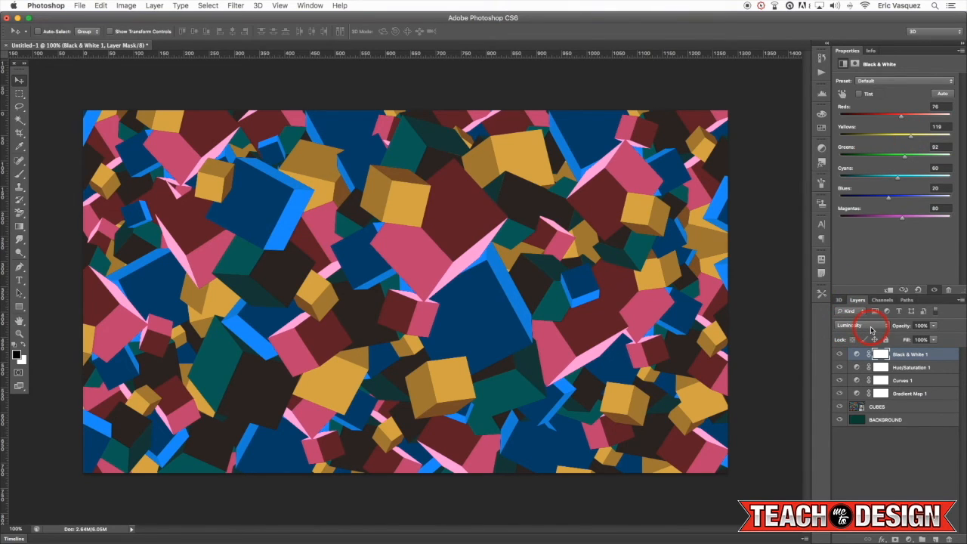
{"action": "left_click_drag", "start_coordinate": [897, 179], "coordinate": [889, 199]}
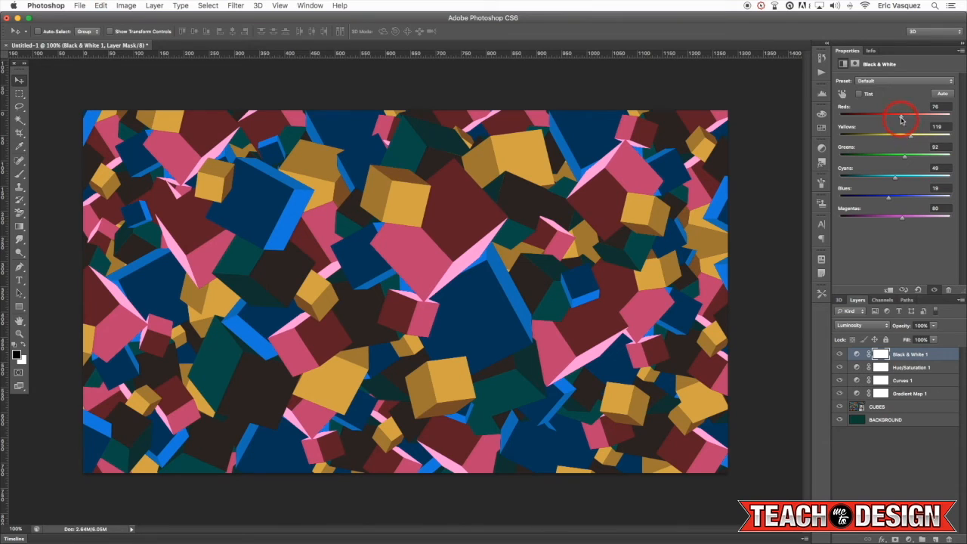
{"action": "mouse_move", "coordinate": [901, 216]}
{"action": "left_mouse_down"}
{"action": "mouse_move", "coordinate": [885, 221]}
{"action": "mouse_move", "coordinate": [934, 220]}
{"action": "mouse_move", "coordinate": [892, 223]}
{"action": "left_mouse_up"}
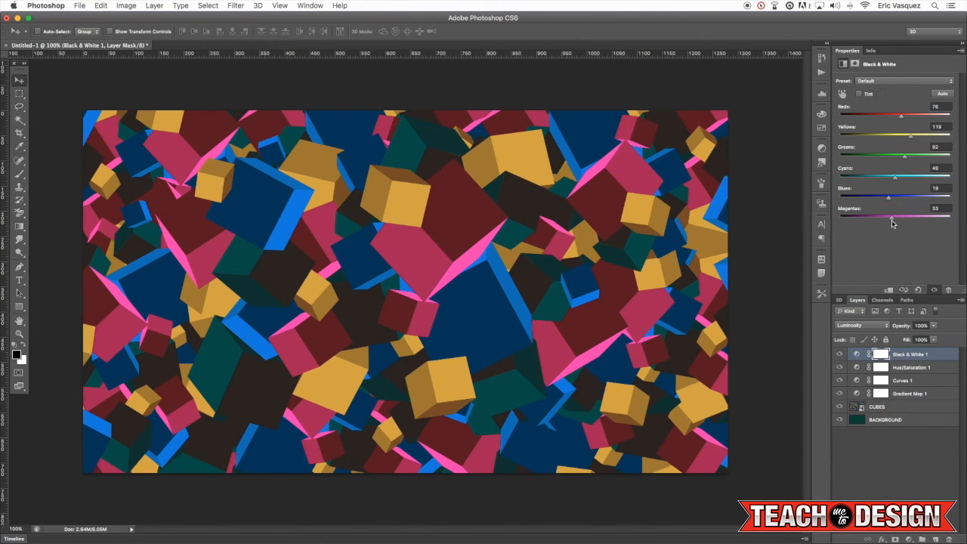
{"action": "left_click", "coordinate": [917, 402]}
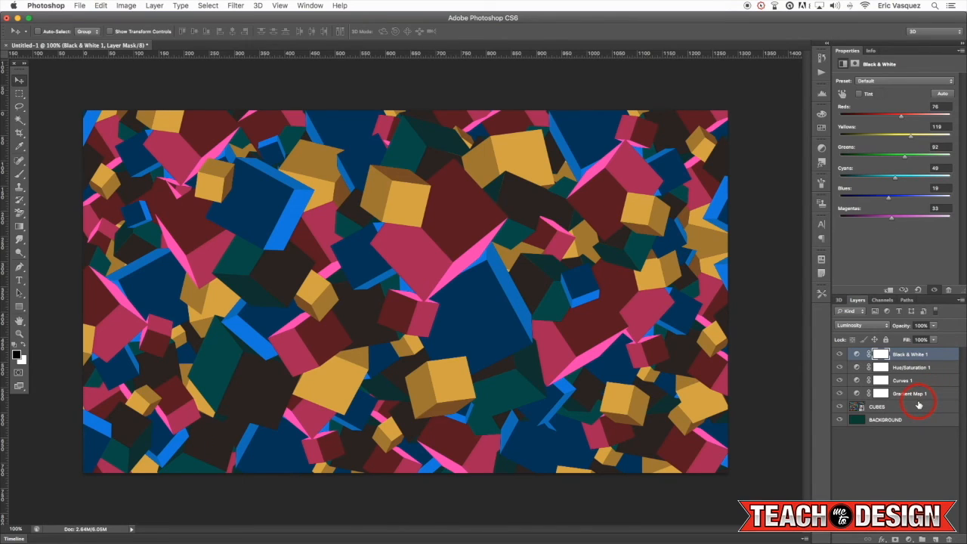
{"action": "left_click_drag", "start_coordinate": [918, 404], "coordinate": [919, 355]}
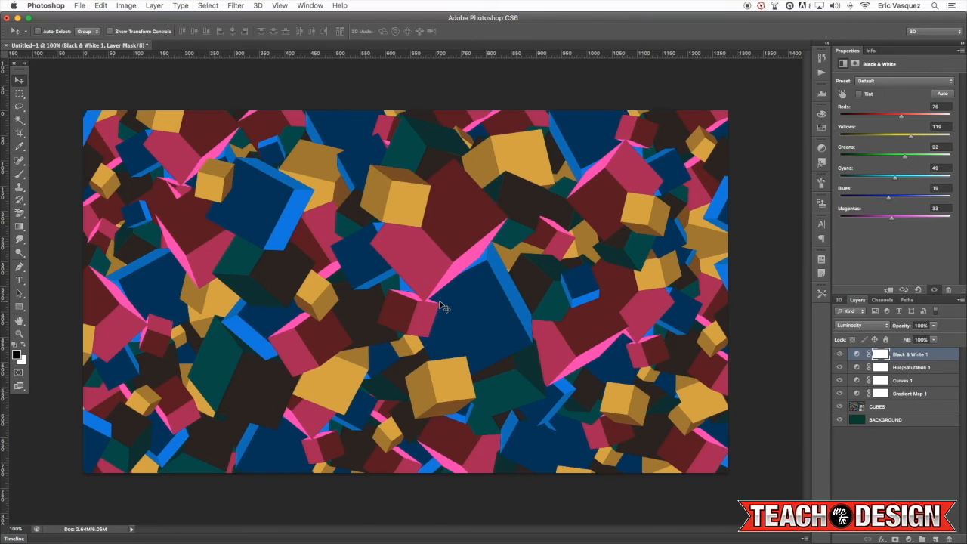
- Add a new layer above the Black & White adjustment and reset the colors to default black and white
{"action": "left_click", "coordinate": [934, 538]}
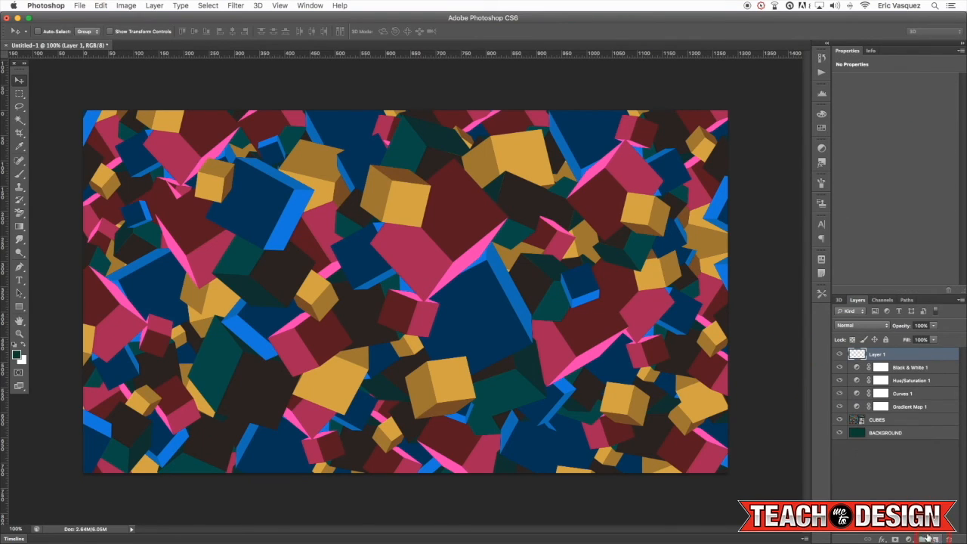
{"action": "key", "text": "d"}
{"action": "left_click", "coordinate": [442, 238]}
- Render Clouds on the new layer and reapply the filter twice for a different cloud pattern
{"action": "left_click", "coordinate": [237, 7]}
{"action": "left_click", "coordinate": [237, 6]}
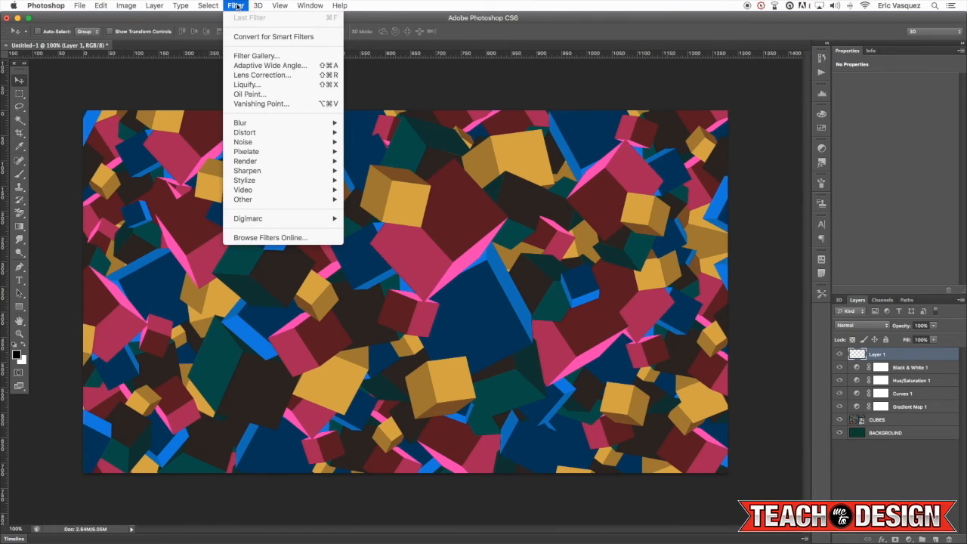
{"action": "mouse_move", "coordinate": [306, 160]}
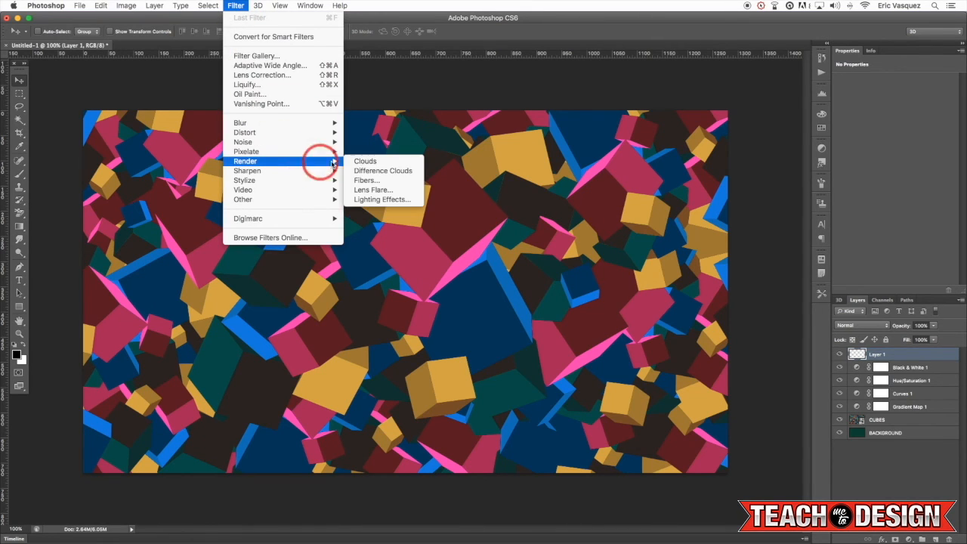
{"action": "left_click", "coordinate": [366, 162]}
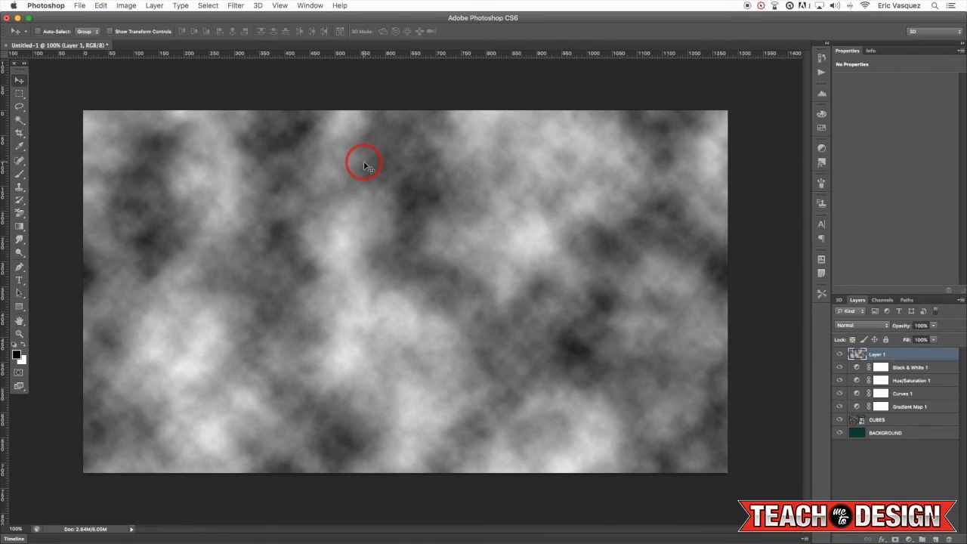
{"action": "key", "text": "super+f"}
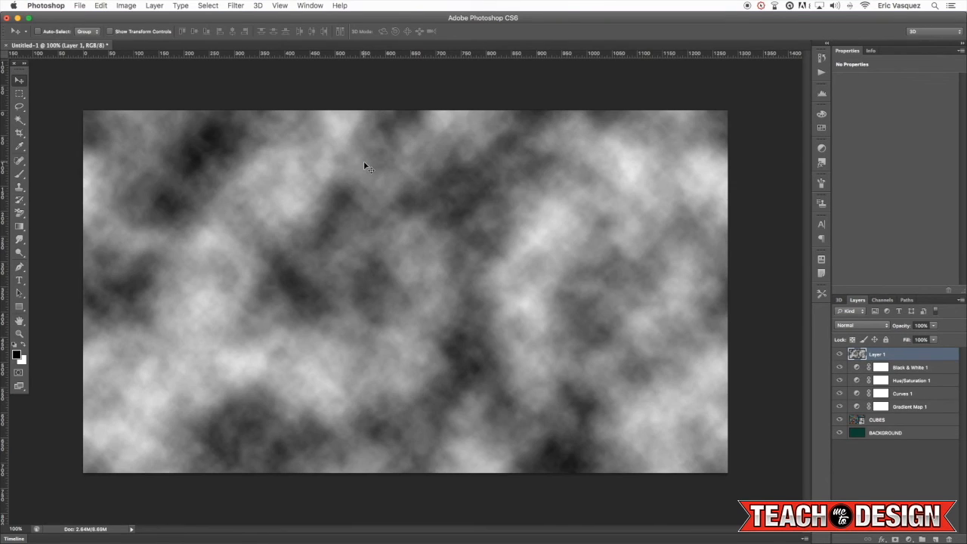
{"action": "key", "text": "super+f"}
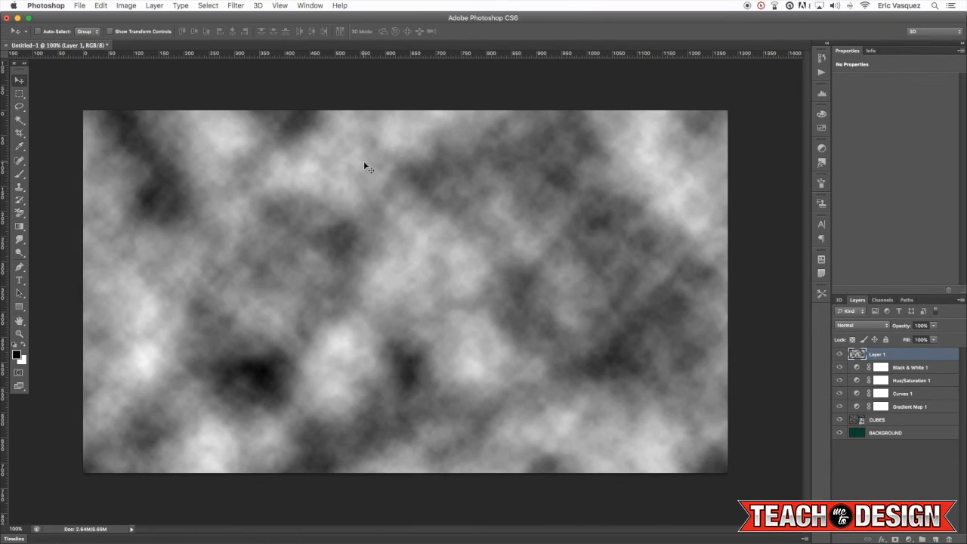
- Reapply the Clouds filter twice, then set the clouds layer's blending mode to Overlay and its opacity to 50%
{"action": "key", "text": "super+f"}
{"action": "key", "text": "super+f"}
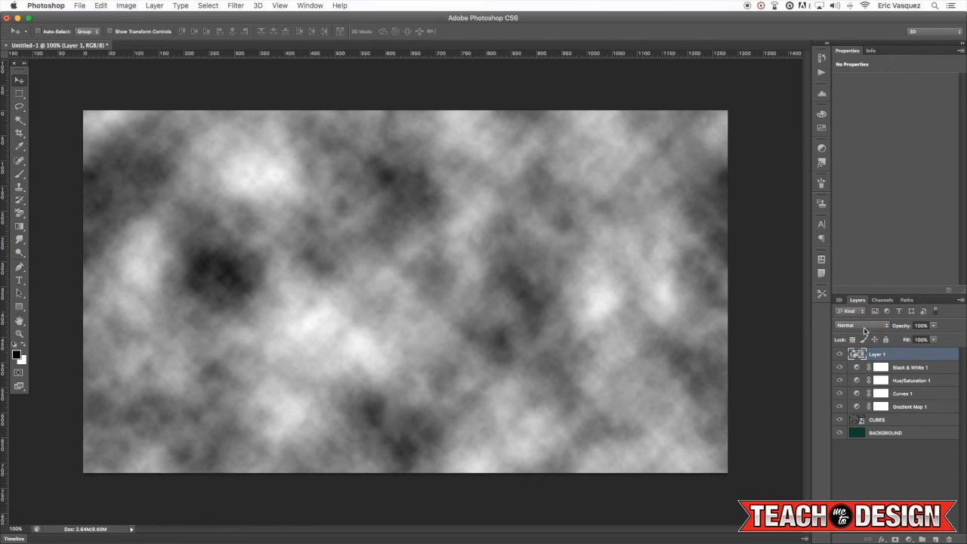
{"action": "key", "text": "shift+plus"}
{"action": "key", "text": "shift+plus"}
{"action": "key", "text": "shift+plus"}
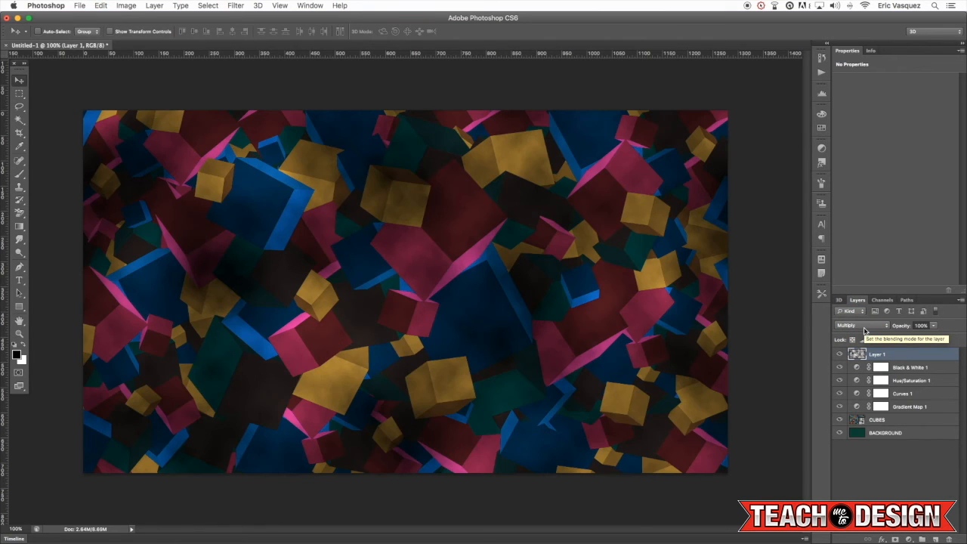
{"action": "key", "text": "shift+plus"}
{"action": "key", "text": "shift+plus"}
{"action": "key", "text": "shift+plus"}
{"action": "key", "text": "shift+minus"}
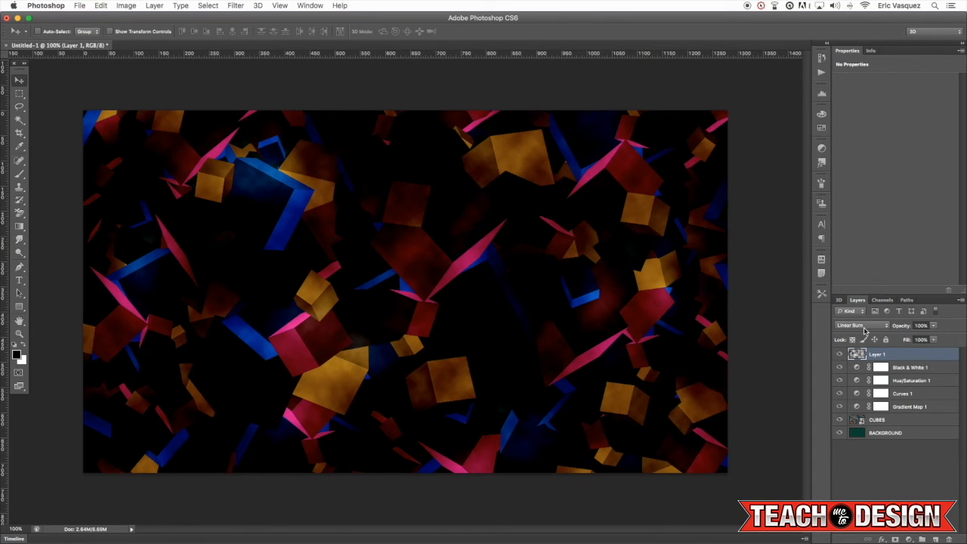
{"action": "key", "text": "shift+plus"}
{"action": "key", "text": "shift+plus"}
{"action": "key", "text": "shift+minus"}
{"action": "key", "text": "shift+minus"}
{"action": "key", "text": "shift+plus"}
{"action": "key", "text": "shift+plus"}
{"action": "key", "text": "shift+plus"}
{"action": "key", "text": "shift+plus"}
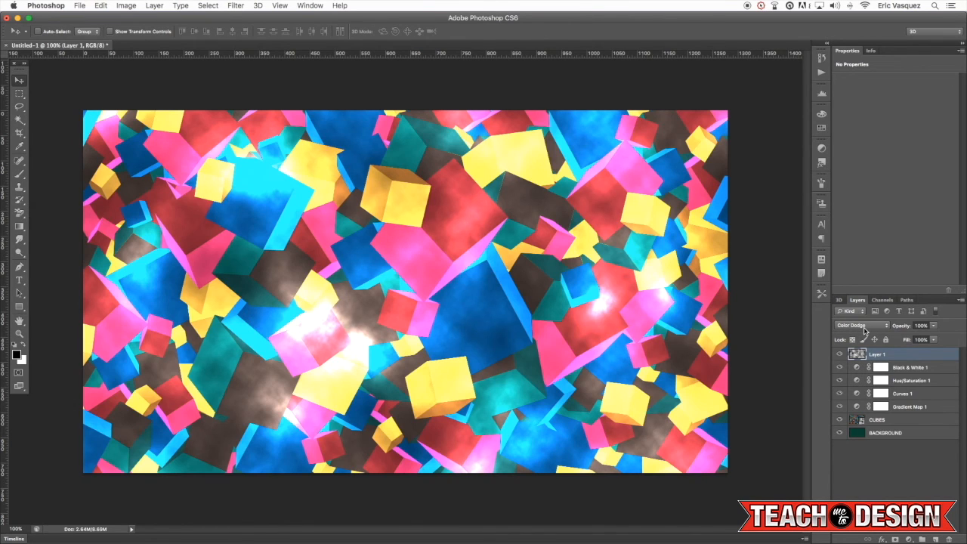
{"action": "key", "text": "shift+plus"}
{"action": "key", "text": "shift+plus"}
{"action": "key", "text": "shift+plus"}
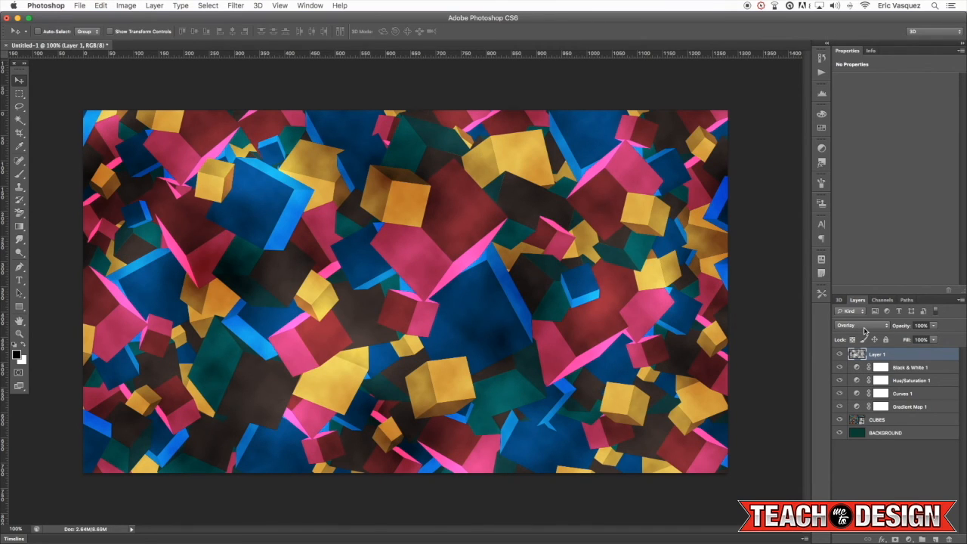
{"action": "key", "text": "5"}
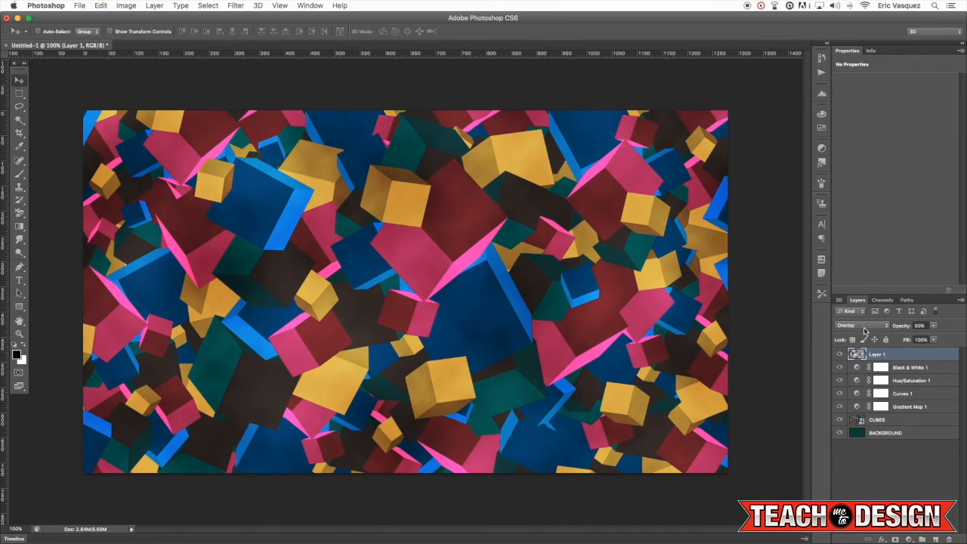
{"action": "key", "text": "4"}
- Try other blending modes on the clouds layer, including Soft Light, Vivid Light, Linear Light, Divide, Color, Multiply and Lighter Color
{"action": "key", "text": "shift+plus"}
{"action": "key", "text": "shift+plus"}
{"action": "key", "text": "shift+plus"}
{"action": "key", "text": "shift+plus"}
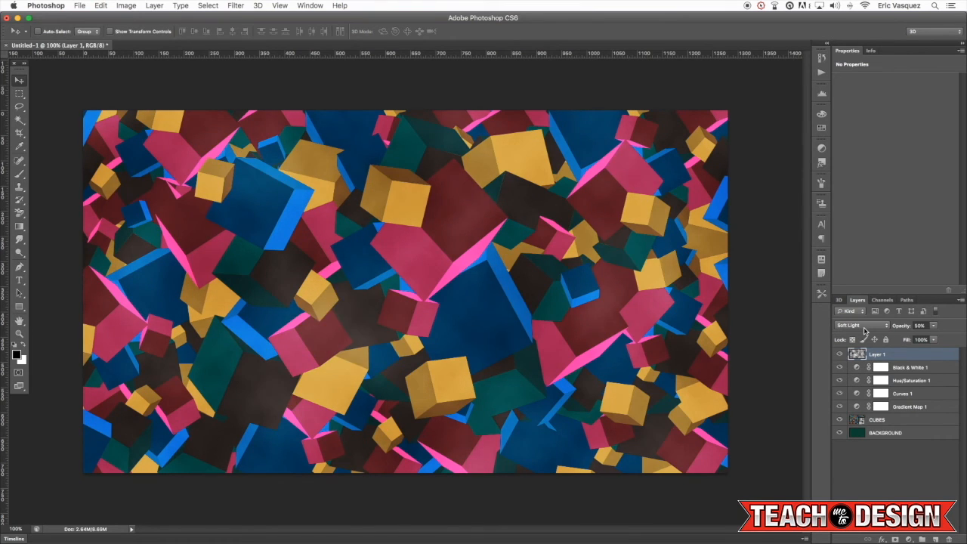
{"action": "key", "text": "shift+minus"}
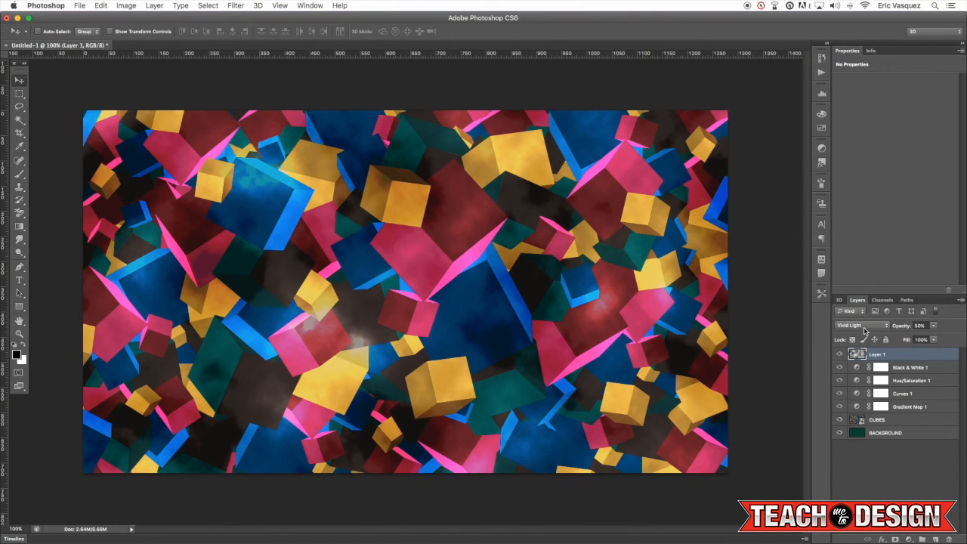
{"action": "key", "text": "shift+plus"}
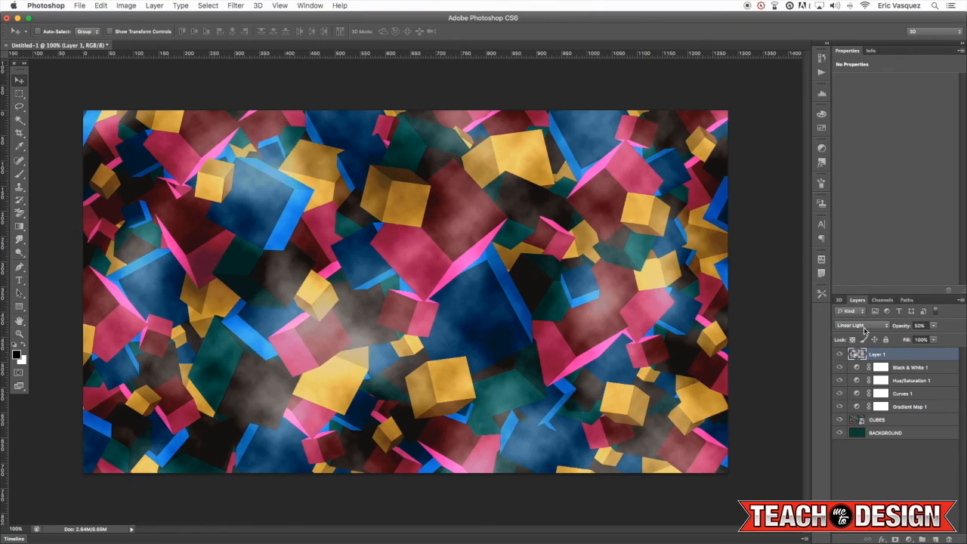
{"action": "key", "text": "shift+plus"}
{"action": "key", "text": "shift+plus"}
{"action": "key", "text": "shift+plus"}
{"action": "key", "text": "shift+plus"}
{"action": "key", "text": "shift+plus"}
{"action": "key", "text": "shift+plus"}
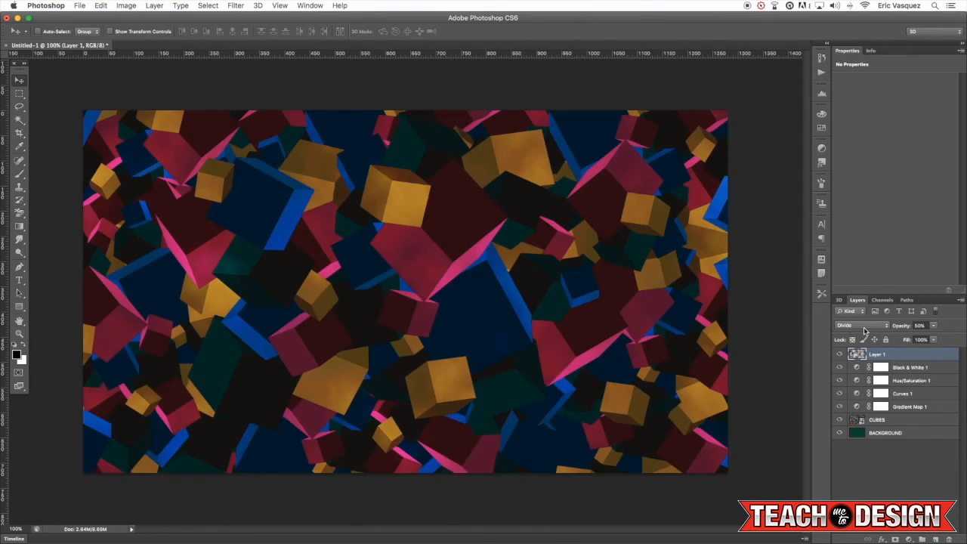
{"action": "key", "text": "shift+plus"}
{"action": "key", "text": "shift+plus"}
{"action": "key", "text": "shift+plus"}
{"action": "key", "text": "shift+plus"}
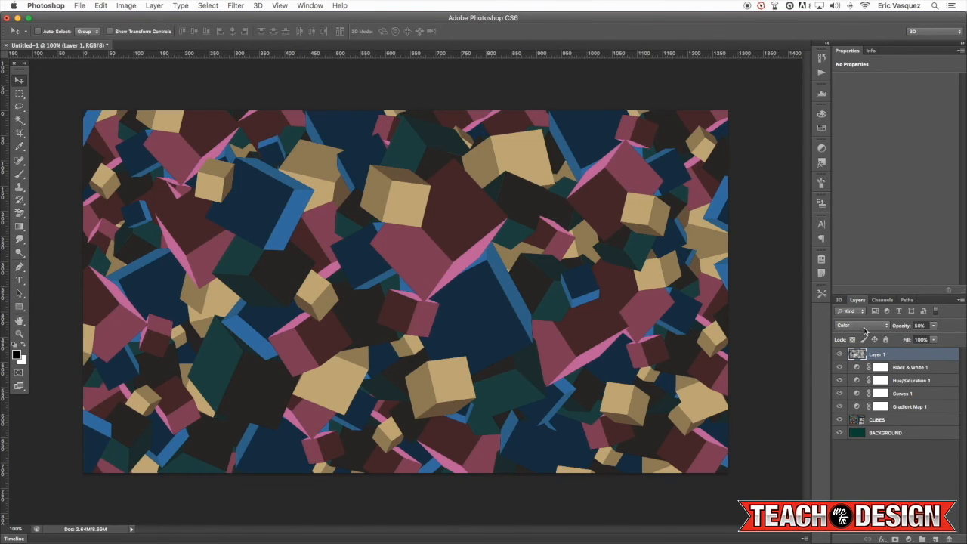
{"action": "key", "text": "shift+plus"}
{"action": "key", "text": "shift+plus"}
{"action": "key", "text": "shift+plus"}
{"action": "key", "text": "shift+plus"}
{"action": "key", "text": "shift+plus"}
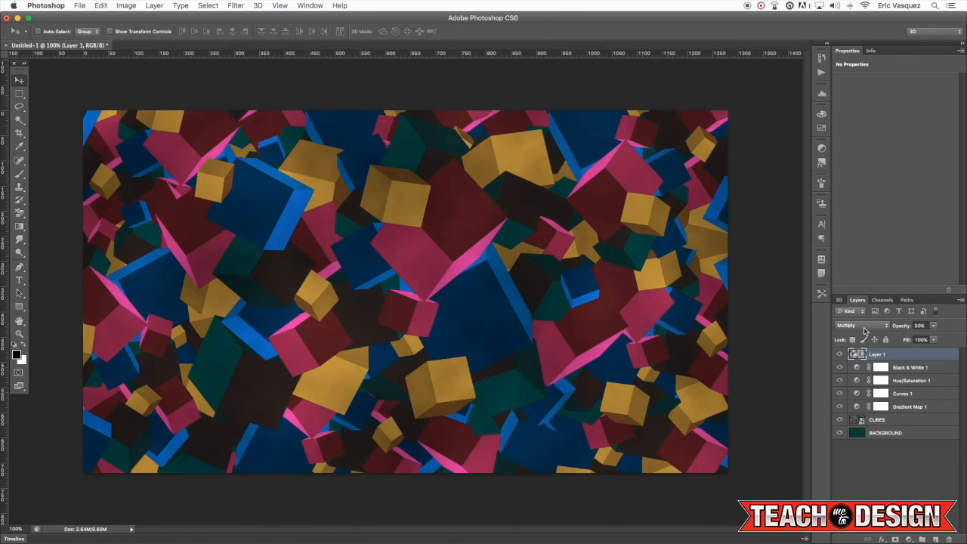
{"action": "key", "text": "shift+plus"}
{"action": "key", "text": "shift+plus"}
{"action": "key", "text": "shift+plus"}
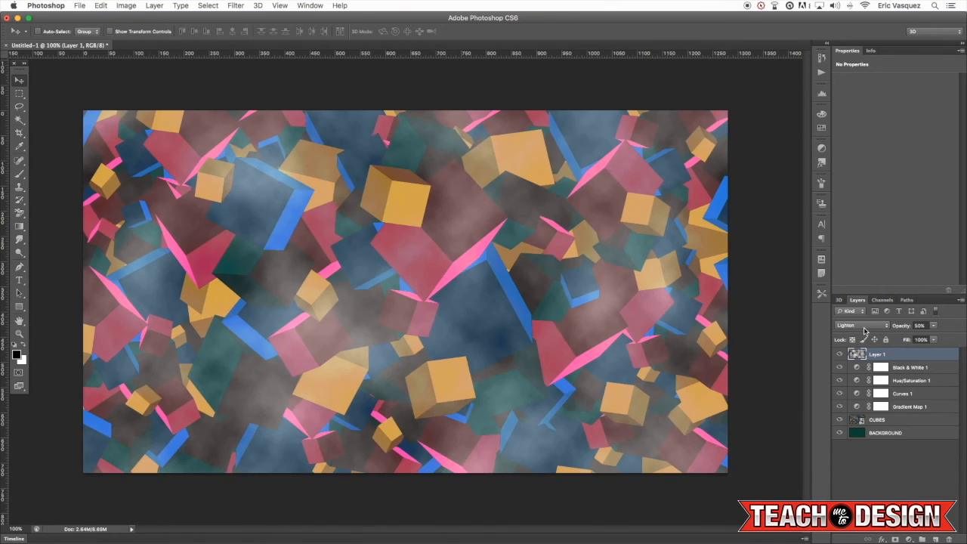
{"action": "key", "text": "shift+plus"}
{"action": "key", "text": "shift+plus"}
{"action": "key", "text": "shift+plus"}
{"action": "key", "text": "shift+plus"}
{"action": "key", "text": "shift+plus"}
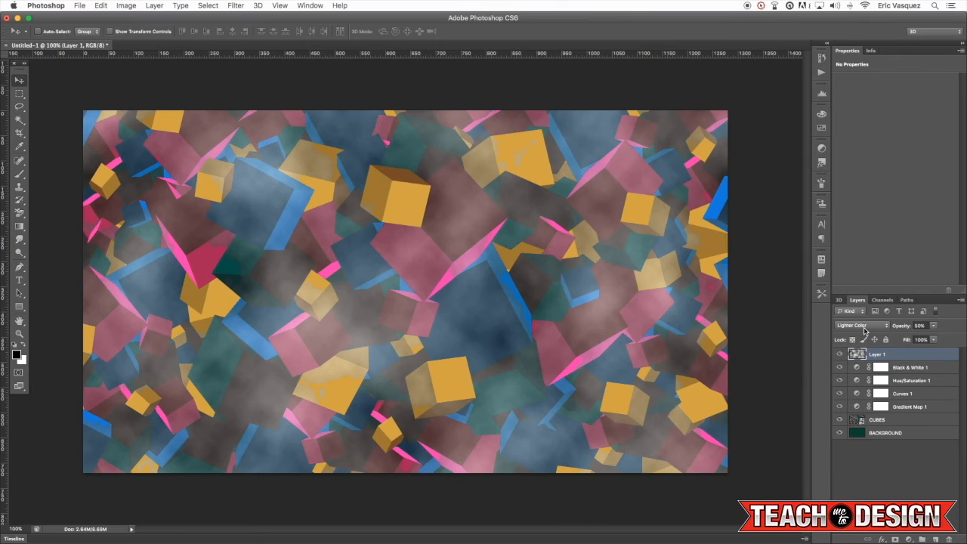
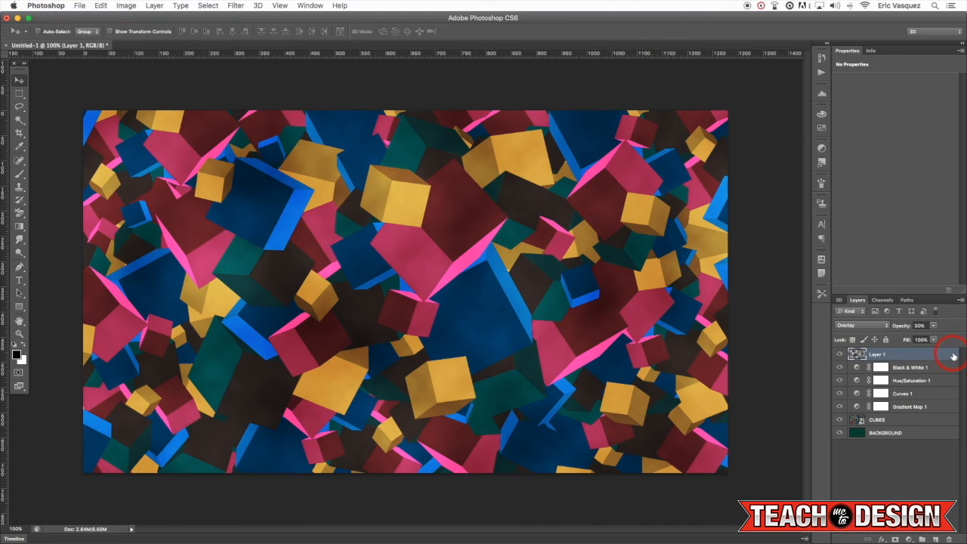
- Place a horizontal and a vertical guide through the canvas center, using the BACKGROUND layer's transform box to find the midpoints
{"action": "left_click", "coordinate": [904, 437]}
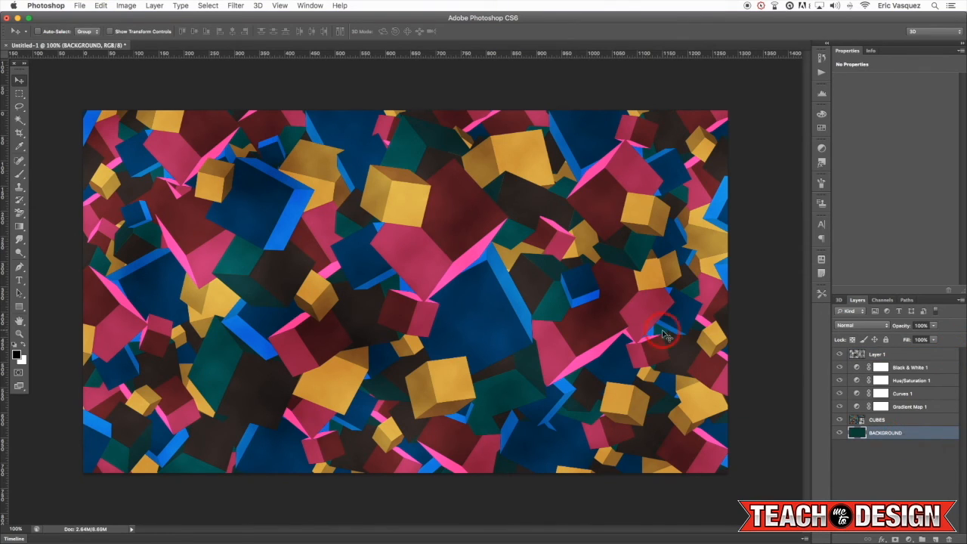
{"action": "key", "text": "super+t"}
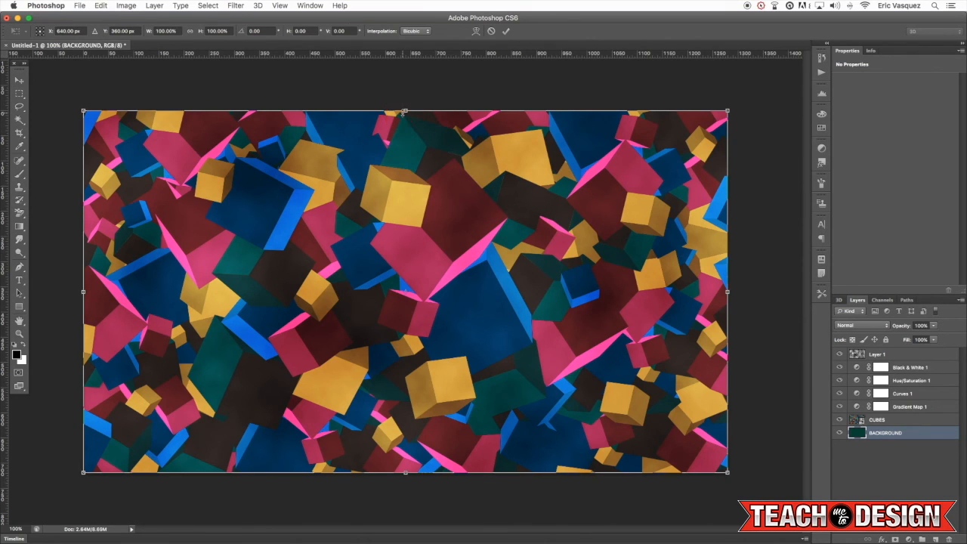
{"action": "mouse_move", "coordinate": [406, 111]}
{"action": "left_mouse_down"}
{"action": "mouse_move", "coordinate": [416, 196]}
{"action": "mouse_move", "coordinate": [415, 76]}
{"action": "mouse_move", "coordinate": [408, 113]}
{"action": "left_mouse_up"}
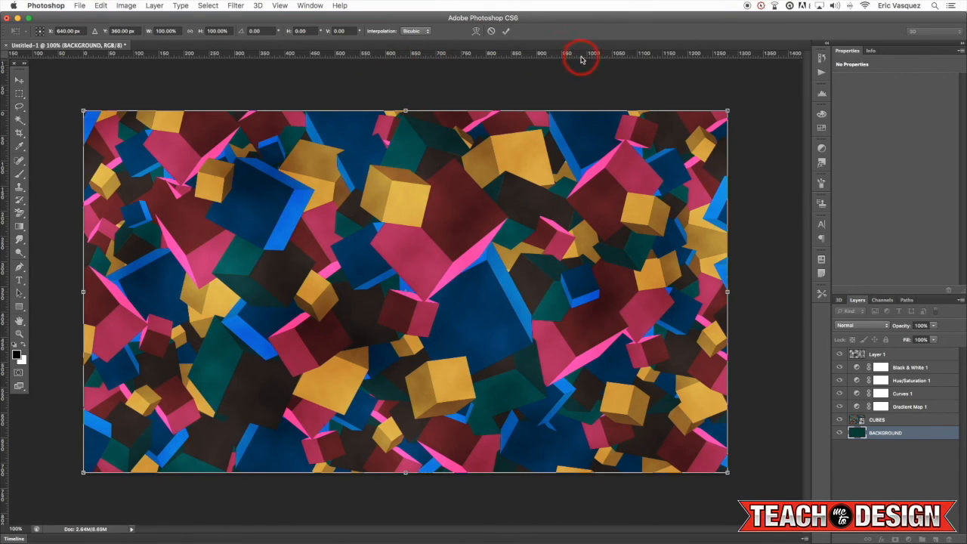
{"action": "left_click_drag", "start_coordinate": [582, 59], "coordinate": [598, 290]}
{"action": "key", "text": "super+semicolon"}
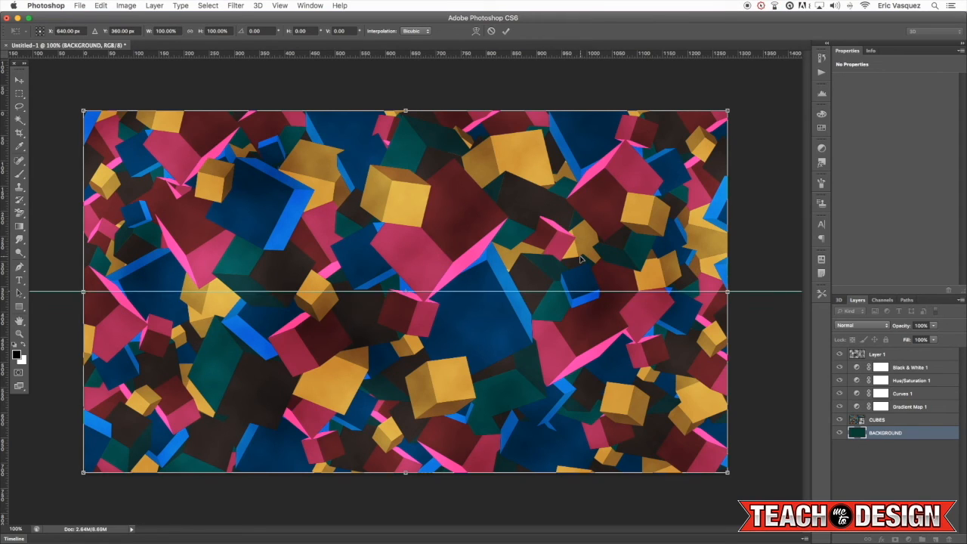
{"action": "left_click", "coordinate": [282, 6]}
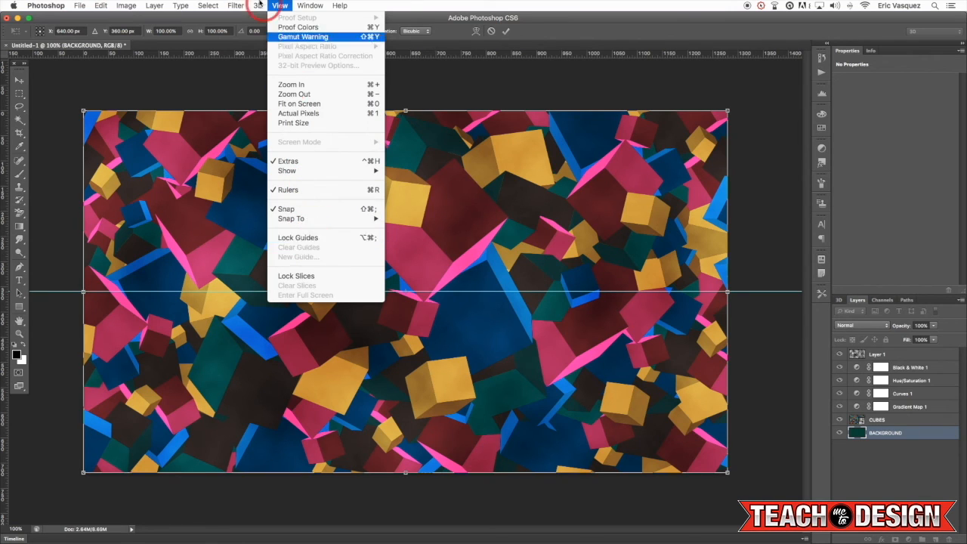
{"action": "left_click", "coordinate": [286, 4]}
{"action": "left_click_drag", "start_coordinate": [9, 414], "coordinate": [405, 337]}
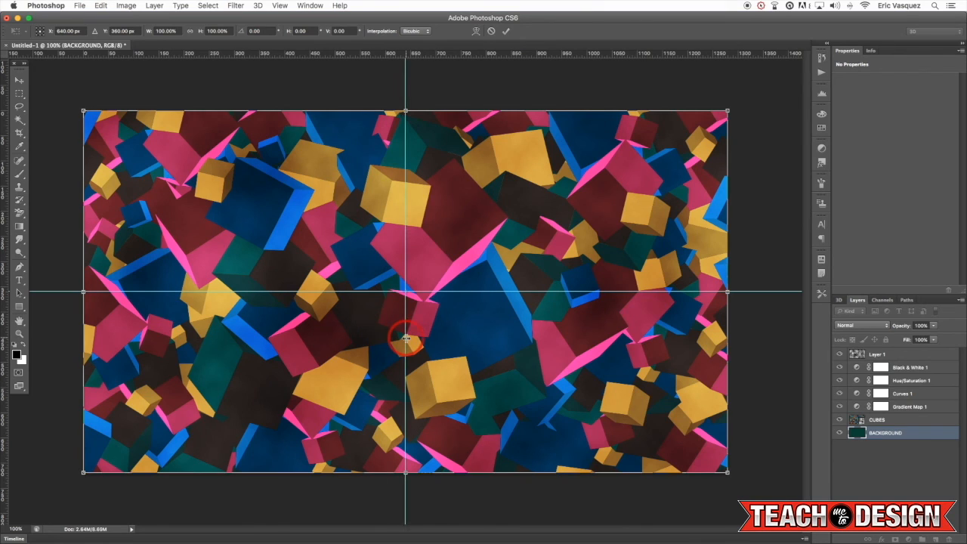
{"action": "key", "text": "Return"}
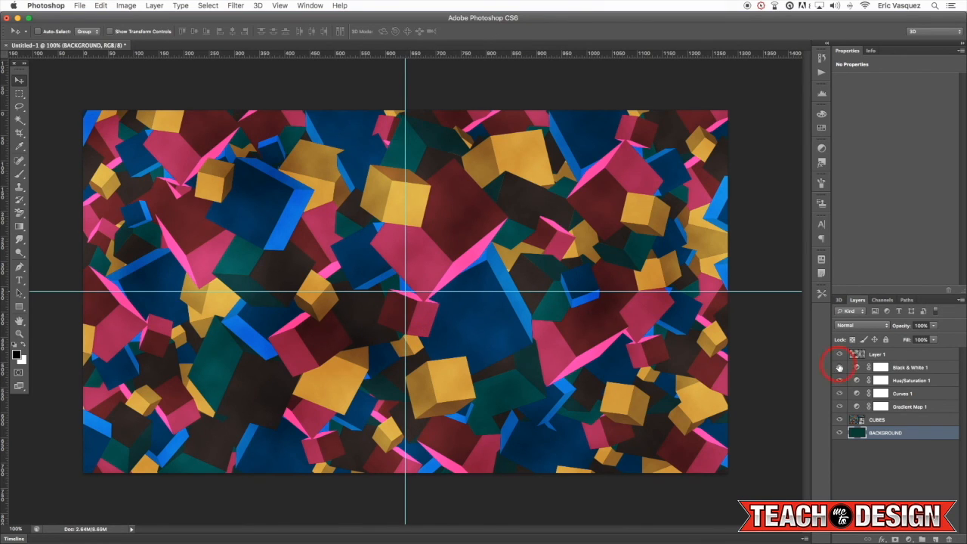
- Rename the clouds layer as CLOUDS and add a new empty layer above it
{"action": "left_click", "coordinate": [906, 354]}
{"action": "double_click", "coordinate": [876, 355]}
{"action": "type", "text": "CLOUDS"}
{"action": "key", "text": "Return"}
{"action": "left_click", "coordinate": [935, 539]}
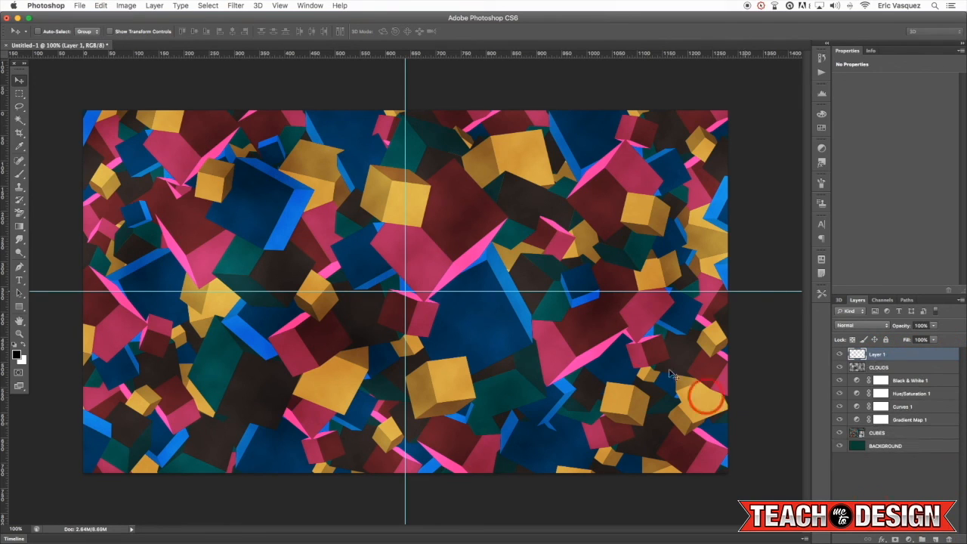
- Set up the Gradient tool as a reversed radial gradient using the Foreground to Transparent preset with black
{"action": "key", "text": "g"}
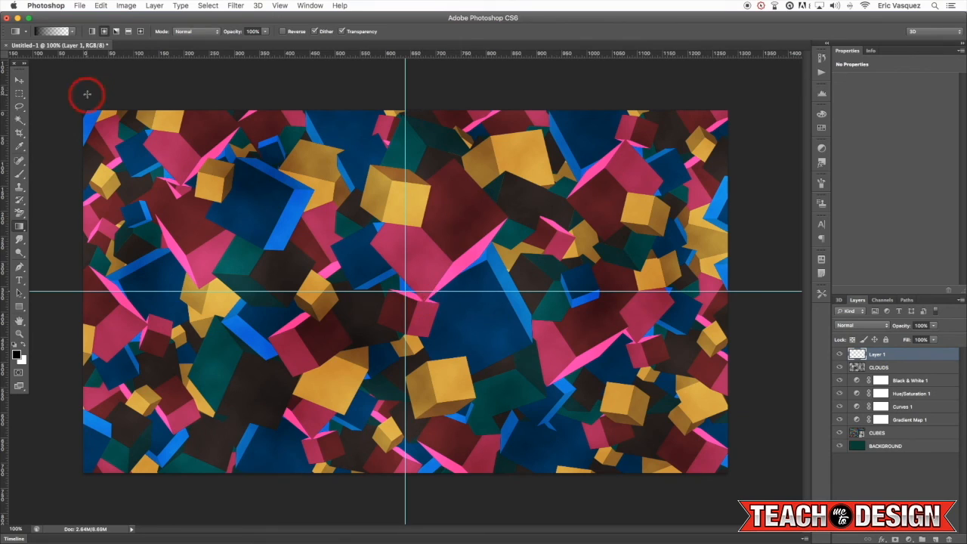
{"action": "left_click", "coordinate": [107, 32]}
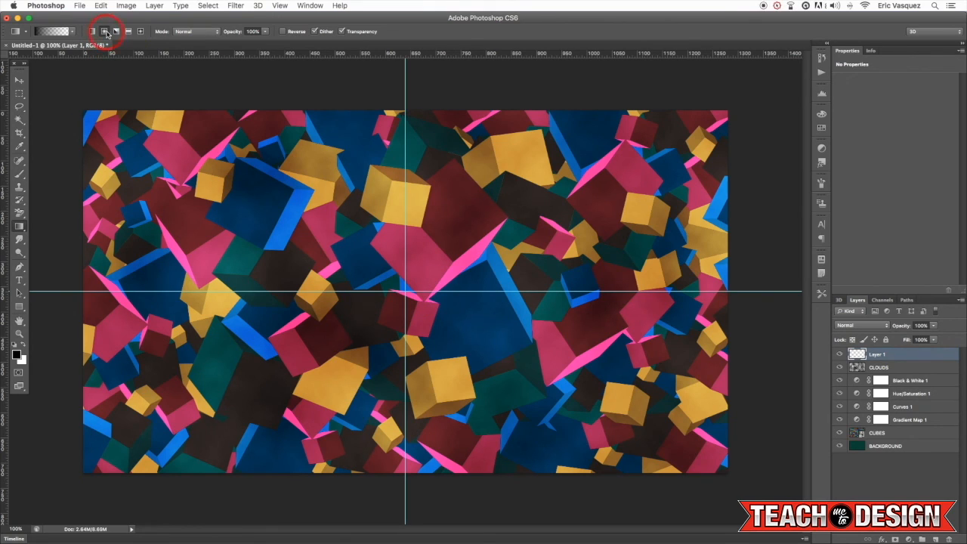
{"action": "left_click", "coordinate": [50, 32]}
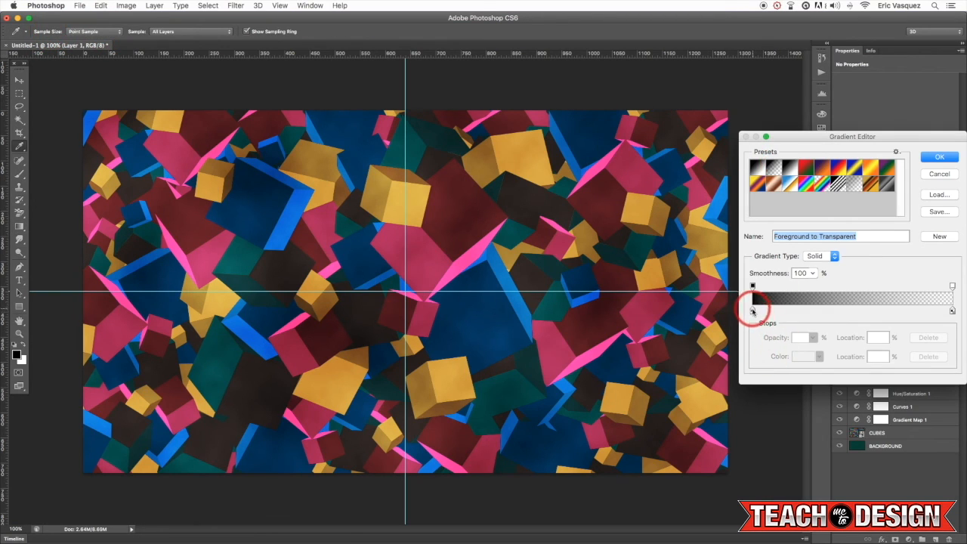
{"action": "left_click", "coordinate": [940, 157]}
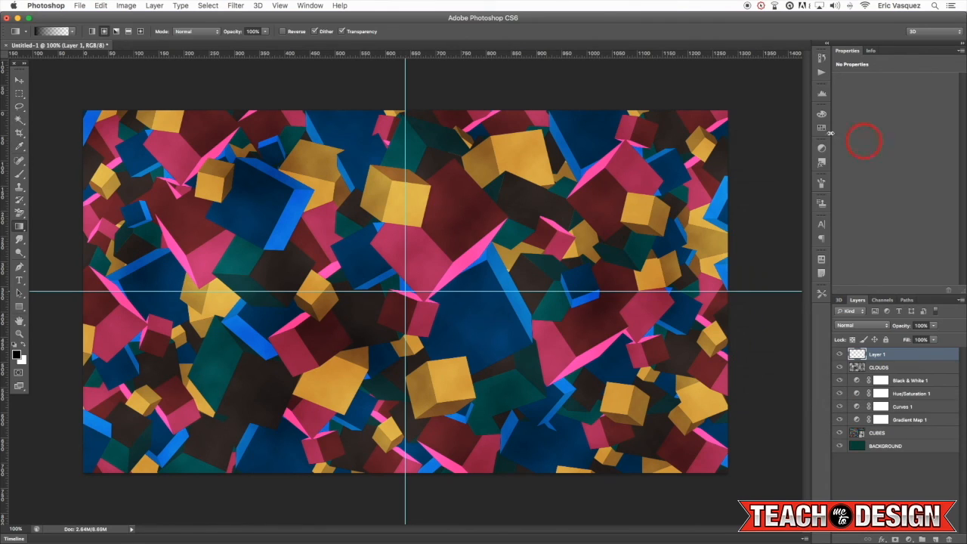
{"action": "left_click", "coordinate": [284, 33]}
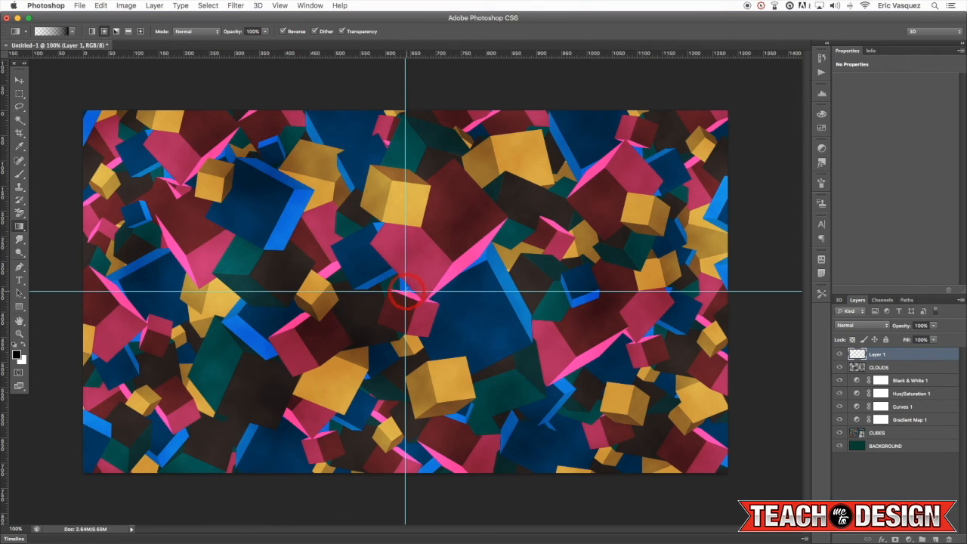
- Draw the radial gradient on the new layer from the guide intersection past the canvas's lower-right corner, and hide the guides
{"action": "left_click_drag", "start_coordinate": [405, 291], "coordinate": [748, 485]}
{"action": "key", "text": "v"}
{"action": "key", "text": "super+minus"}
{"action": "key", "text": "super+semicolon"}
- Scale the gradient layer up from its center to about 124% so it extends beyond the canvas edges
{"action": "key", "text": "super+t"}
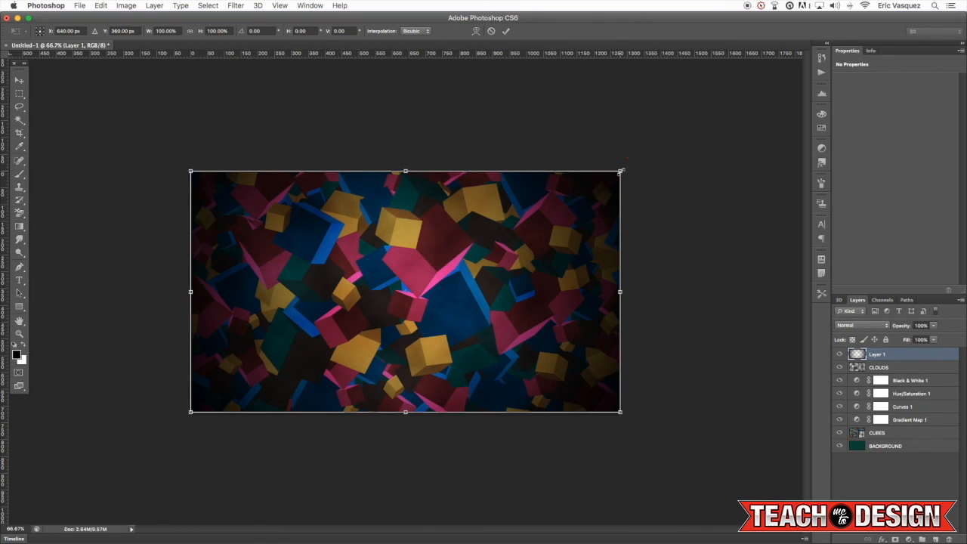
{"action": "left_click", "coordinate": [620, 171]}
{"action": "left_click_drag", "start_coordinate": [620, 171], "coordinate": [675, 143]}
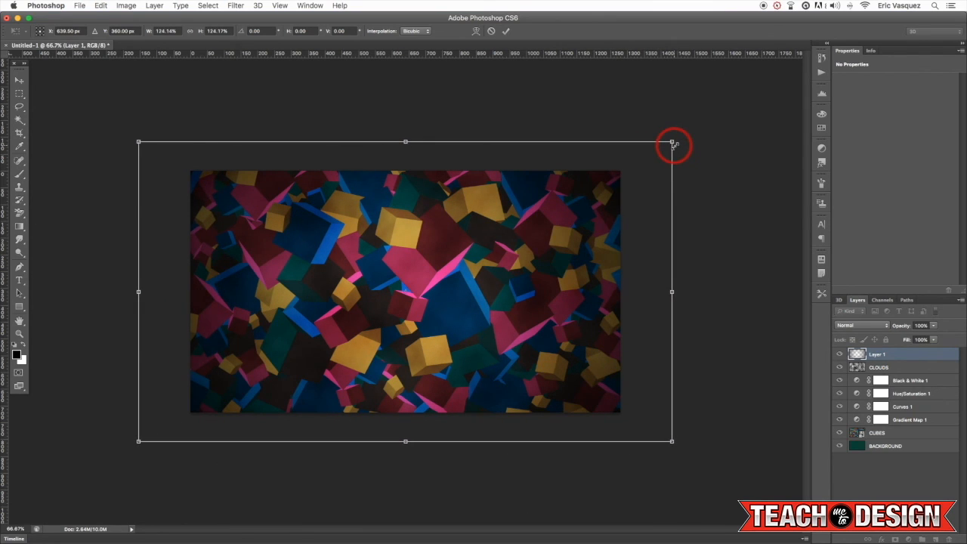
{"action": "key", "text": "Return"}
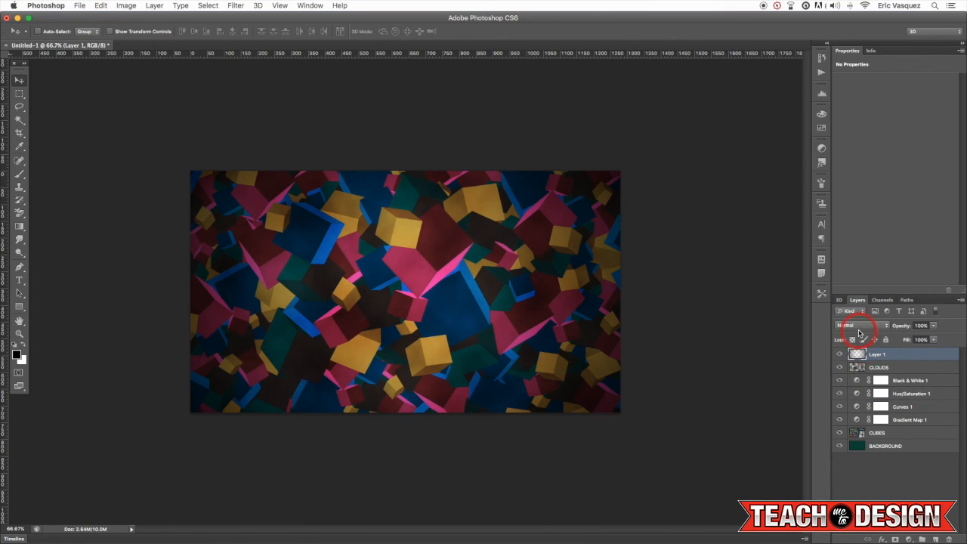
- Set the gradient layer's opacity to 50% and its blending mode to Overlay
{"action": "key", "text": "5"}
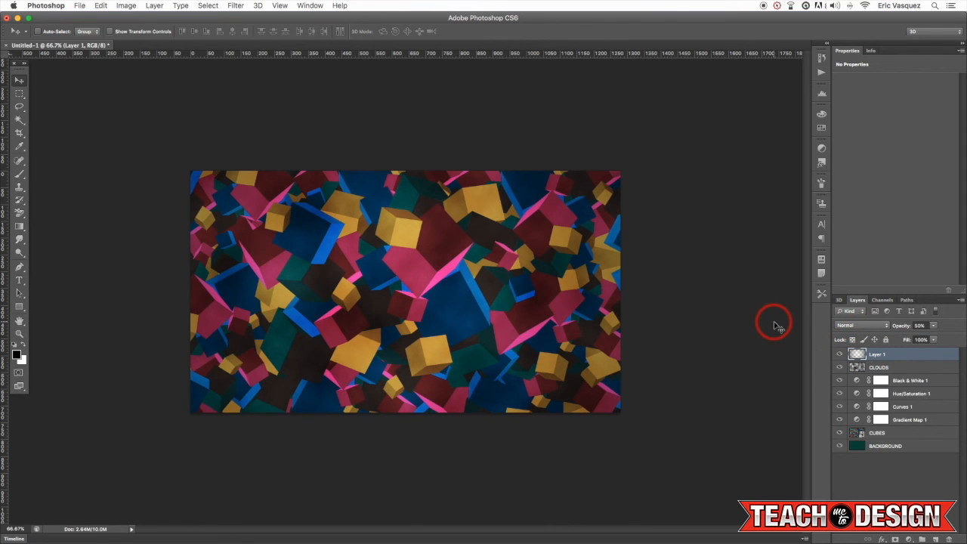
{"action": "key", "text": "super+1"}
{"action": "key", "text": "shift+alt+k"}
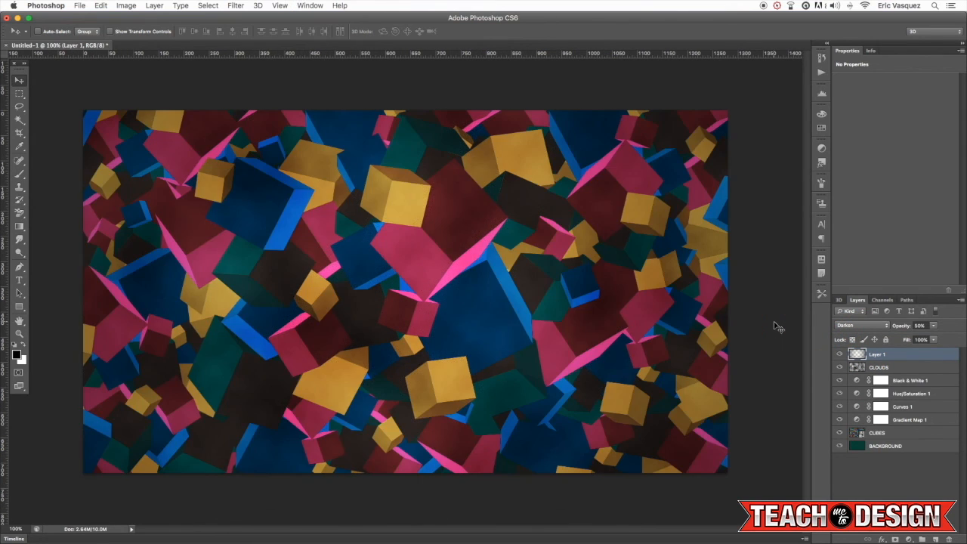
{"action": "key", "text": "shift+alt+b"}
{"action": "key", "text": "shift+alt+g"}
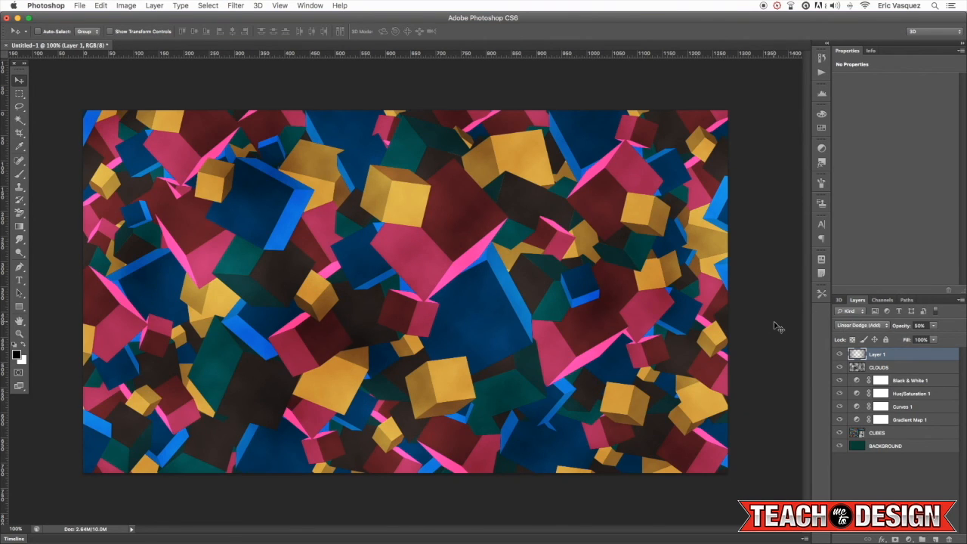
{"action": "key", "text": "shift+alt+o"}
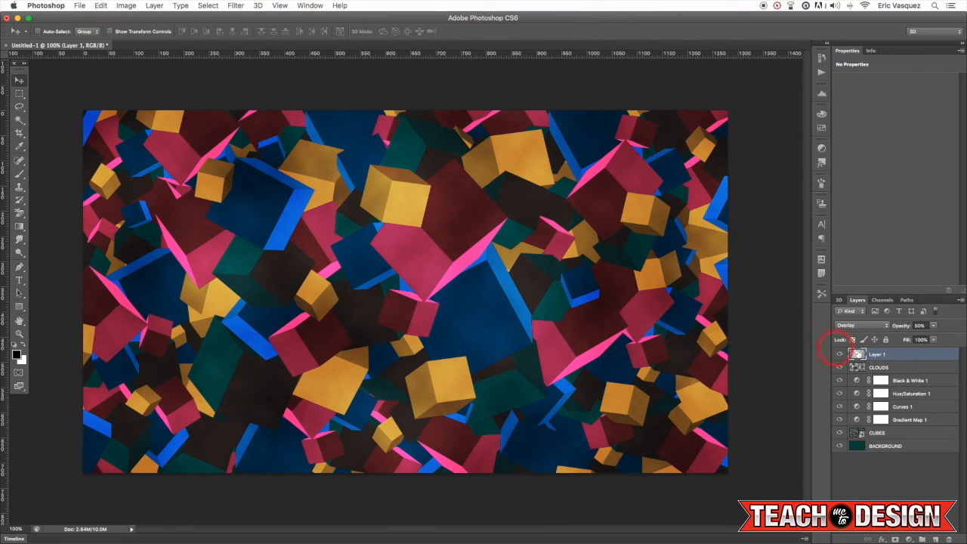
- Compare the artwork with the gradient layer hidden and shown
{"action": "left_click", "coordinate": [839, 354]}
{"action": "left_click", "coordinate": [839, 354]}
{"action": "left_click", "coordinate": [839, 354]}
{"action": "left_click", "coordinate": [839, 354]}
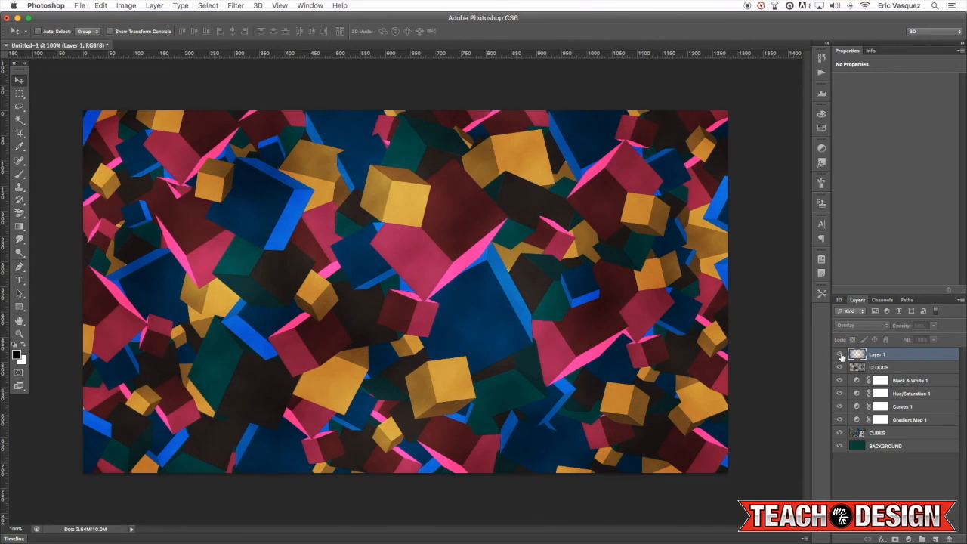
{"action": "left_click", "coordinate": [839, 354]}
{"action": "left_click", "coordinate": [839, 354]}
{"action": "left_click", "coordinate": [839, 354]}
{"action": "left_click", "coordinate": [839, 354]}
{"action": "left_click", "coordinate": [839, 354]}
{"action": "left_click", "coordinate": [839, 354]}
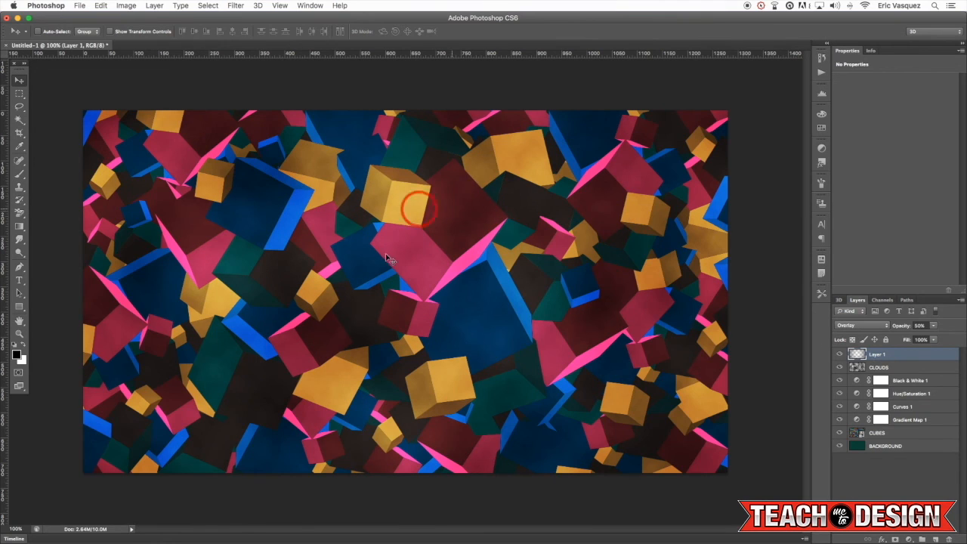
- Rename the gradient layer as VIGNETTE
{"action": "double_click", "coordinate": [877, 354]}
{"action": "type", "text": "VIGNETTE"}
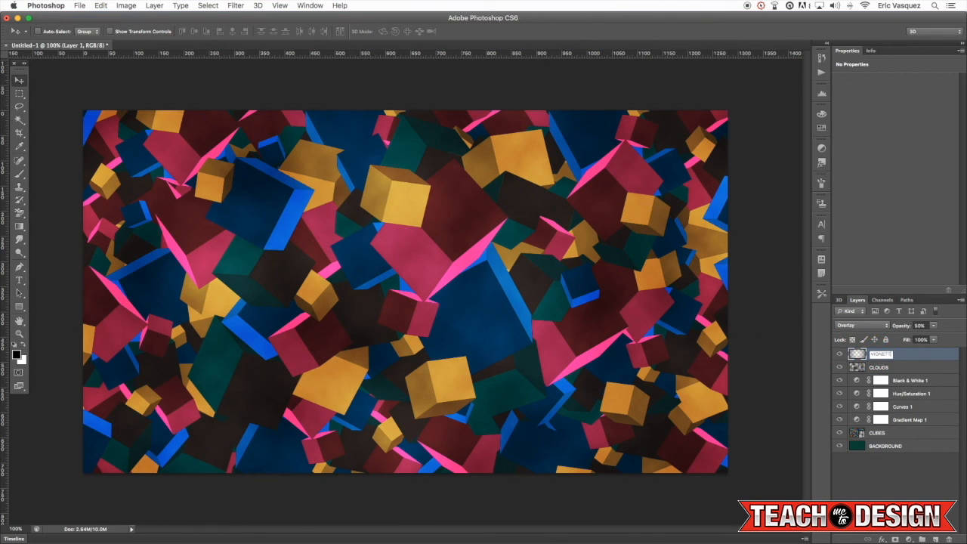
{"action": "key", "text": "Return"}
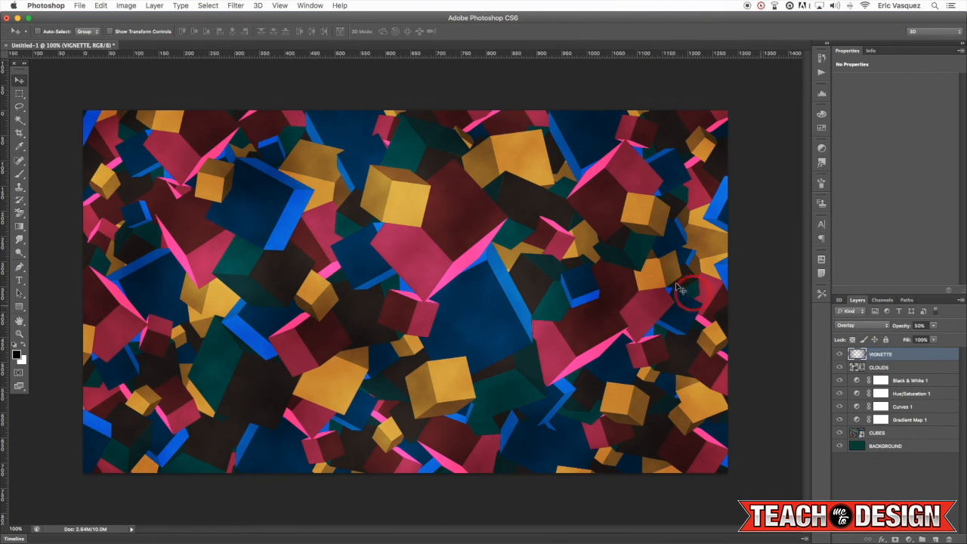